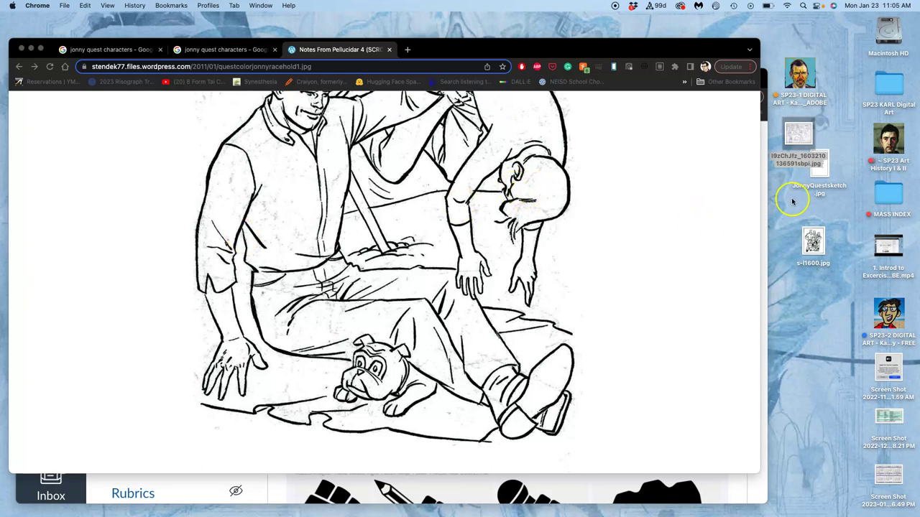
Return to the jonny quest characters results, try Creative Commons and Commercial usage rights, then reset to All
{"action": "scroll", "coordinate": [424, 179], "scroll_direction": "up", "scroll_amount": 3}
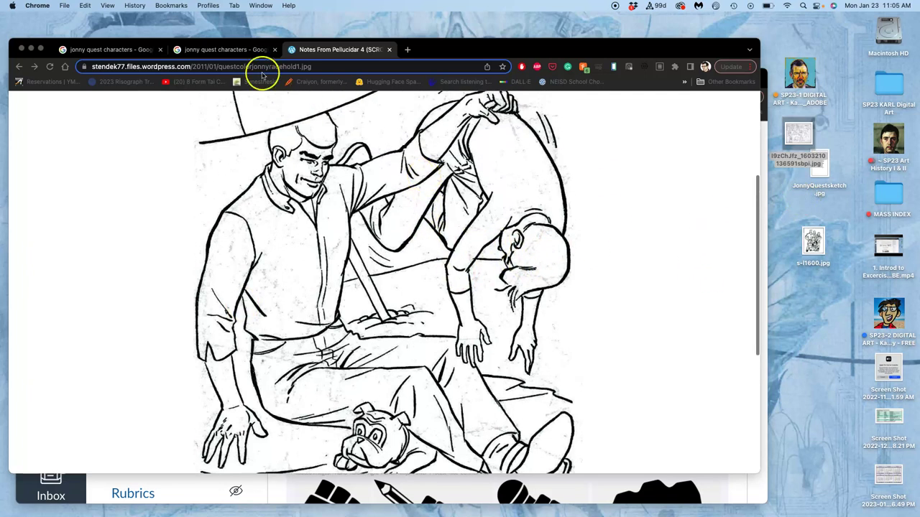
{"action": "left_click", "coordinate": [123, 49]}
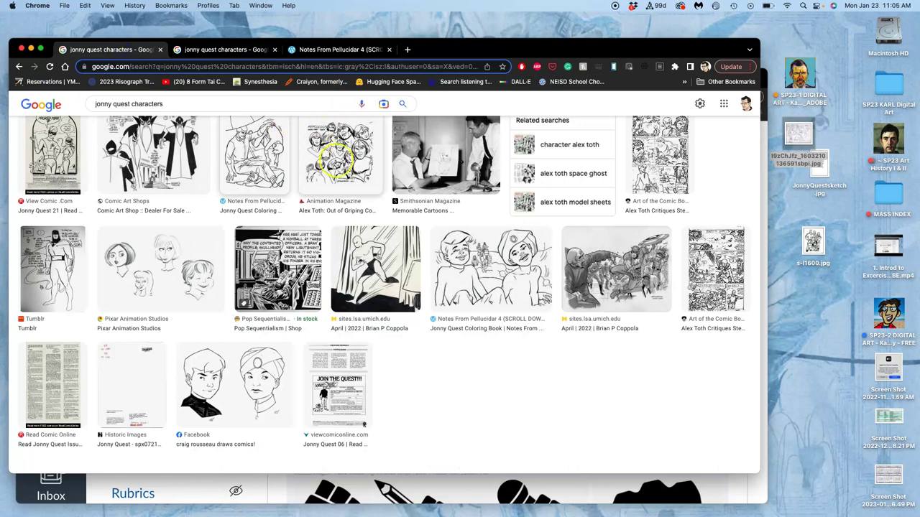
{"action": "scroll", "coordinate": [339, 158], "scroll_direction": "up", "scroll_amount": 10}
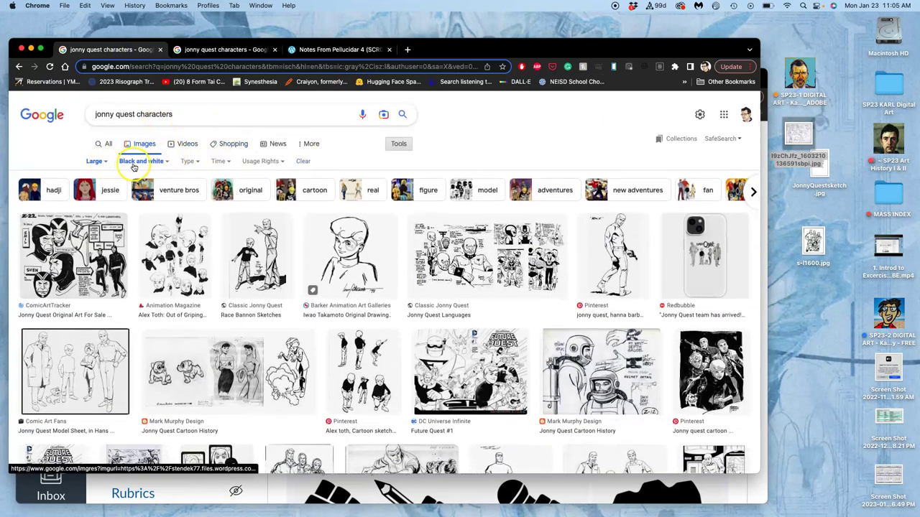
{"action": "left_click", "coordinate": [253, 165]}
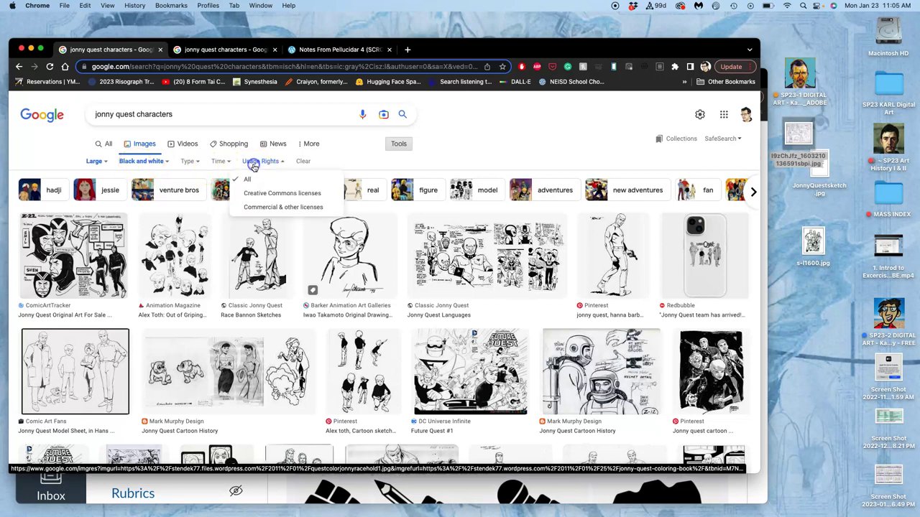
{"action": "left_click", "coordinate": [267, 198]}
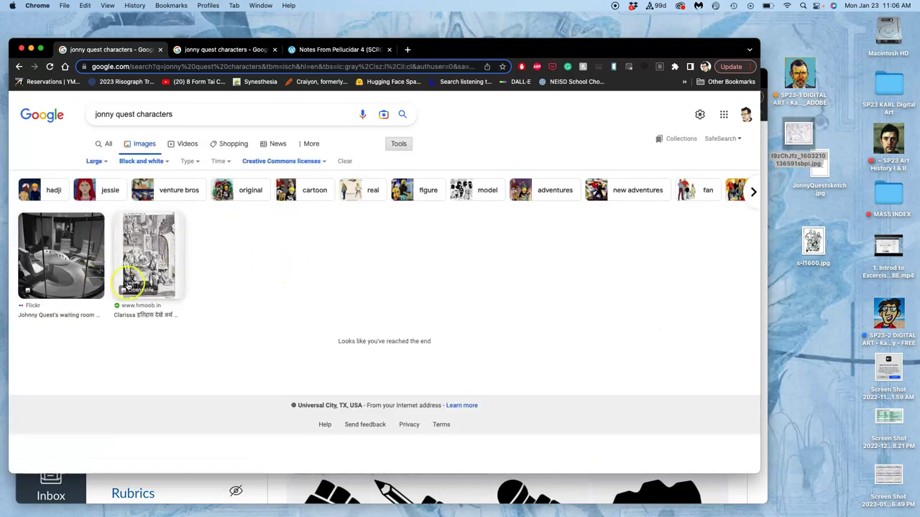
{"action": "left_click", "coordinate": [311, 163]}
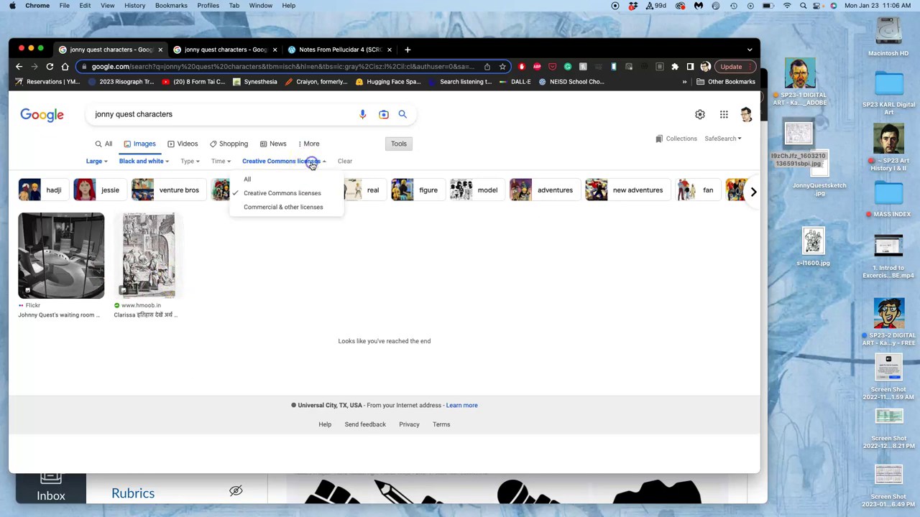
{"action": "left_click", "coordinate": [292, 208]}
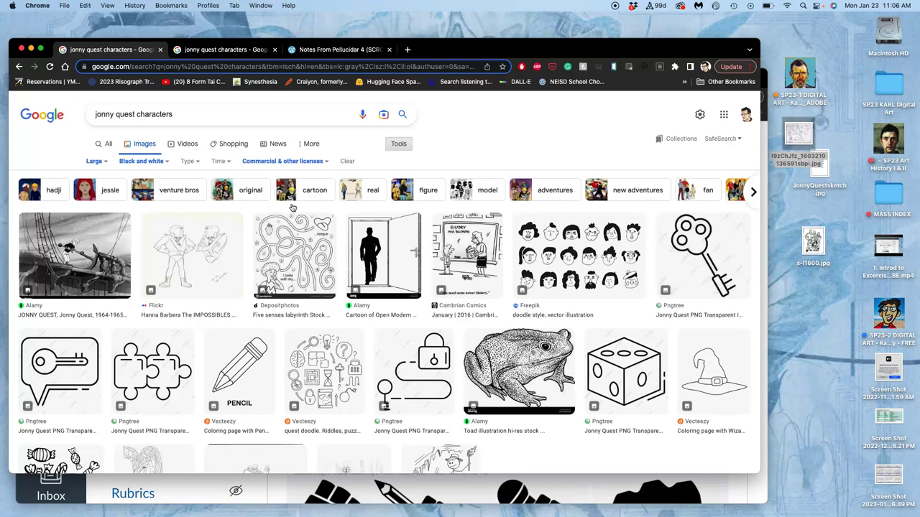
{"action": "left_click", "coordinate": [285, 163]}
{"action": "left_click", "coordinate": [265, 181]}
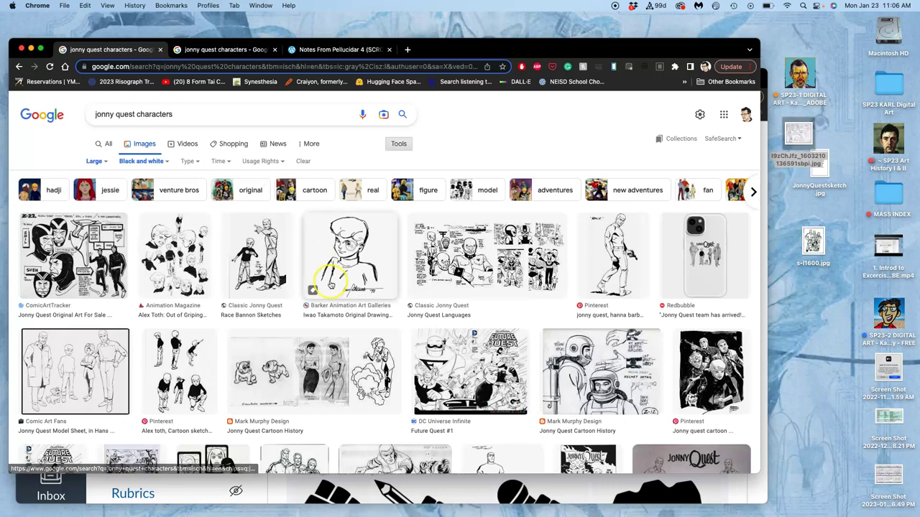
Scroll the black-and-white results and bring up link options for the Animation Magazine Herculoids image
{"action": "scroll", "coordinate": [331, 285], "scroll_direction": "down", "scroll_amount": 5}
{"action": "scroll", "coordinate": [330, 285], "scroll_direction": "down", "scroll_amount": 8}
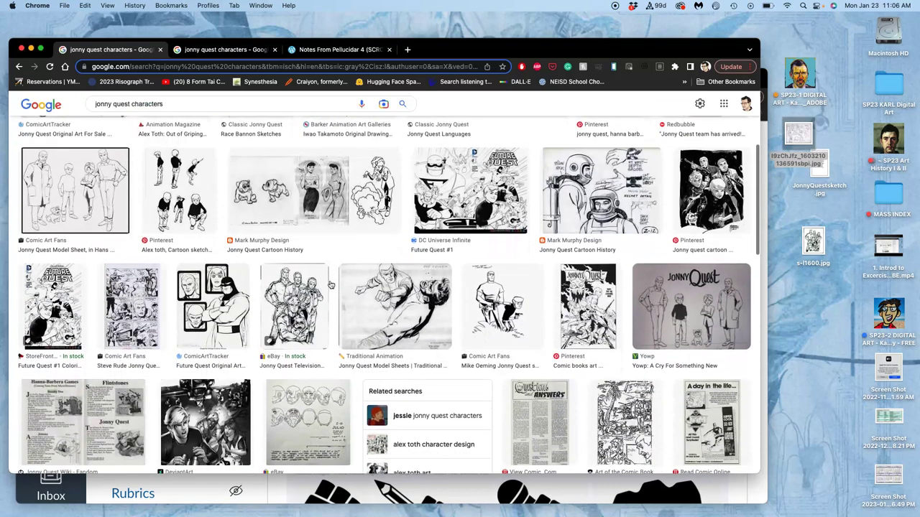
{"action": "scroll", "coordinate": [331, 286], "scroll_direction": "down", "scroll_amount": 10}
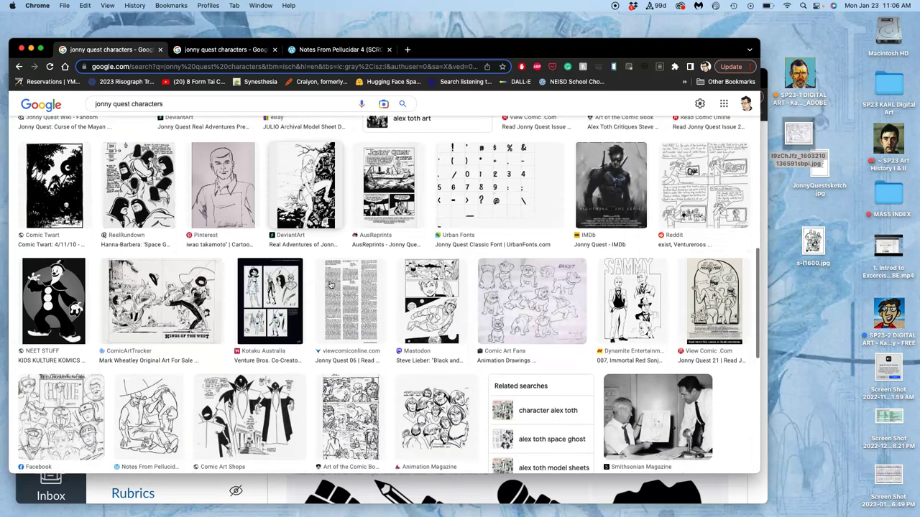
{"action": "scroll", "coordinate": [331, 286], "scroll_direction": "down", "scroll_amount": 3}
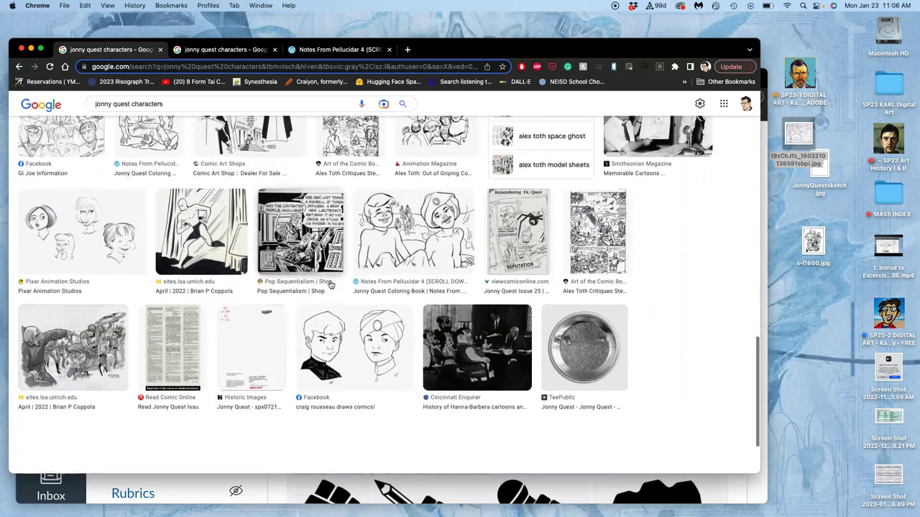
{"action": "scroll", "coordinate": [330, 286], "scroll_direction": "up", "scroll_amount": 2}
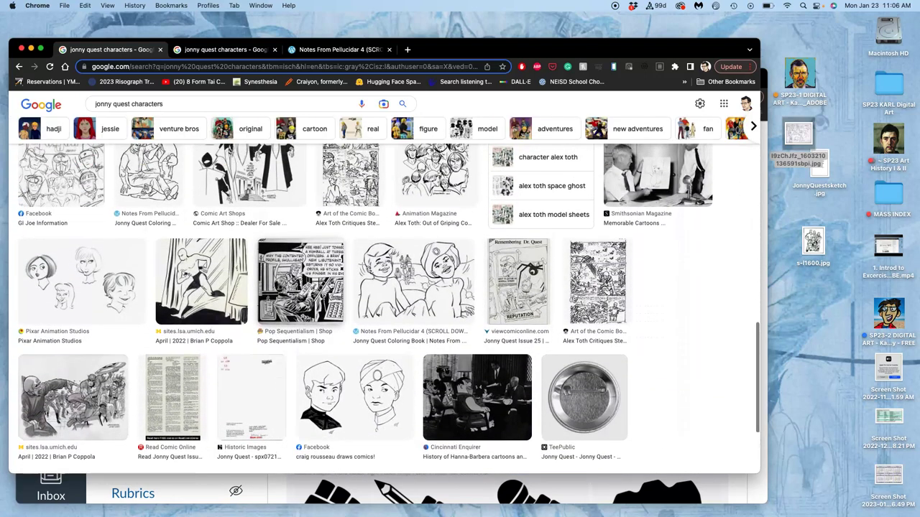
{"action": "scroll", "coordinate": [331, 285], "scroll_direction": "up", "scroll_amount": 2}
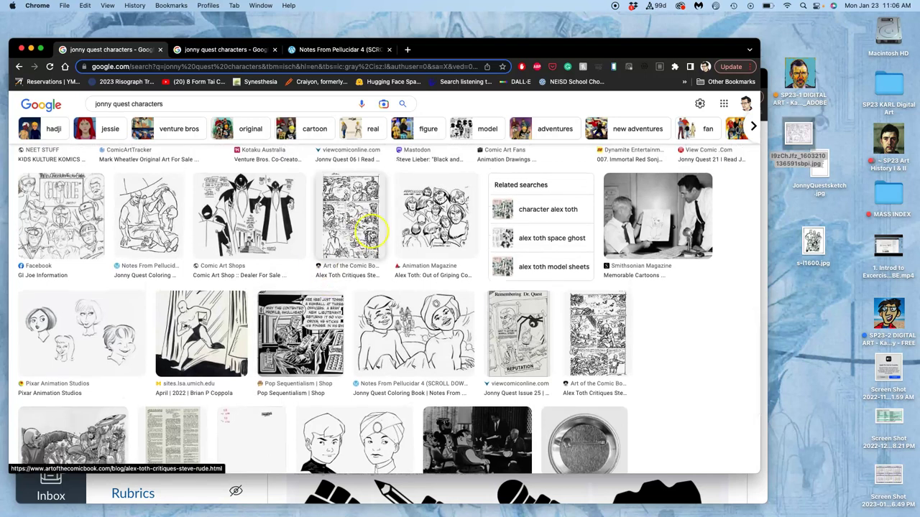
{"action": "right_click", "coordinate": [436, 214]}
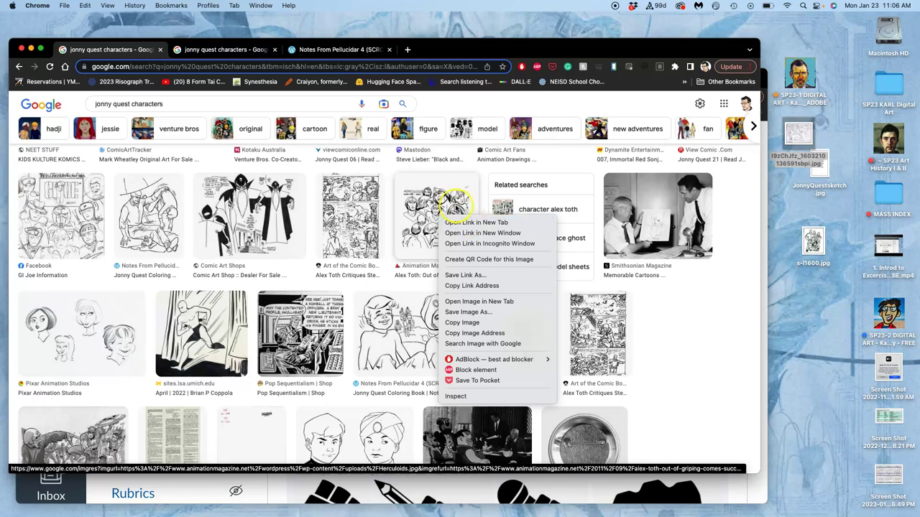
{"action": "right_click", "coordinate": [454, 208]}
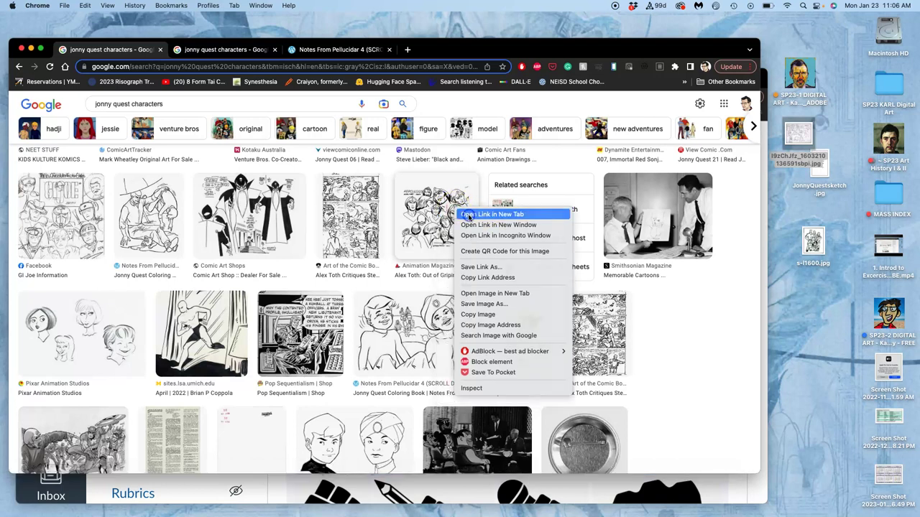
Open the Herculoids result in a new tab, then its full-size image in its own tab
{"action": "left_click", "coordinate": [469, 212]}
{"action": "left_click", "coordinate": [237, 50]}
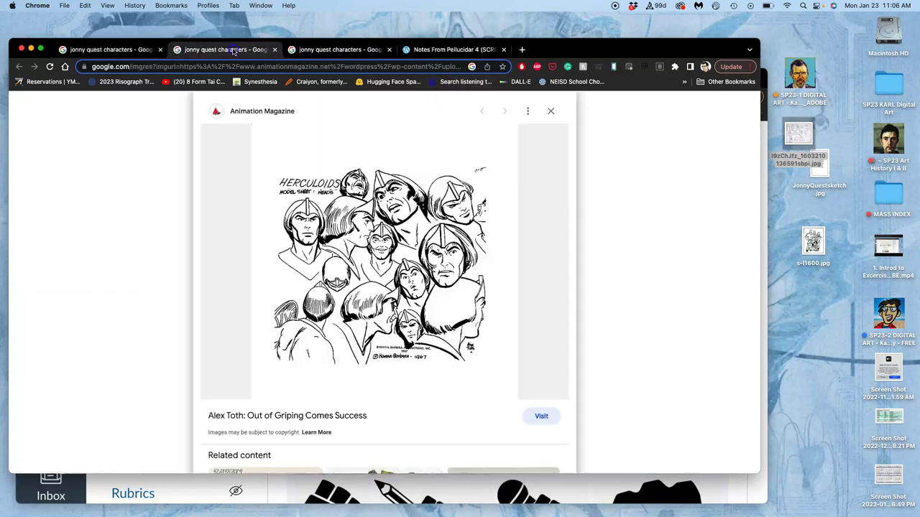
{"action": "right_click", "coordinate": [401, 239]}
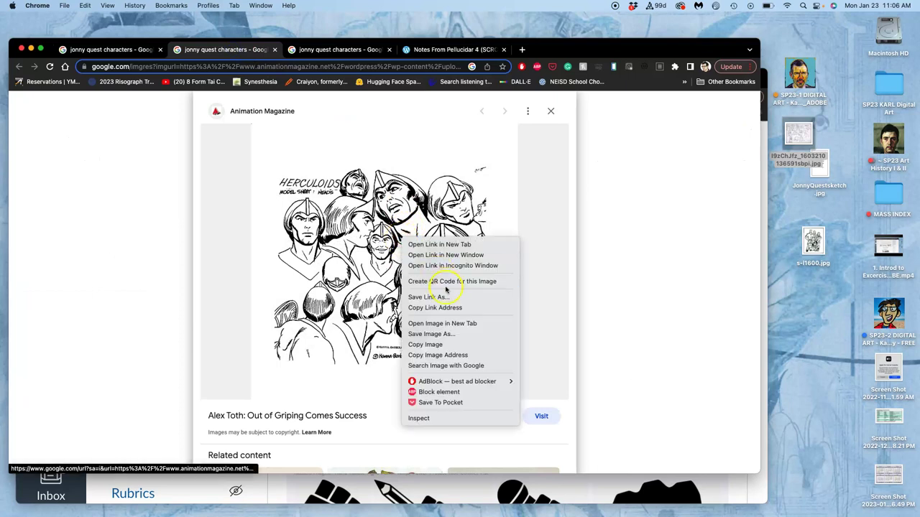
{"action": "left_click", "coordinate": [442, 323]}
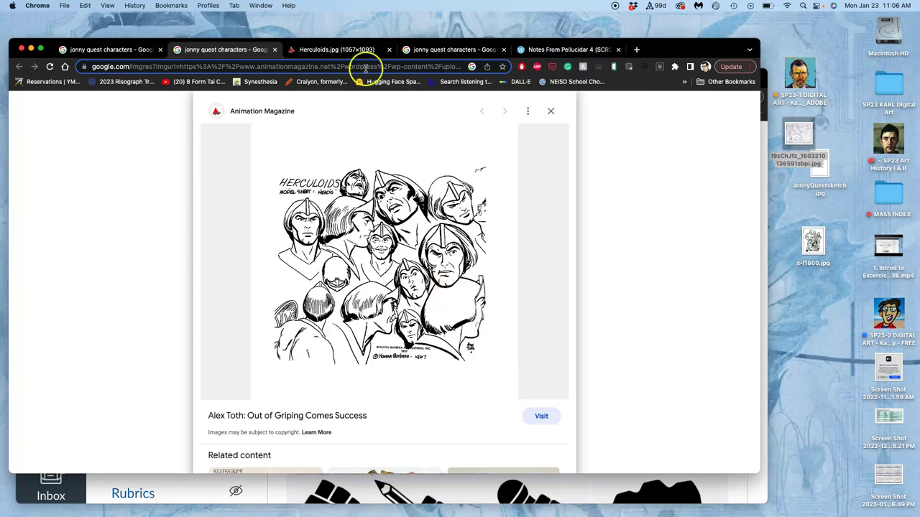
{"action": "left_click", "coordinate": [346, 52]}
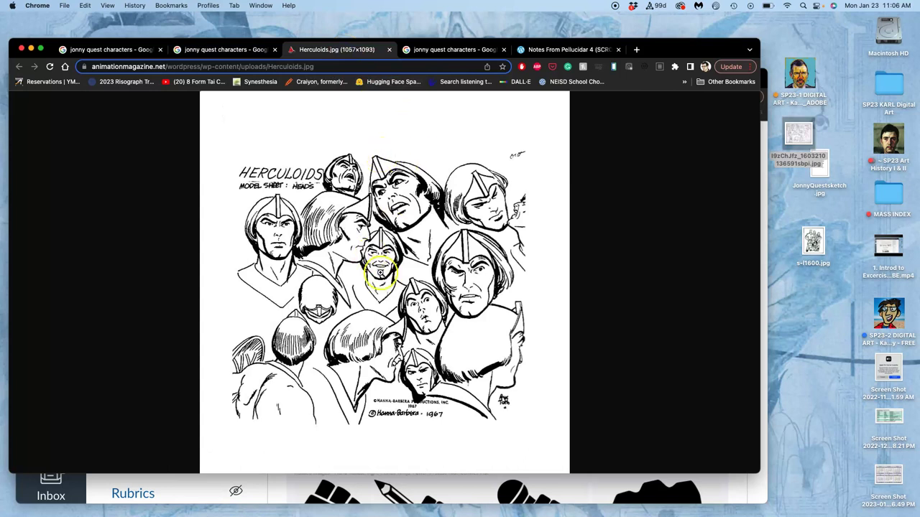
Inspect the Herculoids image at 250%, return to 110%, and save it to the desktop as Herculoids.jpg
{"action": "left_click", "coordinate": [380, 273]}
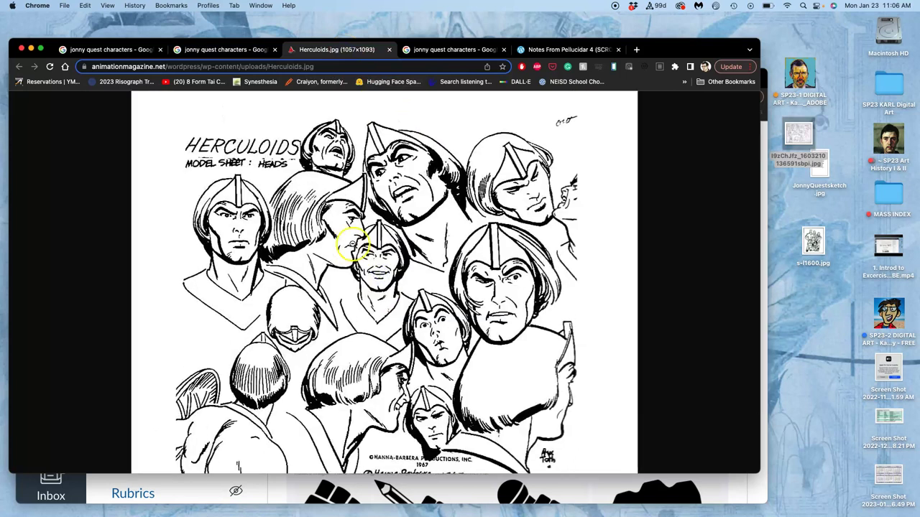
{"action": "scroll", "coordinate": [352, 244], "scroll_direction": "down", "scroll_amount": 2}
{"action": "scroll", "coordinate": [352, 245], "scroll_direction": "up", "scroll_amount": 3}
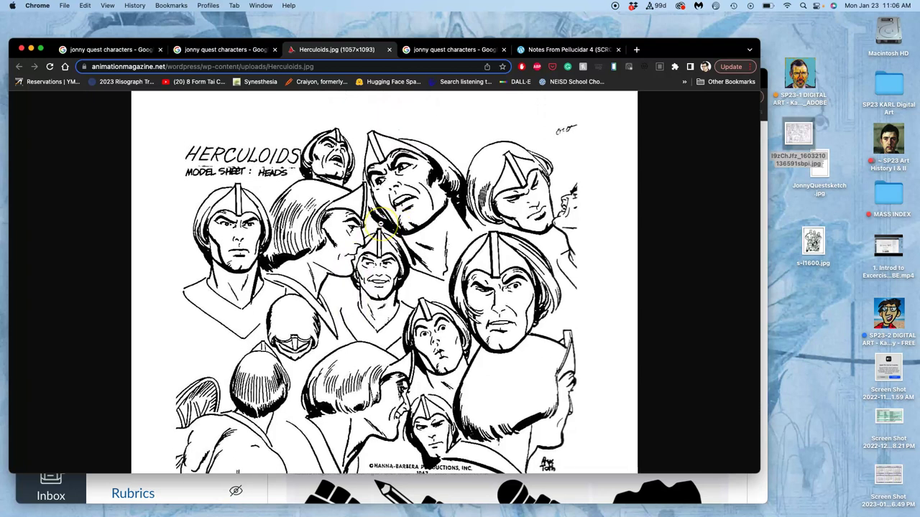
{"action": "key", "text": "super+equal"}
{"action": "key", "text": "super+equal"}
{"action": "key", "text": "super+equal"}
{"action": "key", "text": "super+equal"}
{"action": "key", "text": "super+equal"}
{"action": "key", "text": "super+equal"}
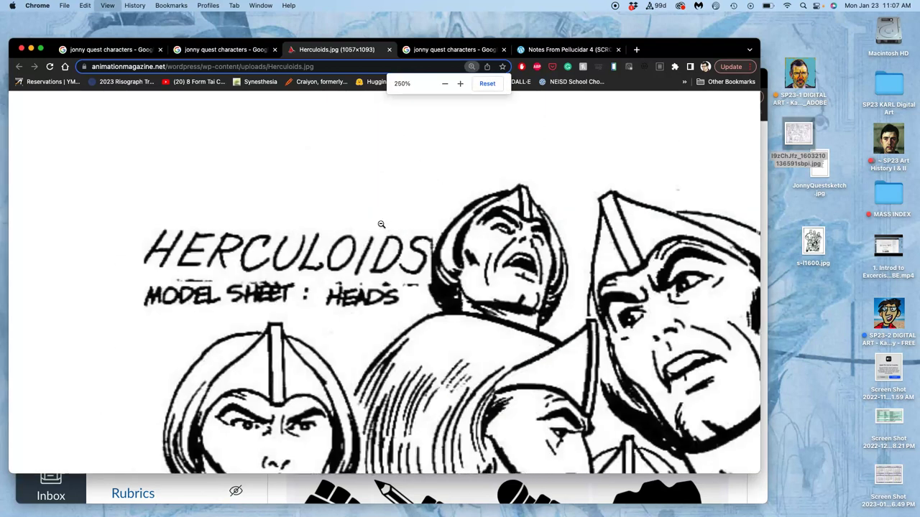
{"action": "scroll", "coordinate": [381, 224], "scroll_direction": "down", "scroll_amount": 15}
{"action": "scroll", "coordinate": [381, 224], "scroll_direction": "right", "scroll_amount": 3}
{"action": "scroll", "coordinate": [381, 225], "scroll_direction": "down", "scroll_amount": 3}
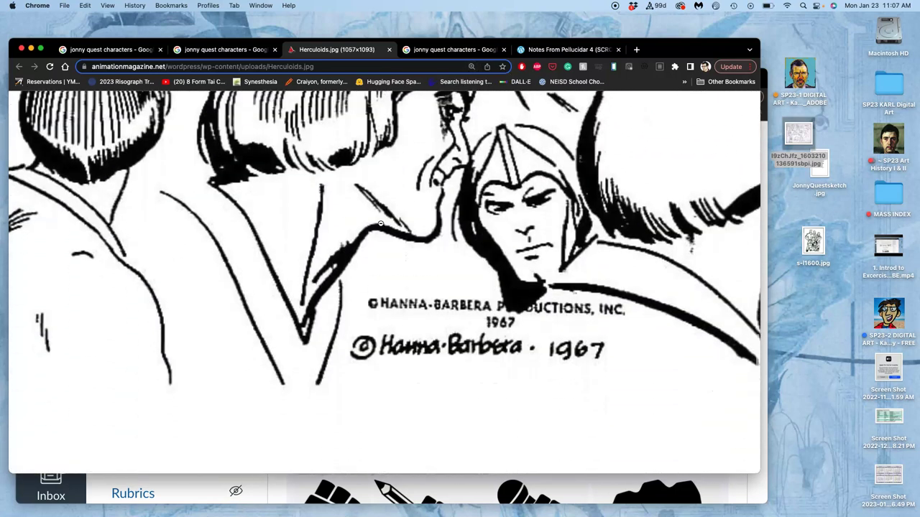
{"action": "scroll", "coordinate": [381, 224], "scroll_direction": "left", "scroll_amount": 2}
{"action": "scroll", "coordinate": [381, 224], "scroll_direction": "up", "scroll_amount": 15}
{"action": "scroll", "coordinate": [381, 224], "scroll_direction": "down", "scroll_amount": 10}
{"action": "scroll", "coordinate": [381, 225], "scroll_direction": "right", "scroll_amount": 4}
{"action": "scroll", "coordinate": [381, 224], "scroll_direction": "down", "scroll_amount": 8}
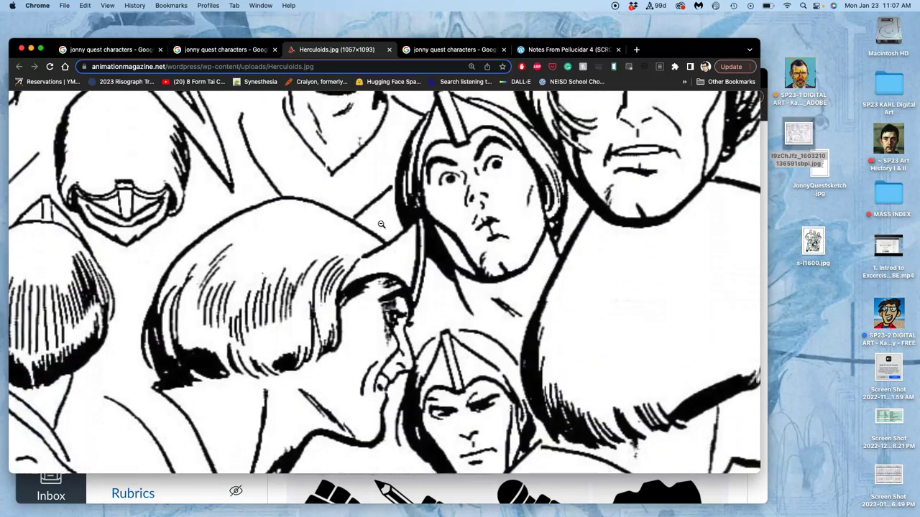
{"action": "scroll", "coordinate": [395, 199], "scroll_direction": "down", "scroll_amount": 6}
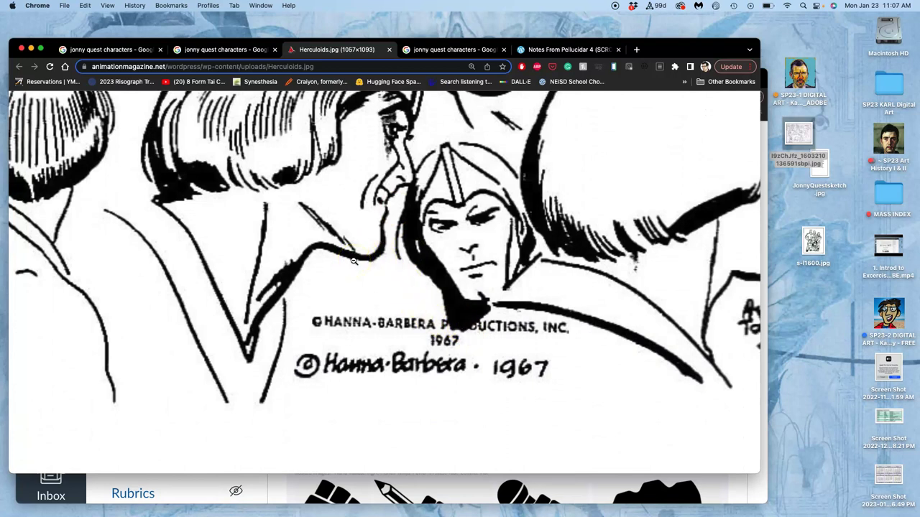
{"action": "key", "text": "super+minus"}
{"action": "key", "text": "super+minus"}
{"action": "key", "text": "super+minus"}
{"action": "key", "text": "super+minus"}
{"action": "key", "text": "super+minus"}
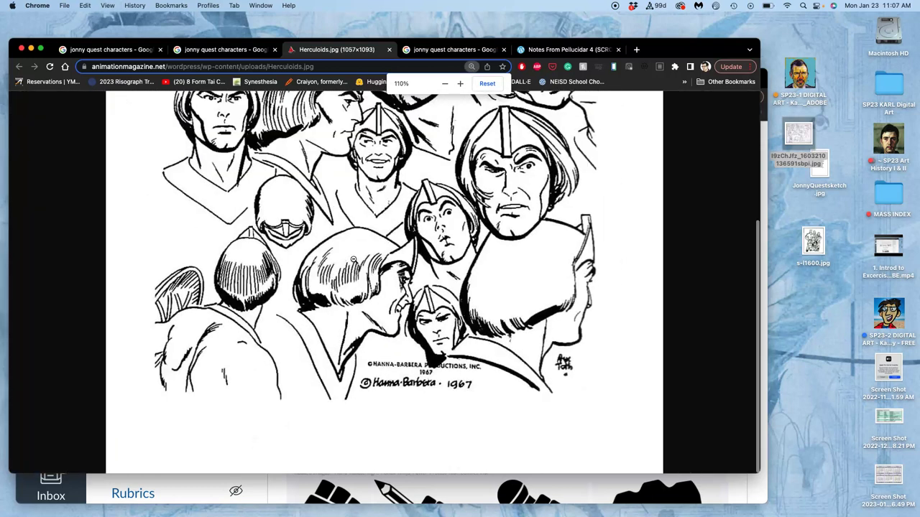
{"action": "left_click_drag", "start_coordinate": [356, 201], "coordinate": [799, 299]}
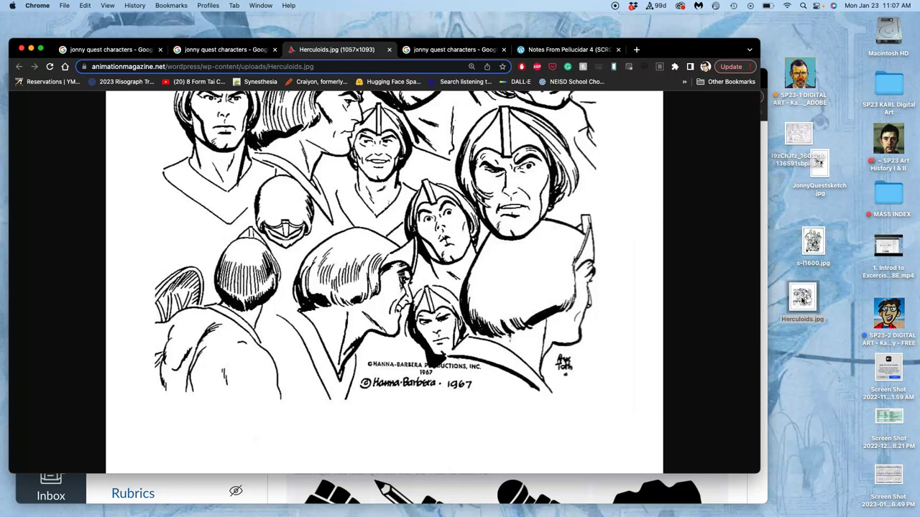
Close the Herculoids tabs and open the Mark Wheatley artwork result in a new tab
{"action": "left_click", "coordinate": [388, 51]}
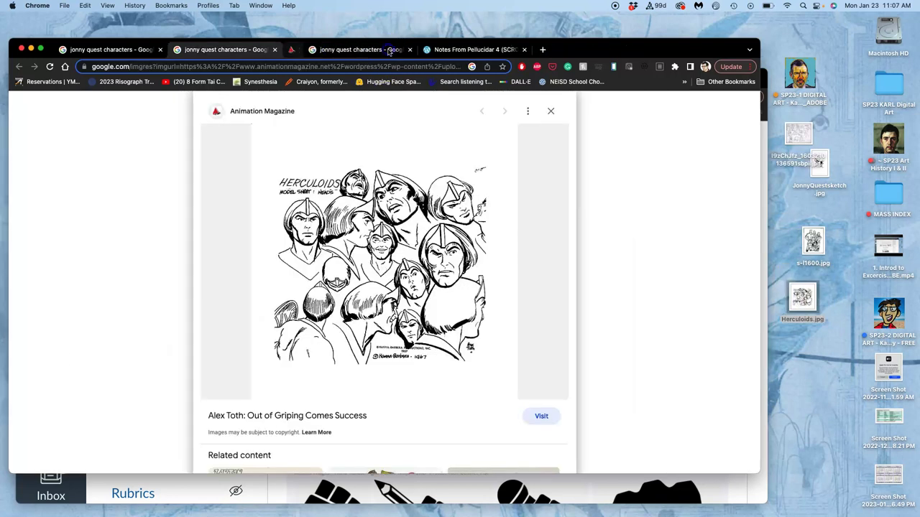
{"action": "left_click", "coordinate": [273, 52]}
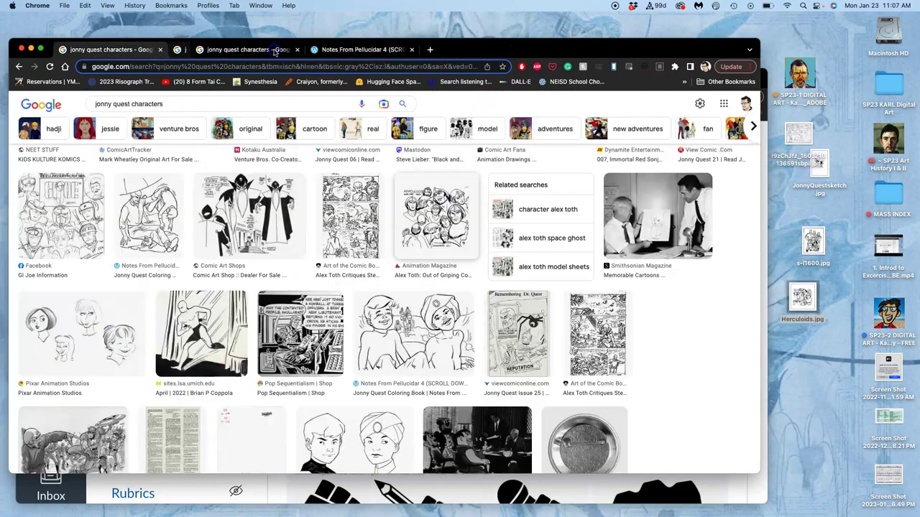
{"action": "scroll", "coordinate": [381, 262], "scroll_direction": "down", "scroll_amount": 1}
{"action": "scroll", "coordinate": [381, 262], "scroll_direction": "down", "scroll_amount": 1}
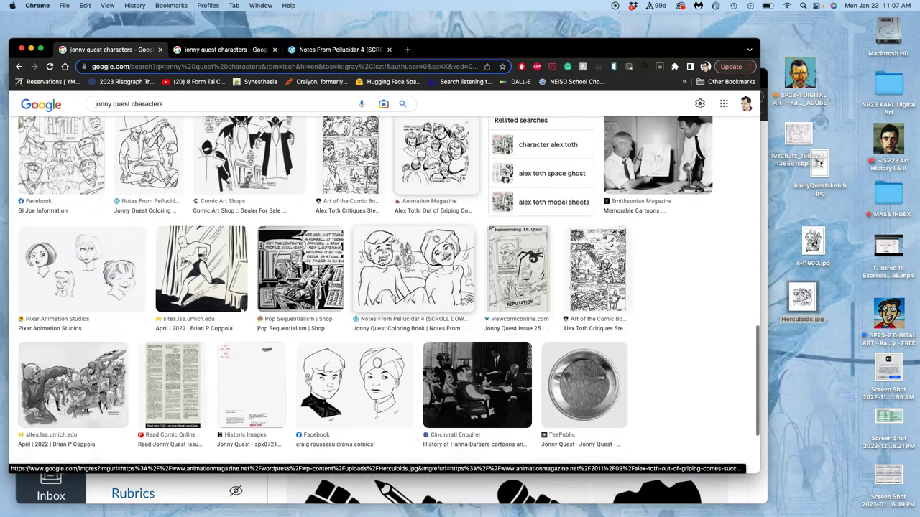
{"action": "scroll", "coordinate": [381, 263], "scroll_direction": "down", "scroll_amount": 3}
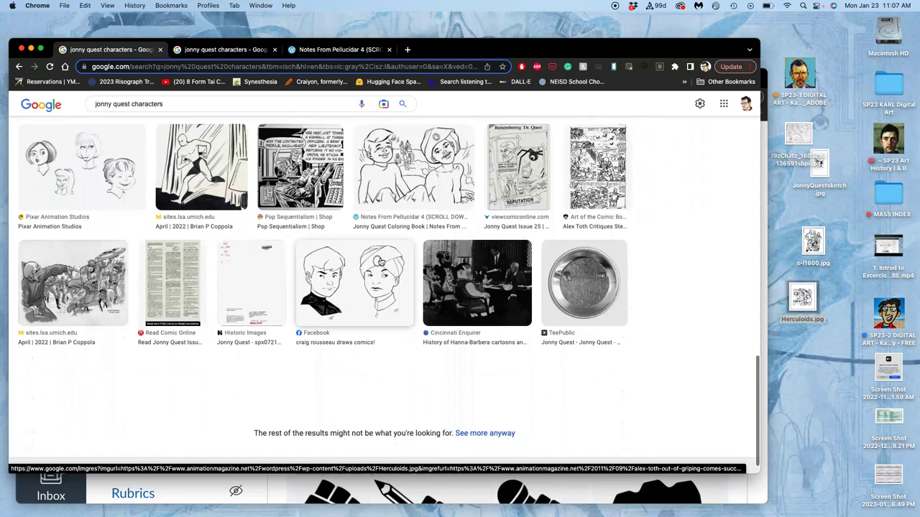
{"action": "left_click", "coordinate": [610, 166]}
{"action": "scroll", "coordinate": [602, 167], "scroll_direction": "up", "scroll_amount": 5}
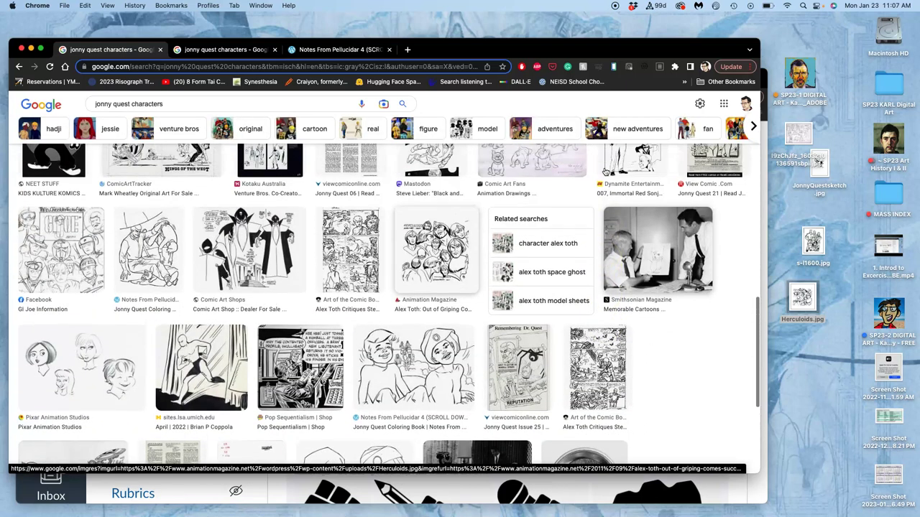
{"action": "scroll", "coordinate": [605, 171], "scroll_direction": "up", "scroll_amount": 2}
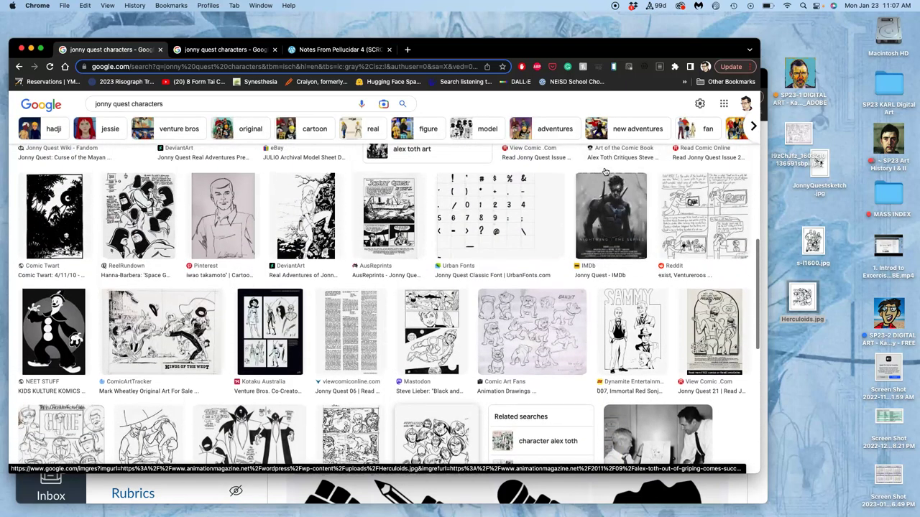
{"action": "right_click", "coordinate": [177, 332]}
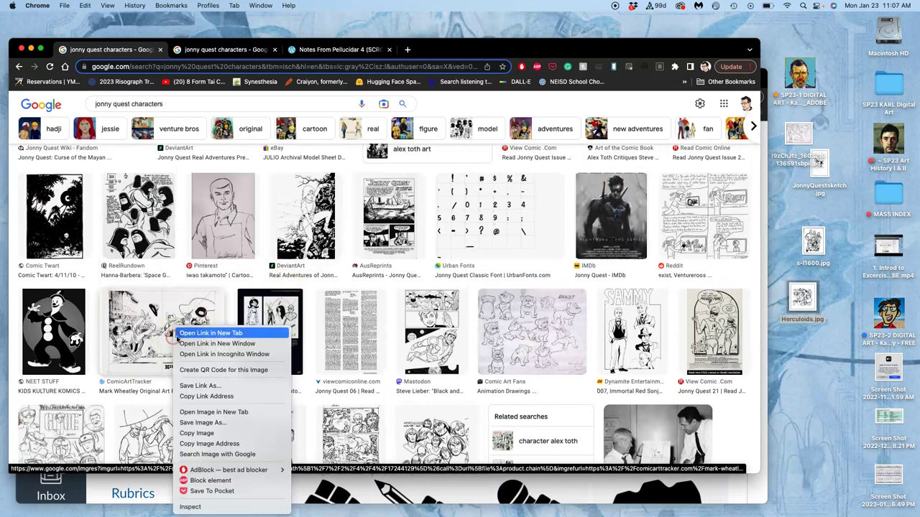
{"action": "left_click", "coordinate": [200, 334]}
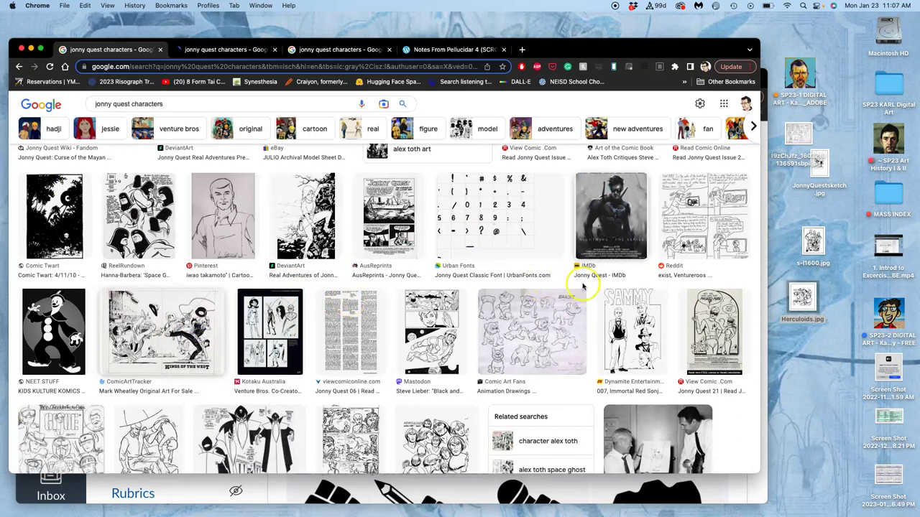
Open the Future Quest cover and Jonny Quest model sheet results in new tabs
{"action": "scroll", "coordinate": [583, 287], "scroll_direction": "up", "scroll_amount": 3}
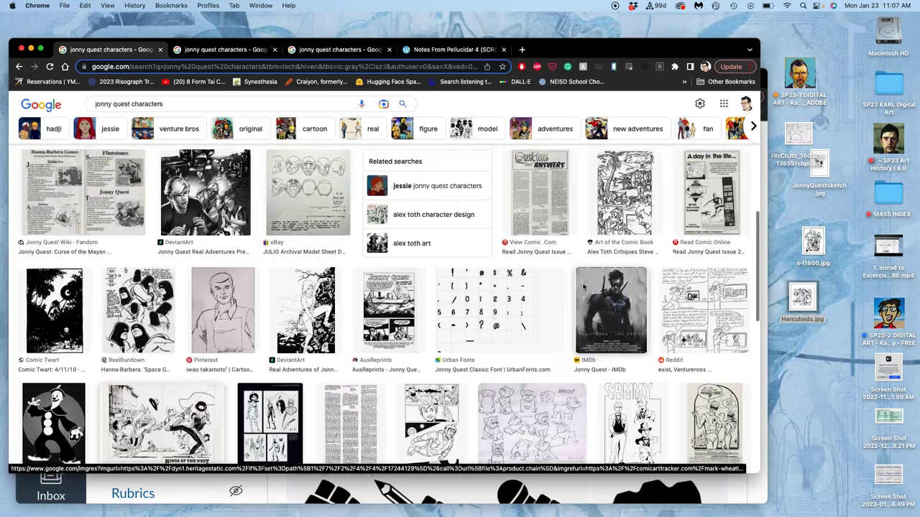
{"action": "scroll", "coordinate": [583, 287], "scroll_direction": "up", "scroll_amount": 3}
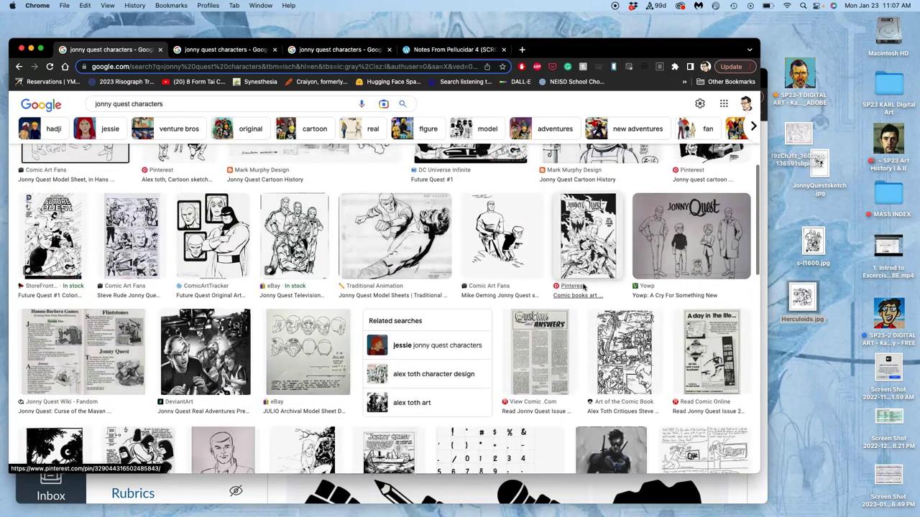
{"action": "scroll", "coordinate": [582, 287], "scroll_direction": "up", "scroll_amount": 2}
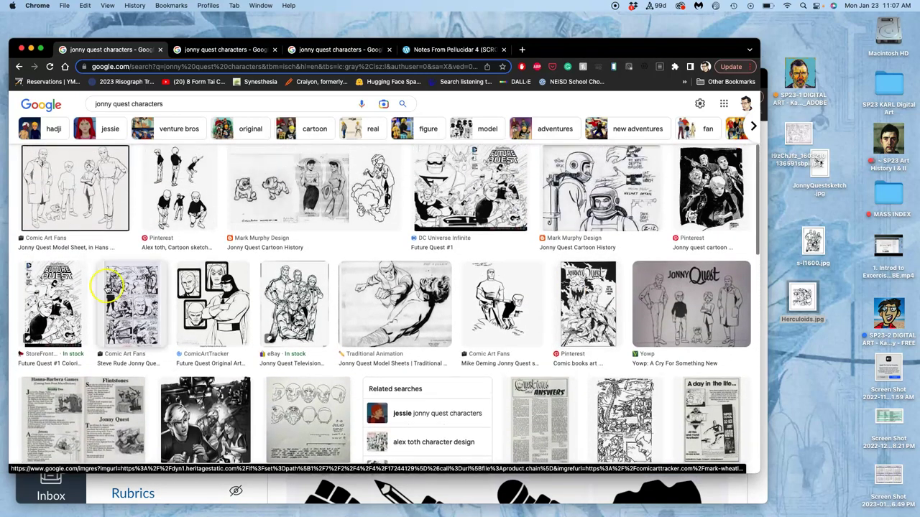
{"action": "right_click", "coordinate": [50, 305]}
{"action": "left_click", "coordinate": [79, 312]}
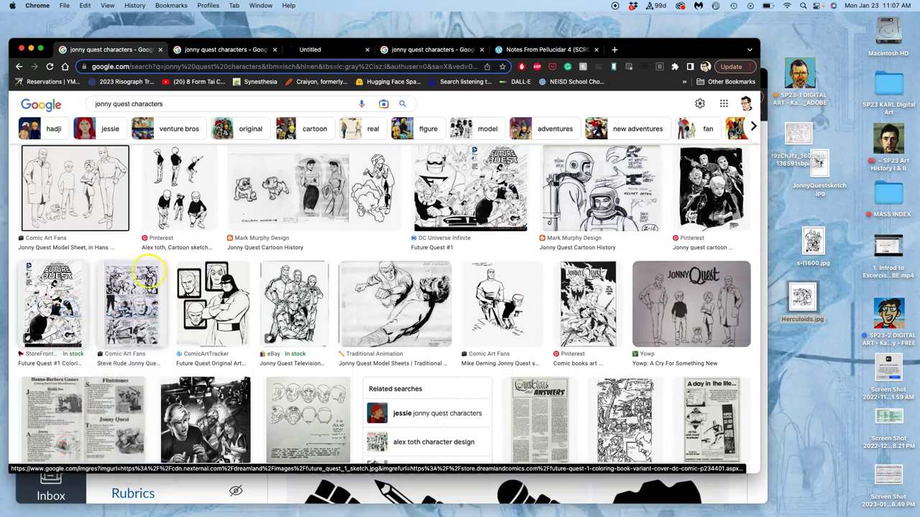
{"action": "scroll", "coordinate": [187, 281], "scroll_direction": "up", "scroll_amount": 1}
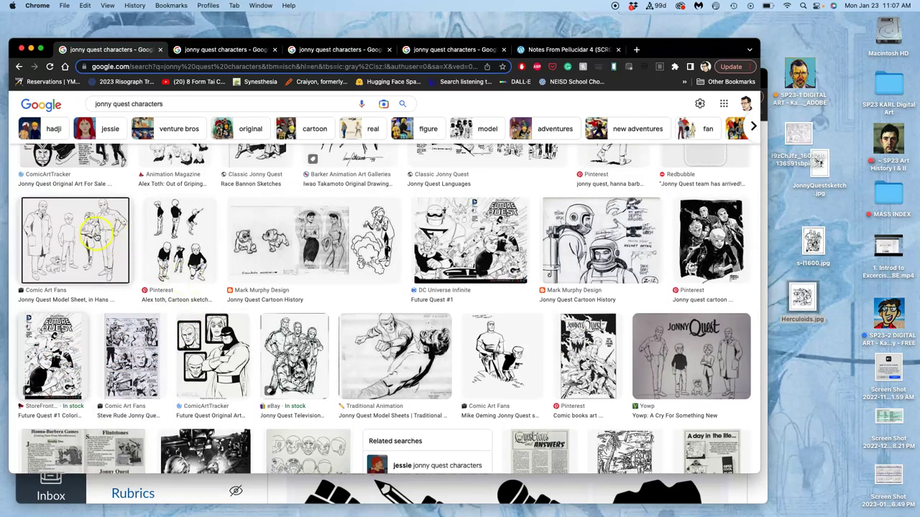
{"action": "right_click", "coordinate": [96, 235]}
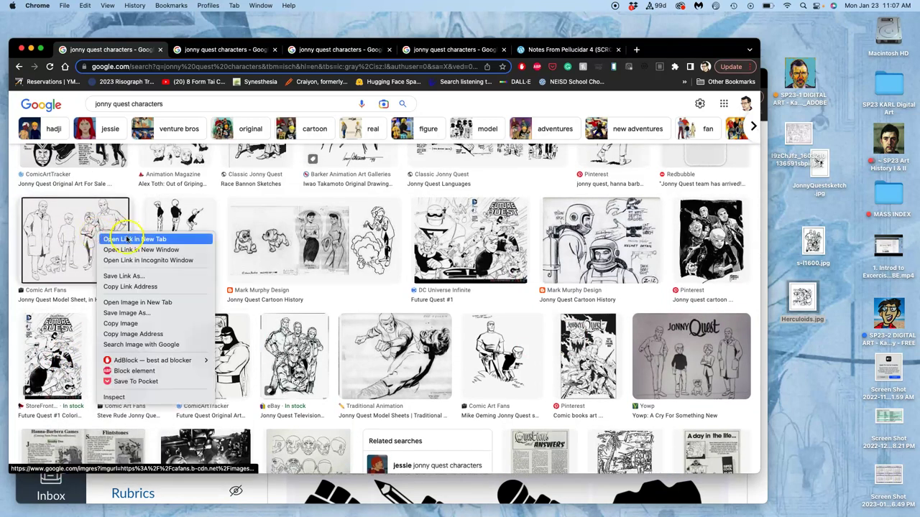
{"action": "left_click", "coordinate": [128, 239]}
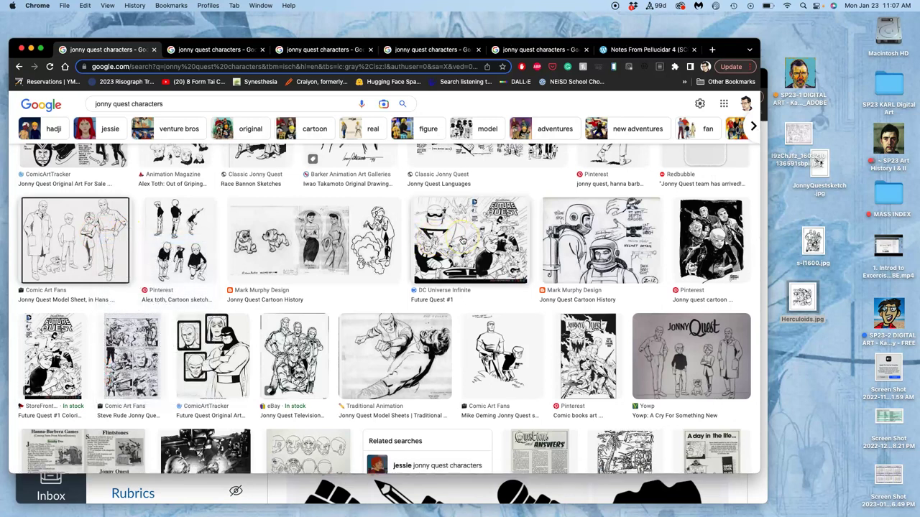
{"action": "scroll", "coordinate": [463, 240], "scroll_direction": "up", "scroll_amount": 3}
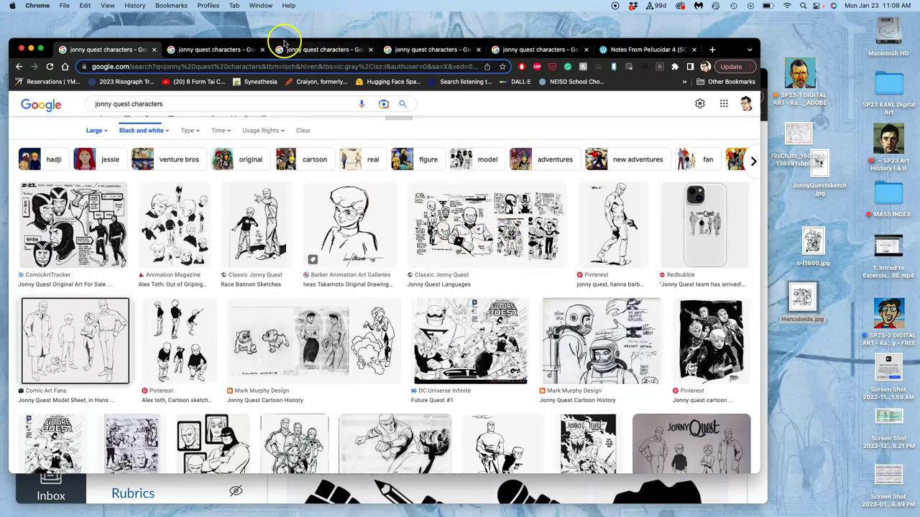
Close the Notes From Pellucidar page and the coloring-book preview tab
{"action": "left_click", "coordinate": [626, 50]}
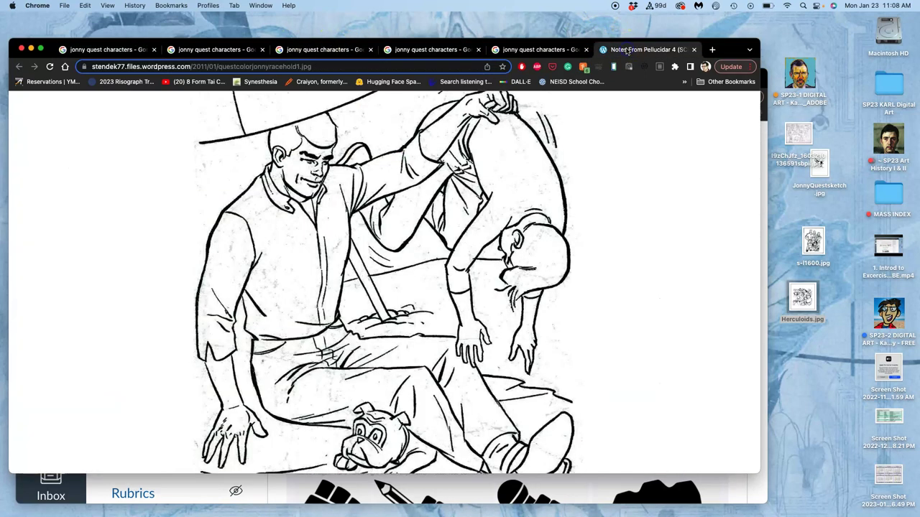
{"action": "left_click", "coordinate": [694, 50]}
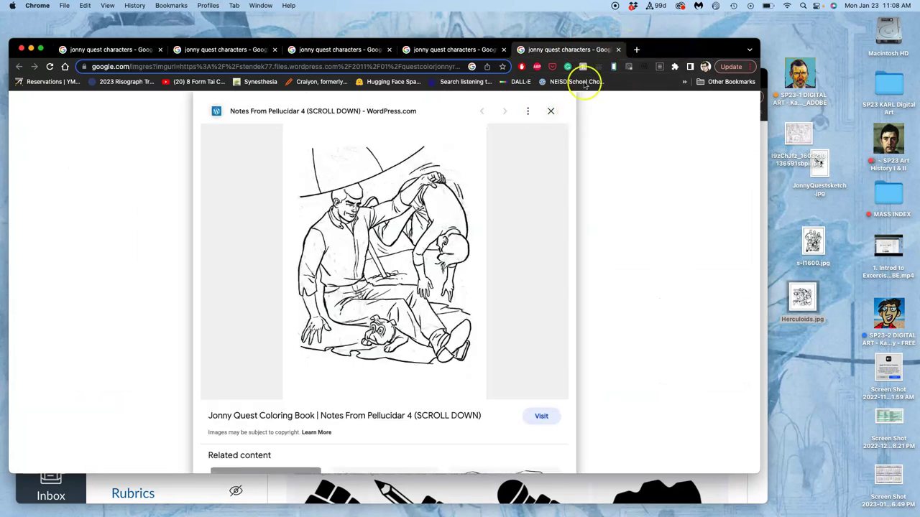
{"action": "left_click", "coordinate": [618, 50]}
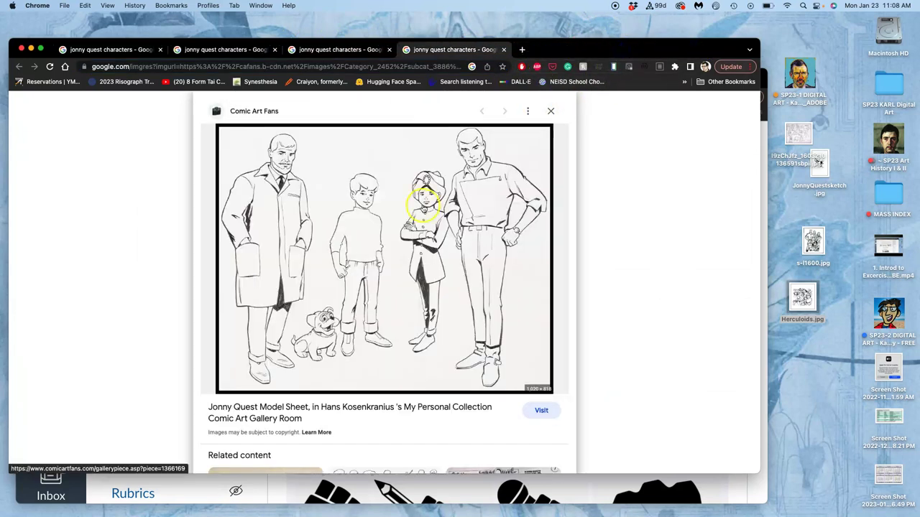
Open the full-size Jonny Quest model sheet and save it to the desktop as a .jpg
{"action": "right_click", "coordinate": [423, 206]}
{"action": "left_click", "coordinate": [444, 291]}
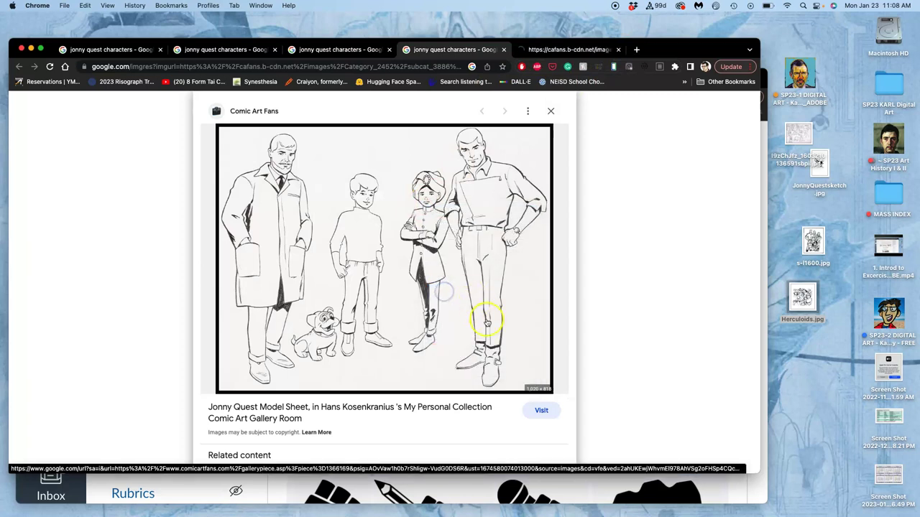
{"action": "left_click", "coordinate": [503, 50]}
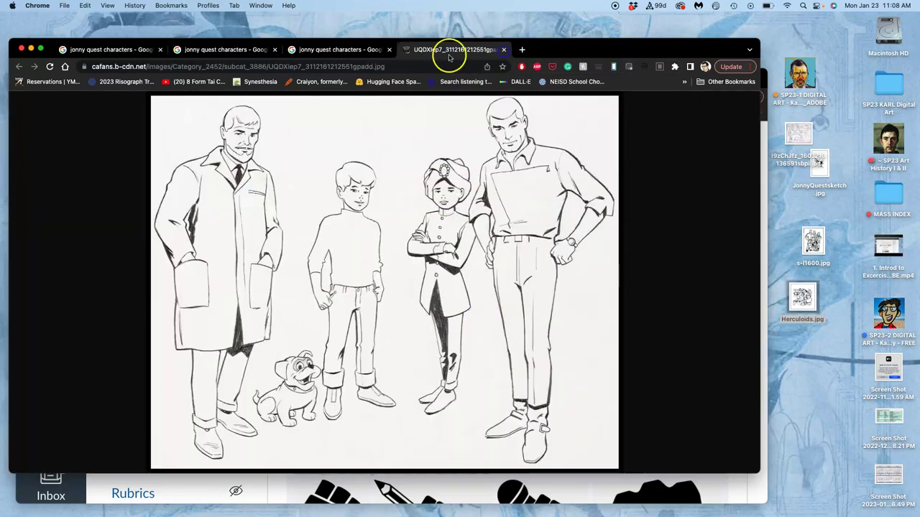
{"action": "scroll", "coordinate": [316, 229], "scroll_direction": "down", "scroll_amount": 1}
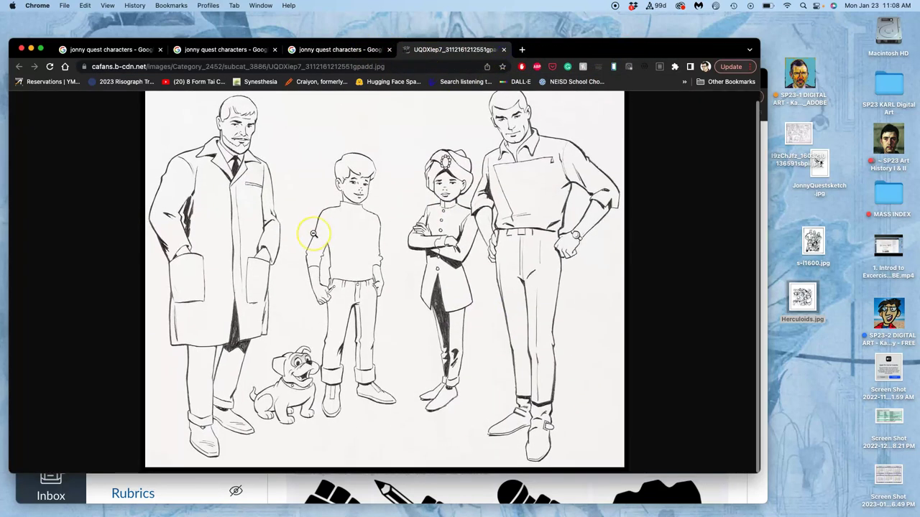
{"action": "scroll", "coordinate": [317, 228], "scroll_direction": "up", "scroll_amount": 1}
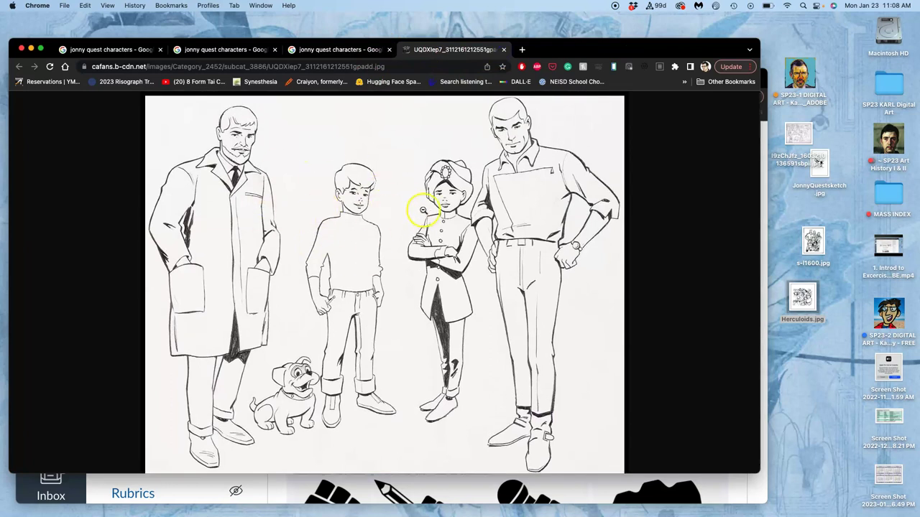
{"action": "left_click_drag", "start_coordinate": [421, 215], "coordinate": [780, 197]}
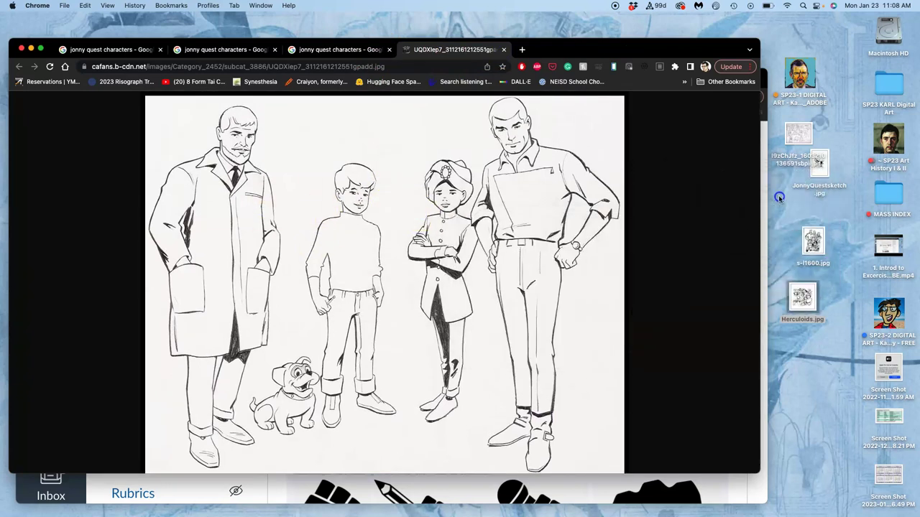
Close the model sheet and open the Future Quest store page and full-size cover in new tabs
{"action": "left_click", "coordinate": [503, 50]}
{"action": "right_click", "coordinate": [398, 233]}
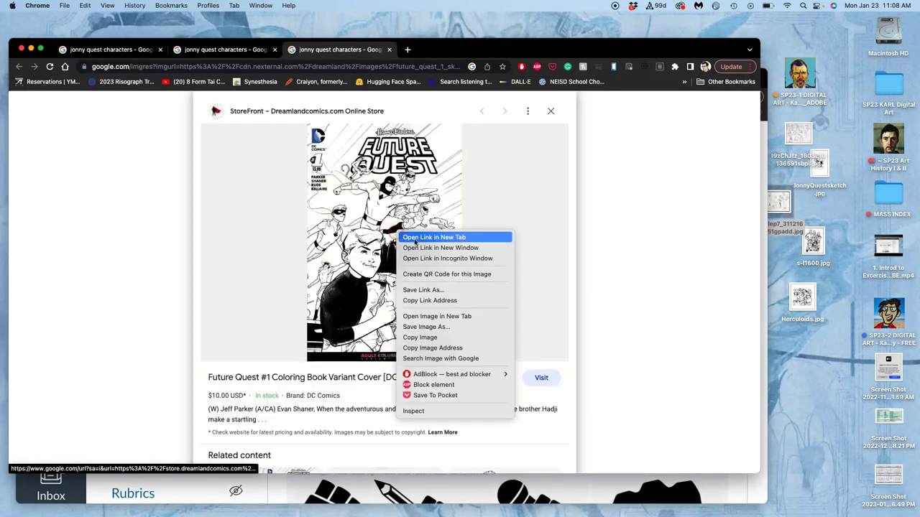
{"action": "left_click", "coordinate": [415, 241]}
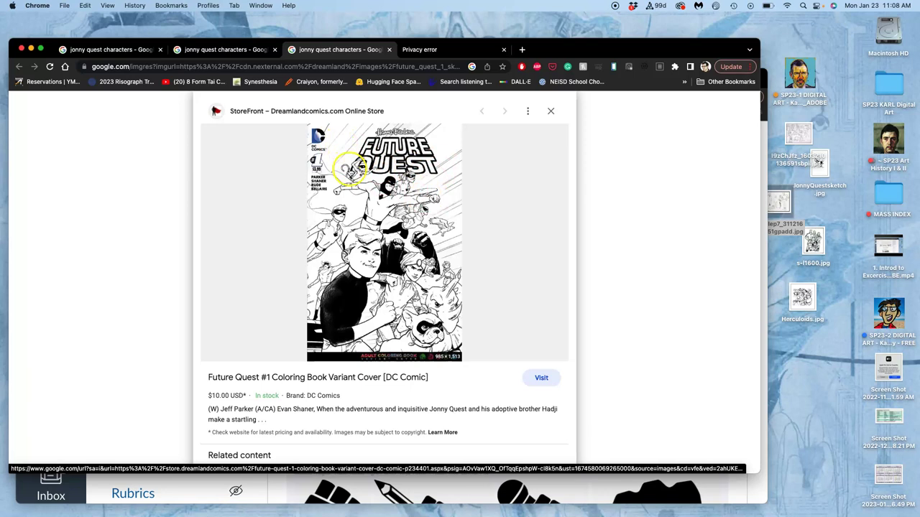
{"action": "right_click", "coordinate": [356, 201]}
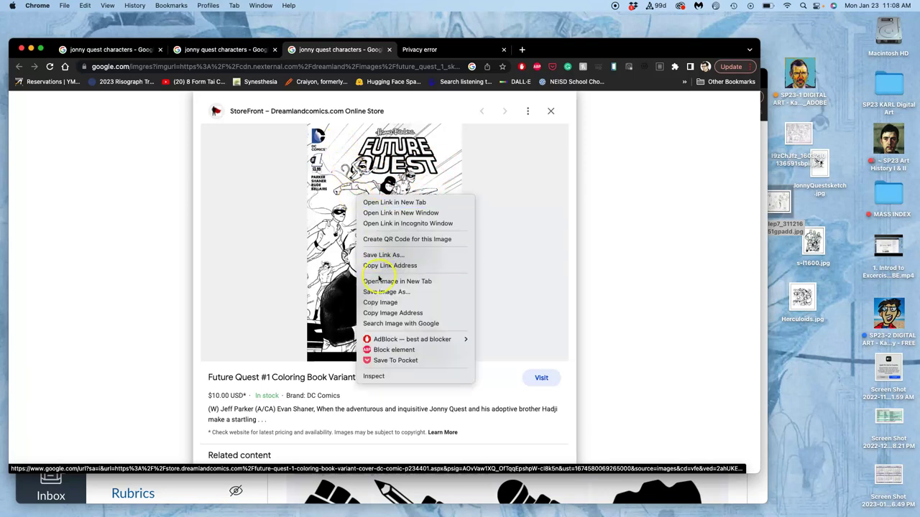
{"action": "left_click", "coordinate": [378, 282]}
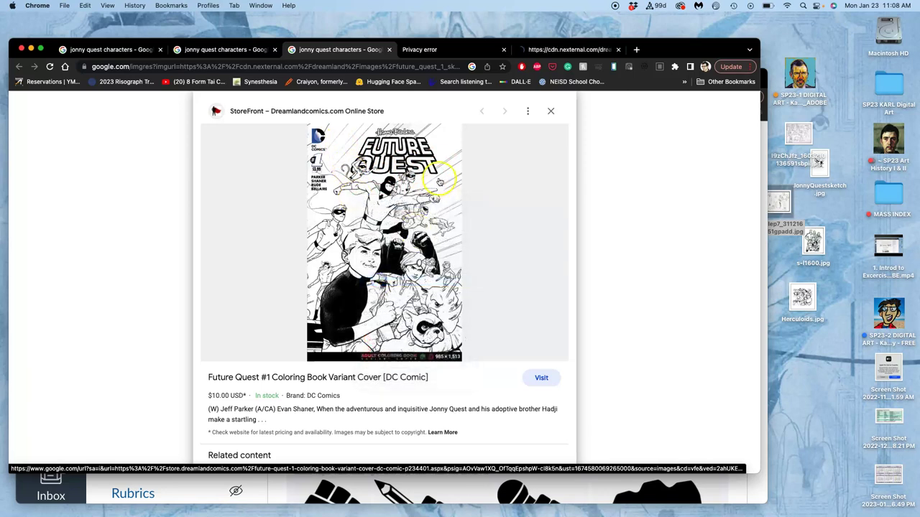
{"action": "left_click", "coordinate": [565, 50]}
{"action": "left_click", "coordinate": [460, 239]}
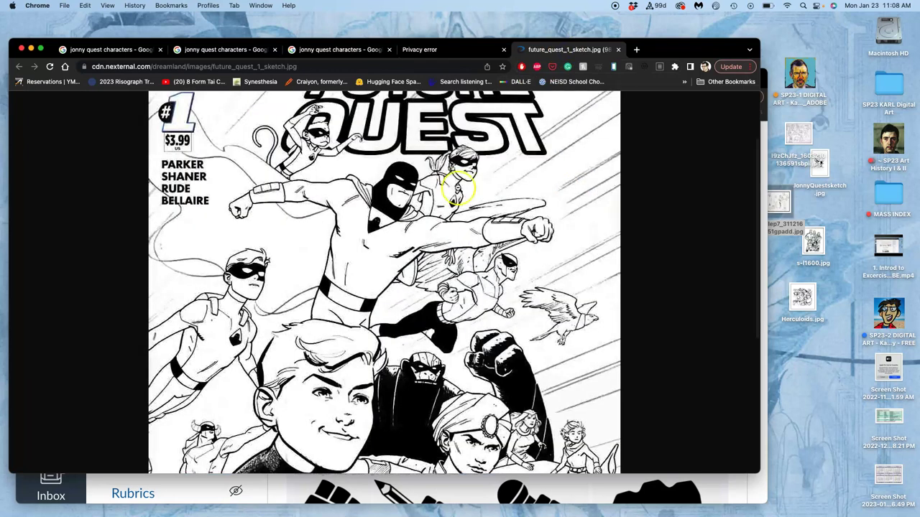
Close the failed store page and save the cover to the desktop as future_quest_1_sketch.jpg
{"action": "left_click", "coordinate": [435, 51]}
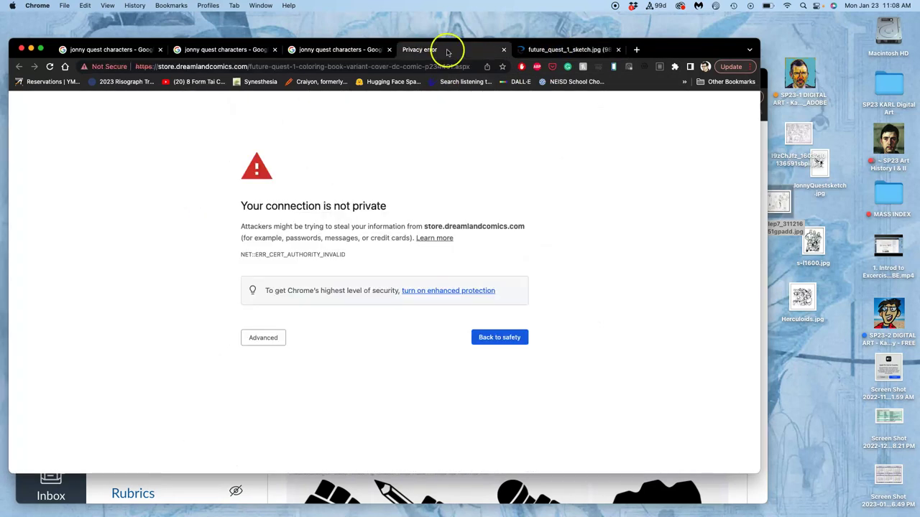
{"action": "left_click", "coordinate": [503, 50]}
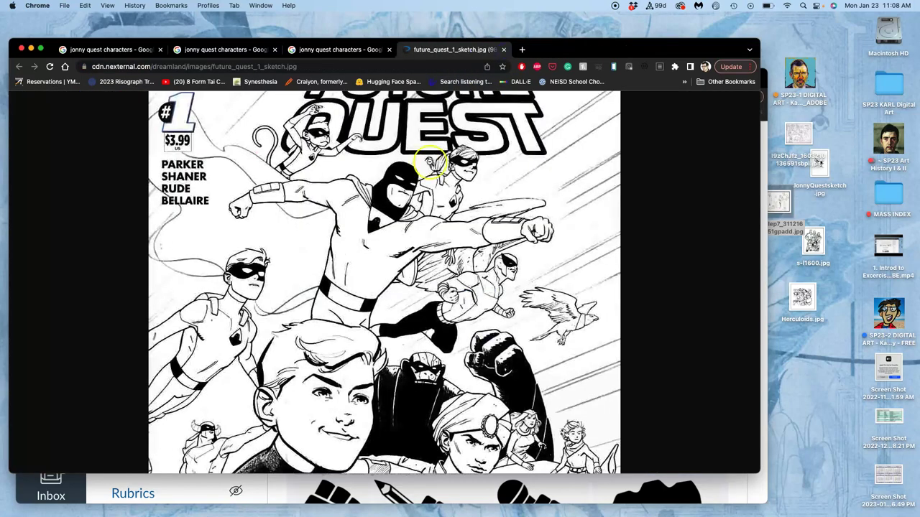
{"action": "left_click", "coordinate": [421, 199]}
{"action": "left_click", "coordinate": [420, 199]}
{"action": "scroll", "coordinate": [419, 200], "scroll_direction": "down", "scroll_amount": 5}
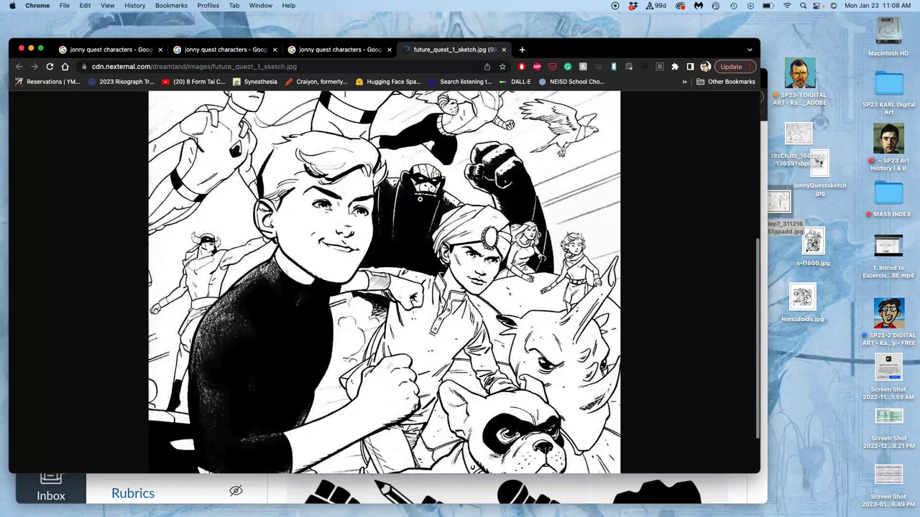
{"action": "left_click_drag", "start_coordinate": [466, 208], "coordinate": [811, 375]}
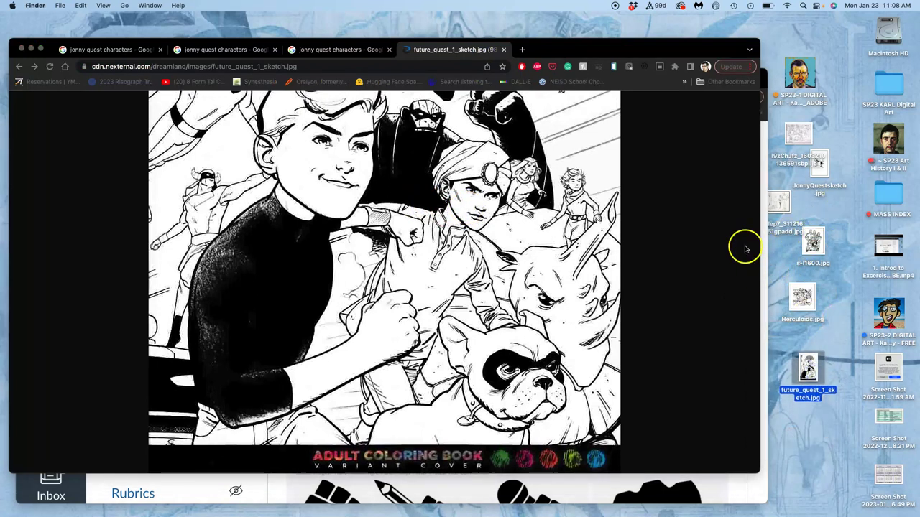
Close the Future Quest tabs and open the Kings of the West artwork at full resolution
{"action": "left_click", "coordinate": [504, 50]}
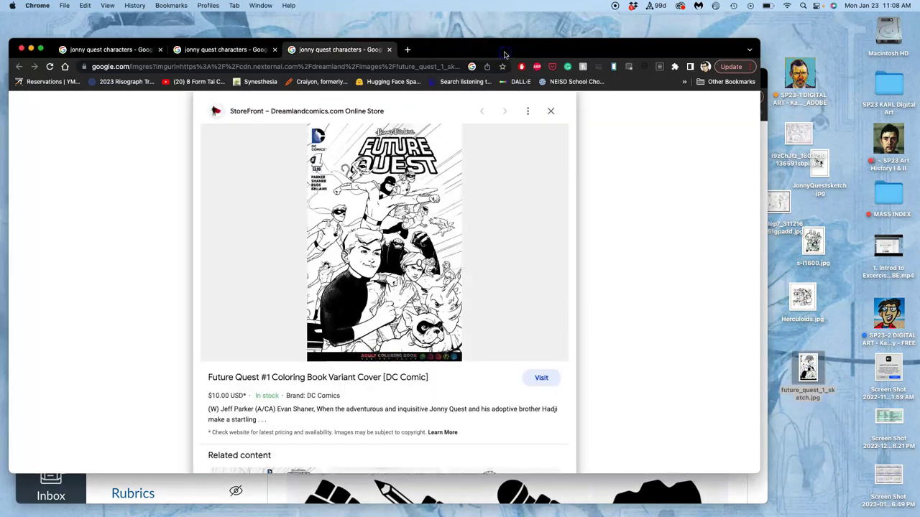
{"action": "left_click", "coordinate": [388, 50]}
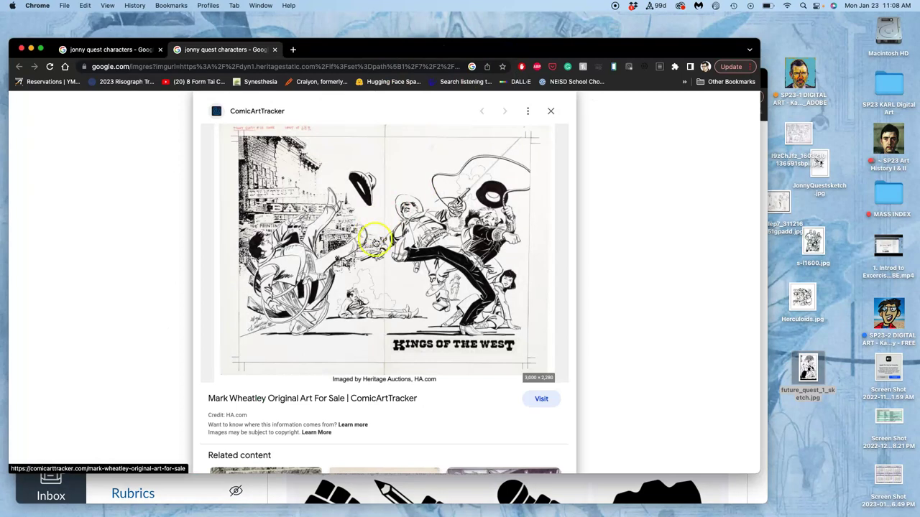
{"action": "right_click", "coordinate": [378, 240]}
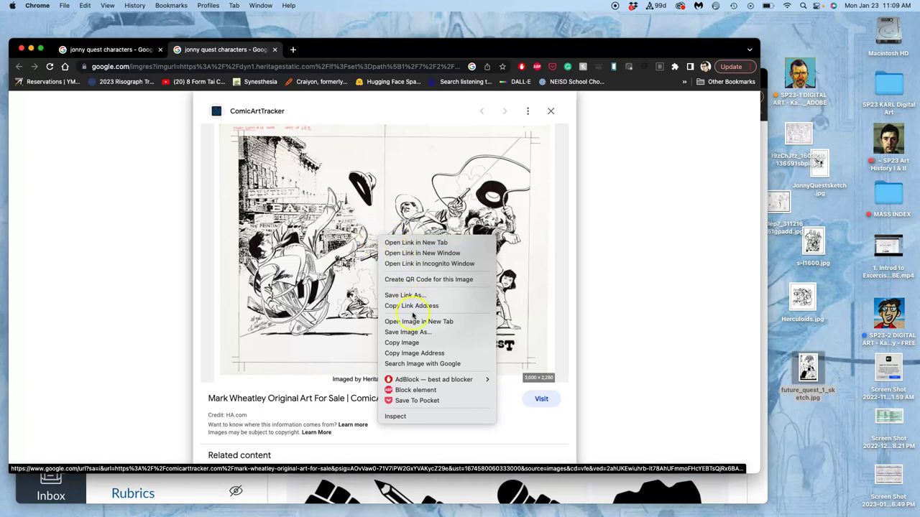
{"action": "left_click", "coordinate": [409, 321]}
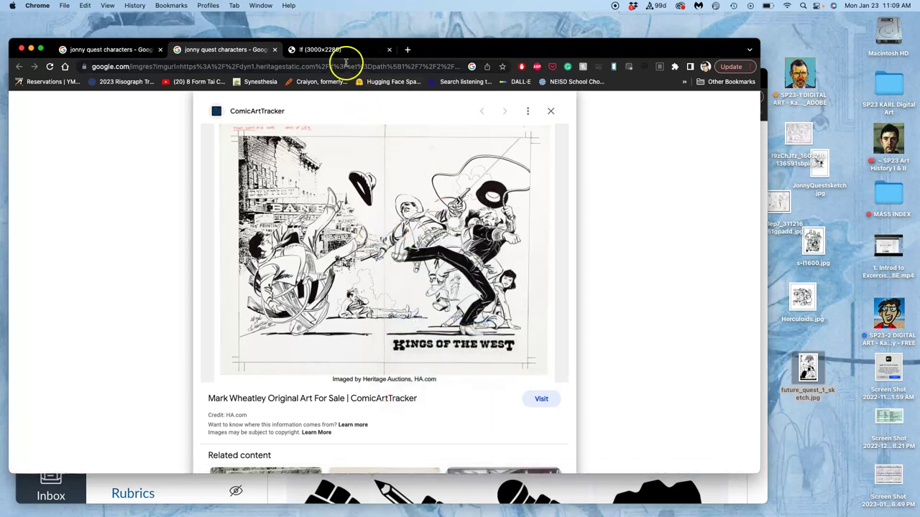
{"action": "left_click", "coordinate": [345, 50]}
{"action": "left_click", "coordinate": [404, 264]}
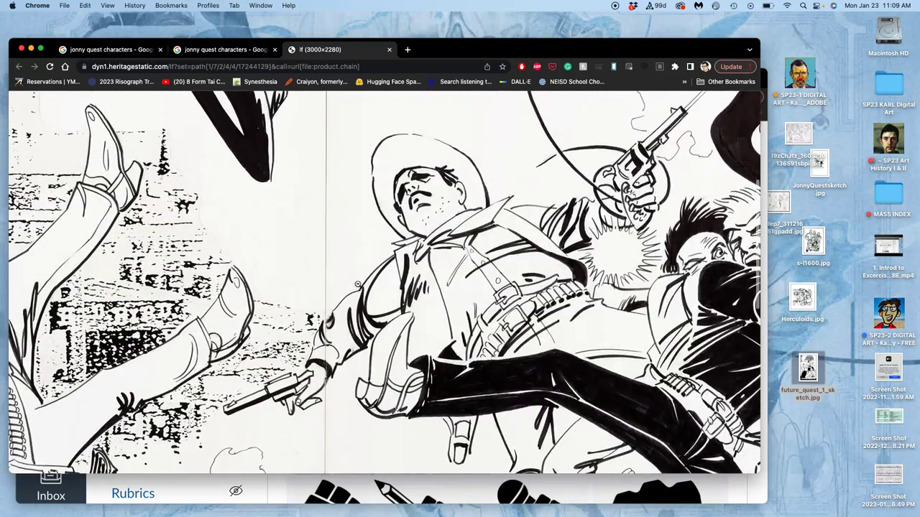
Inspect the Kings of the West artwork, save it to the desktop as lf.jpg, and close its tab
{"action": "scroll", "coordinate": [358, 285], "scroll_direction": "right", "scroll_amount": 8}
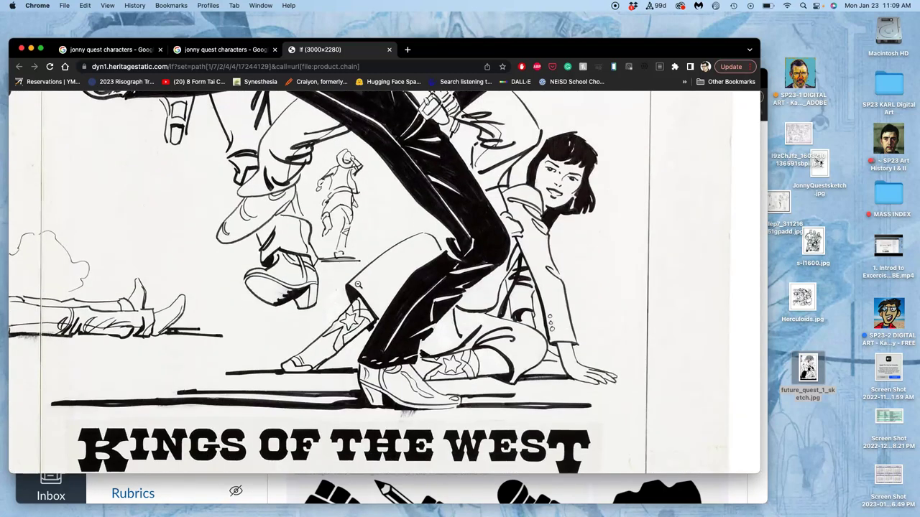
{"action": "scroll", "coordinate": [358, 285], "scroll_direction": "left", "scroll_amount": 1}
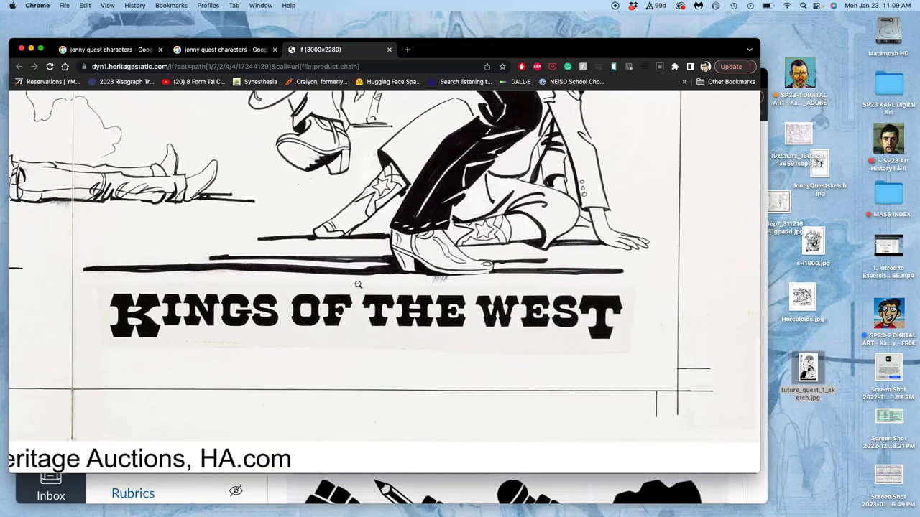
{"action": "scroll", "coordinate": [358, 284], "scroll_direction": "up", "scroll_amount": 10}
{"action": "scroll", "coordinate": [358, 285], "scroll_direction": "down", "scroll_amount": 10}
{"action": "scroll", "coordinate": [358, 285], "scroll_direction": "down", "scroll_amount": 3}
{"action": "scroll", "coordinate": [357, 284], "scroll_direction": "left", "scroll_amount": 10}
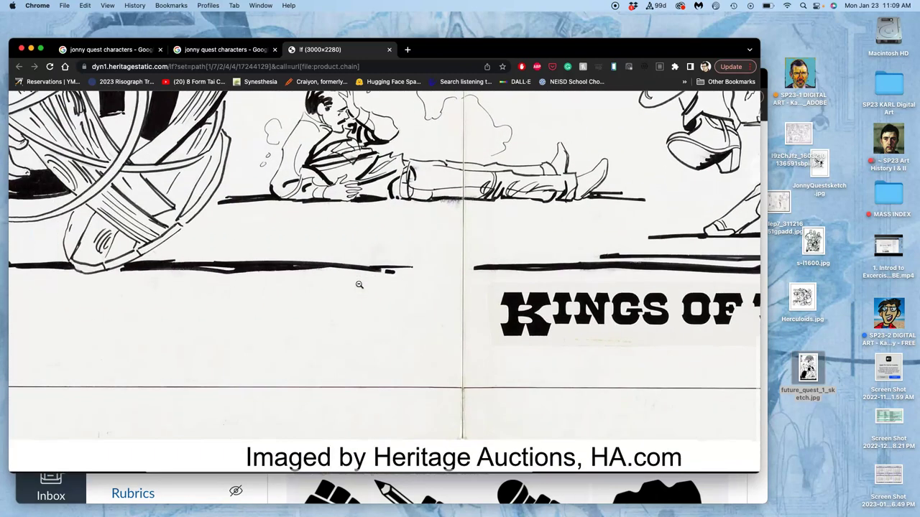
{"action": "scroll", "coordinate": [358, 284], "scroll_direction": "up", "scroll_amount": 10}
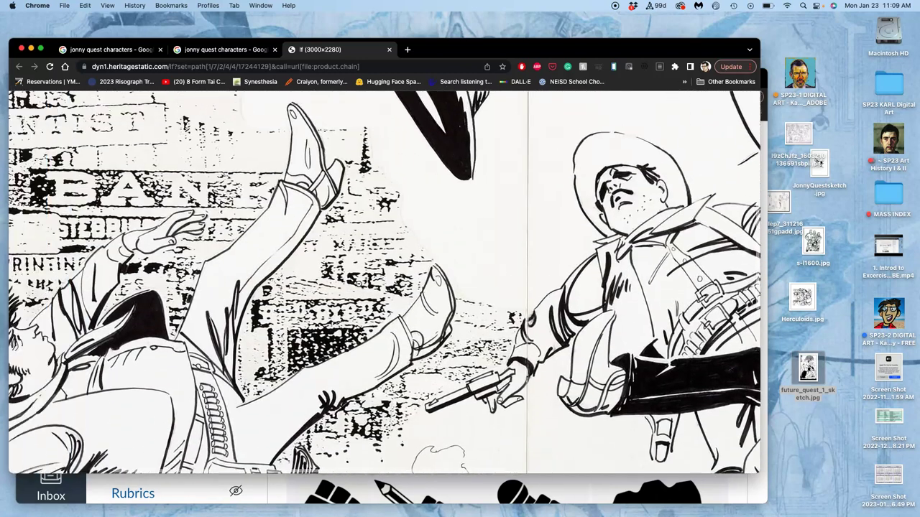
{"action": "scroll", "coordinate": [358, 285], "scroll_direction": "up", "scroll_amount": 5}
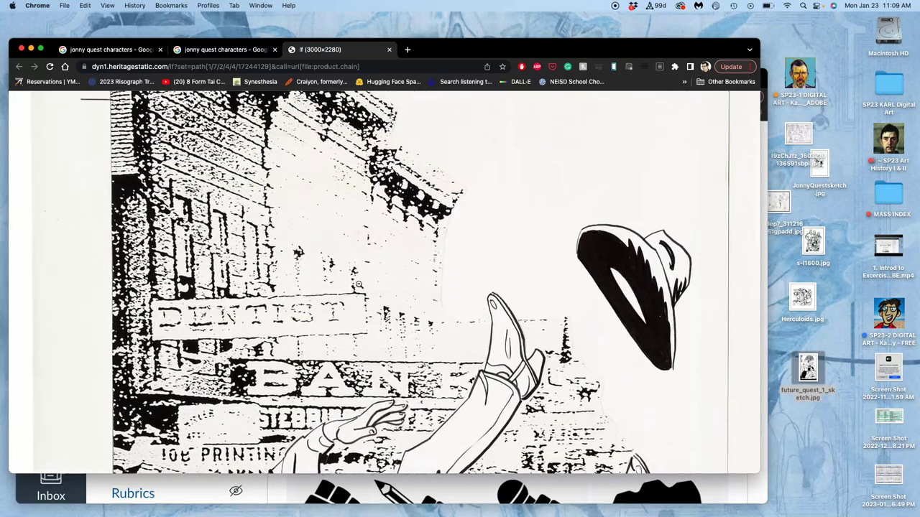
{"action": "scroll", "coordinate": [359, 284], "scroll_direction": "right", "scroll_amount": 10}
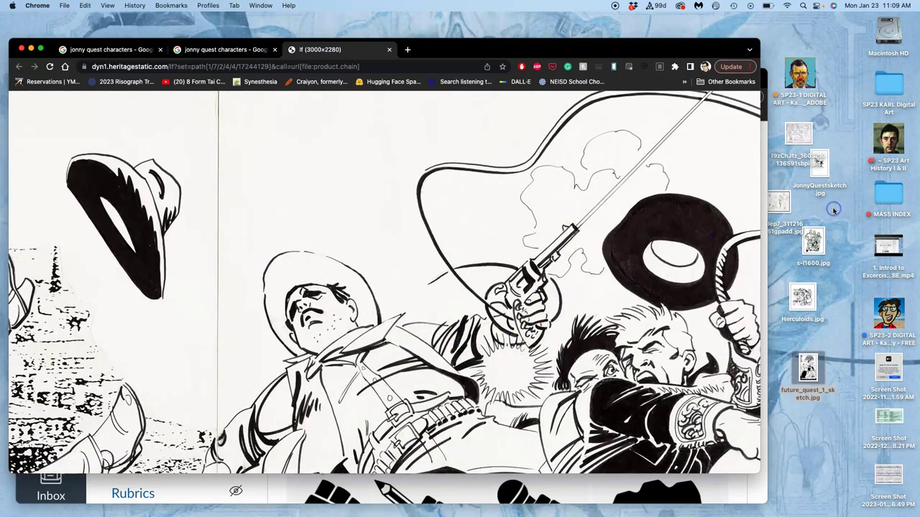
{"action": "left_click_drag", "start_coordinate": [833, 211], "coordinate": [833, 210]}
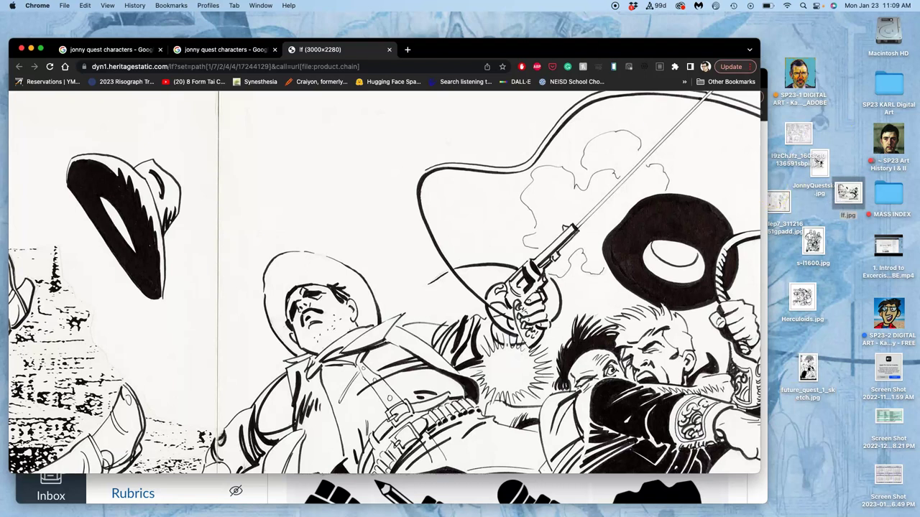
{"action": "left_click", "coordinate": [389, 50]}
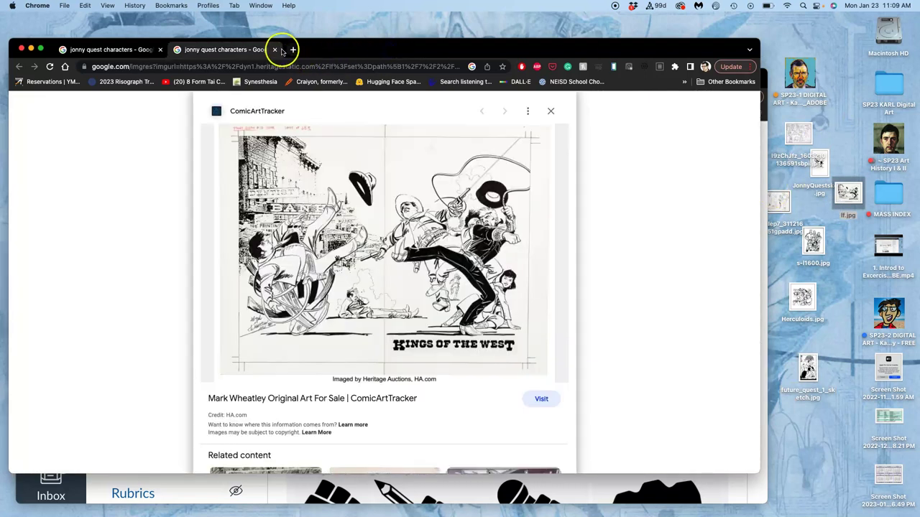
Close the second Google Images tab, minimize Chrome, and review the Canvas Autodraw and Pixabay instructions
{"action": "left_click", "coordinate": [275, 49]}
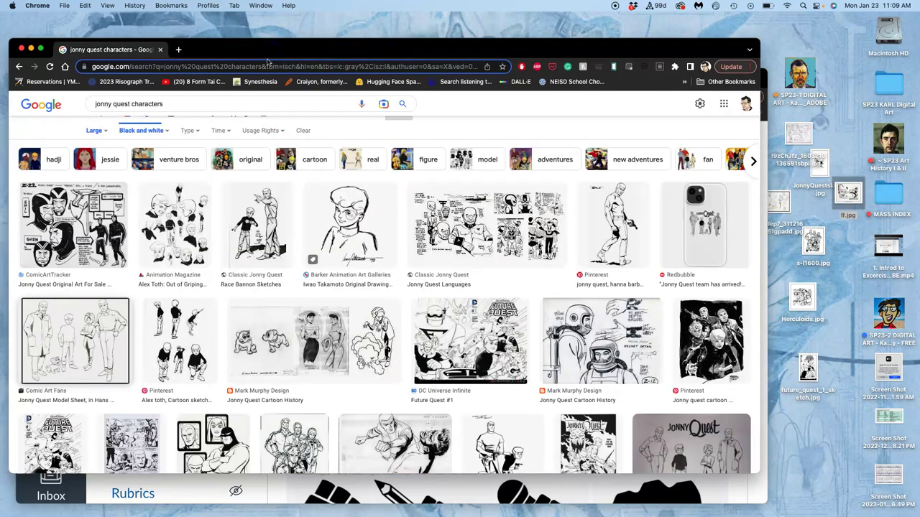
{"action": "left_click", "coordinate": [31, 49]}
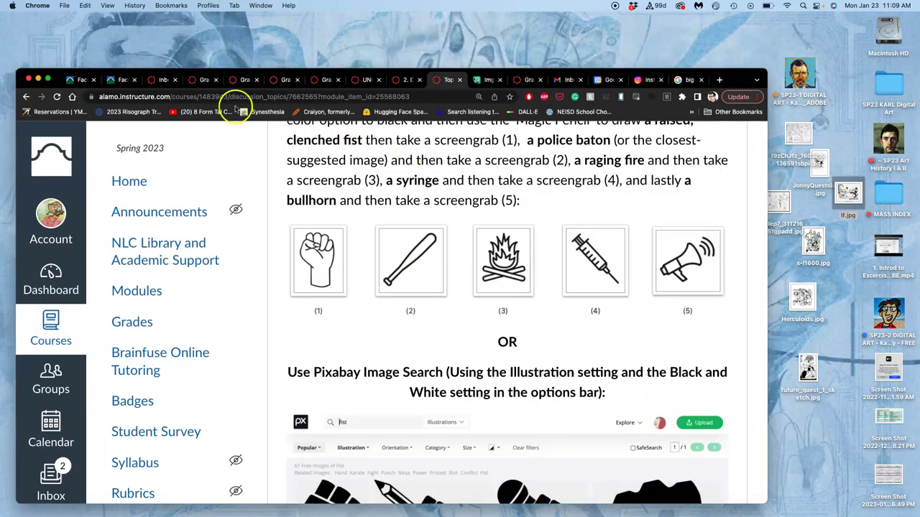
{"action": "scroll", "coordinate": [340, 217], "scroll_direction": "down", "scroll_amount": 10}
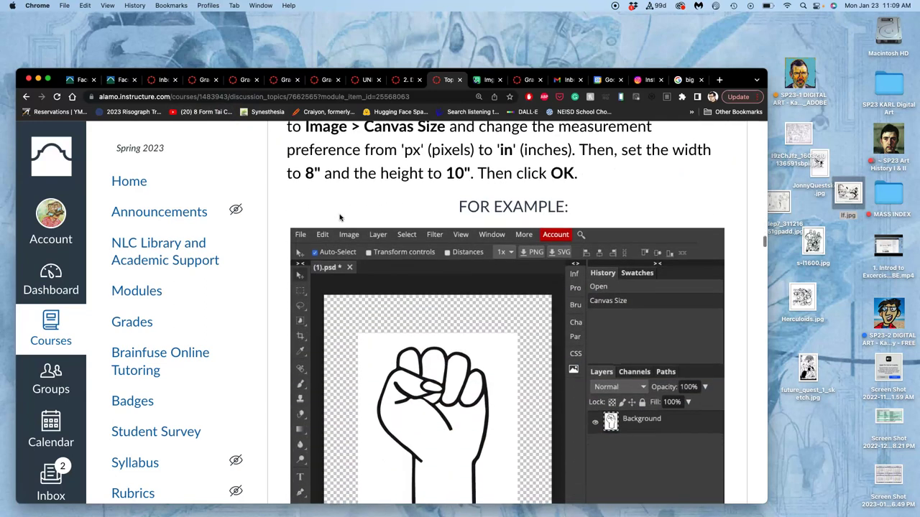
{"action": "scroll", "coordinate": [436, 209], "scroll_direction": "up", "scroll_amount": 3}
{"action": "scroll", "coordinate": [435, 210], "scroll_direction": "up", "scroll_amount": 5}
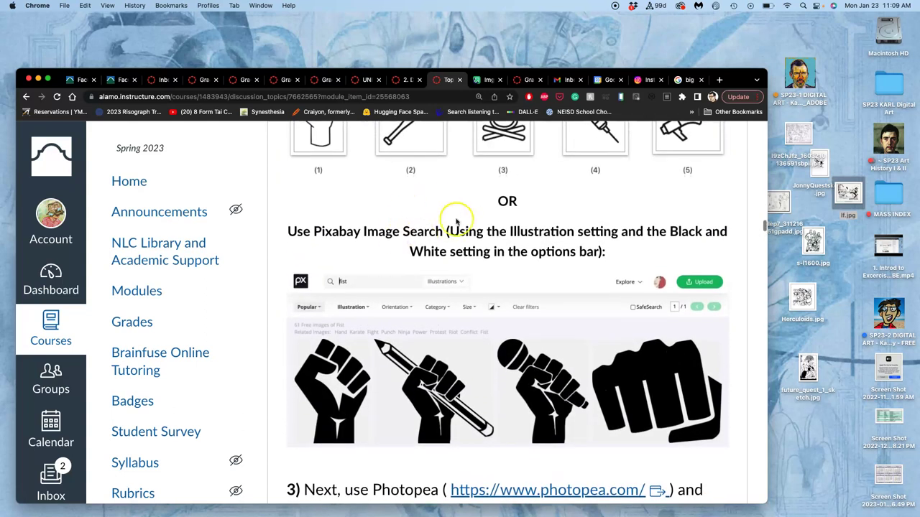
{"action": "scroll", "coordinate": [431, 237], "scroll_direction": "down", "scroll_amount": 2}
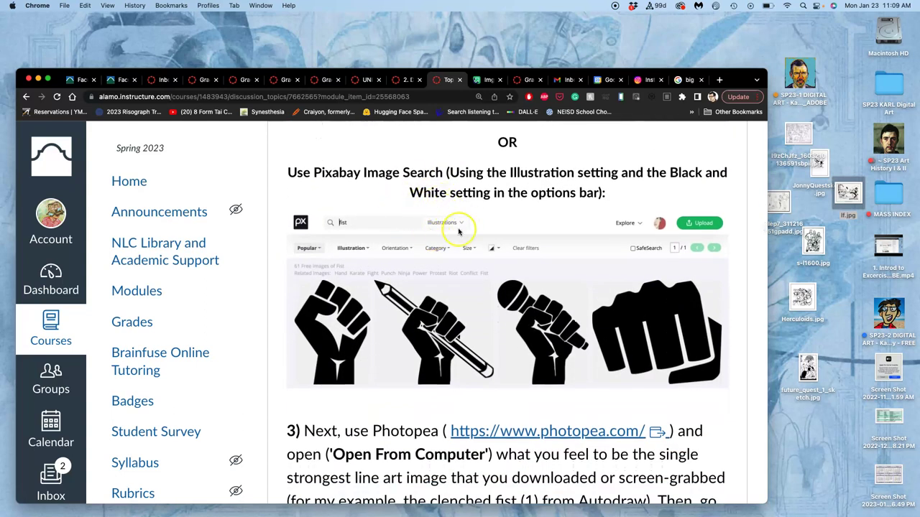
{"action": "scroll", "coordinate": [453, 230], "scroll_direction": "up", "scroll_amount": 4}
{"action": "scroll", "coordinate": [460, 230], "scroll_direction": "up", "scroll_amount": 3}
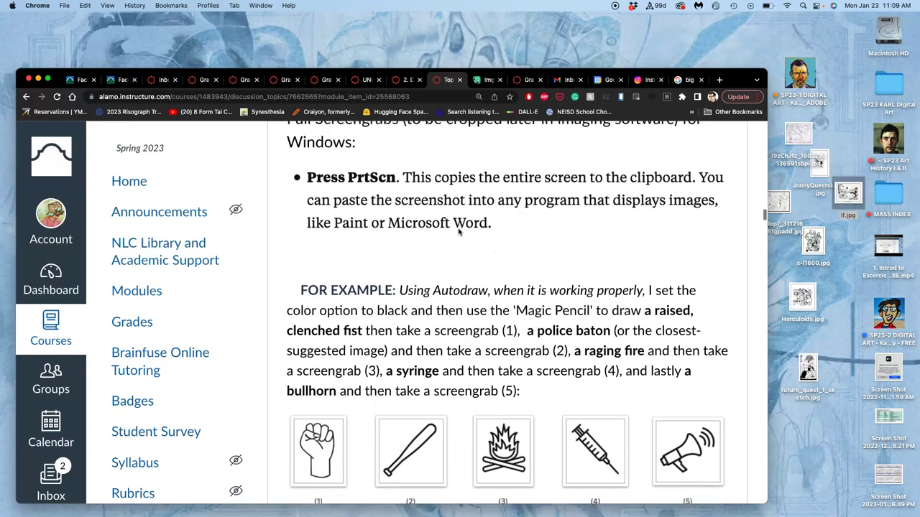
{"action": "scroll", "coordinate": [503, 231], "scroll_direction": "down", "scroll_amount": 2}
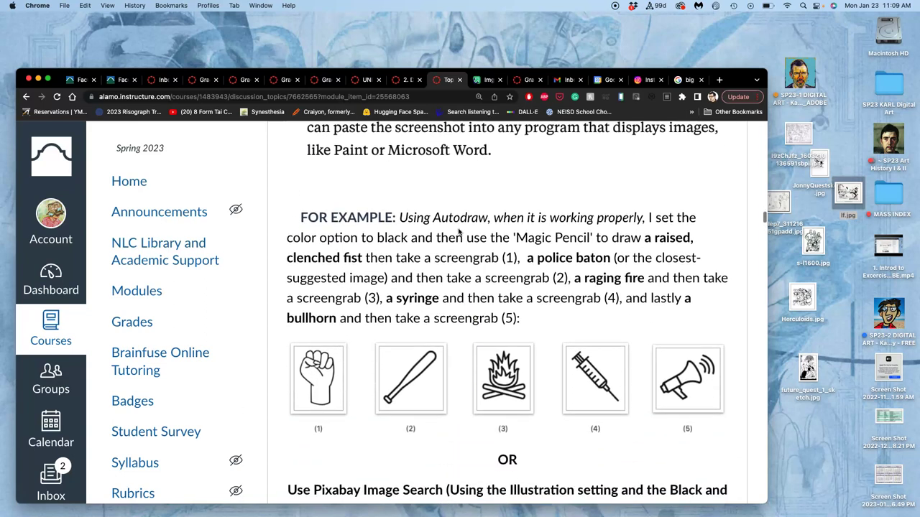
Open pixabay.com in a new tab and search for 'johnny'
{"action": "left_click", "coordinate": [719, 80]}
{"action": "type", "text": "pixab"}
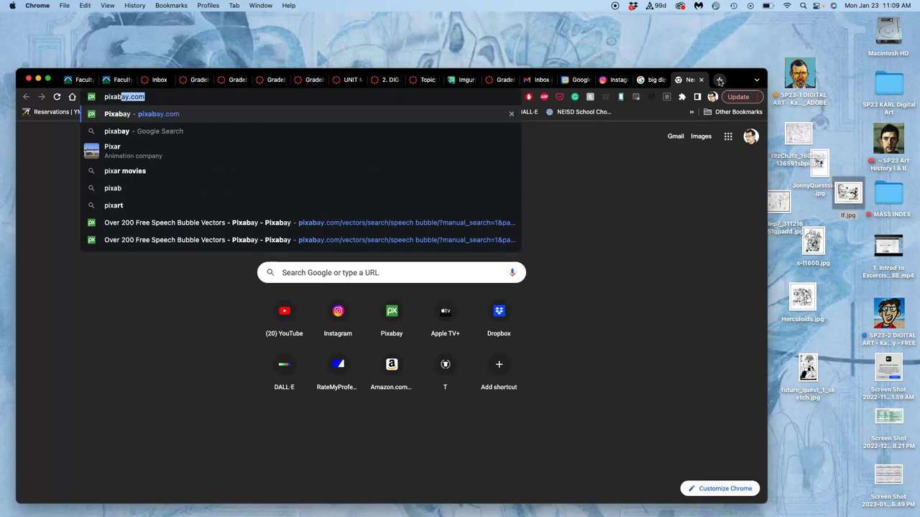
{"action": "type", "text": "ay.com"}
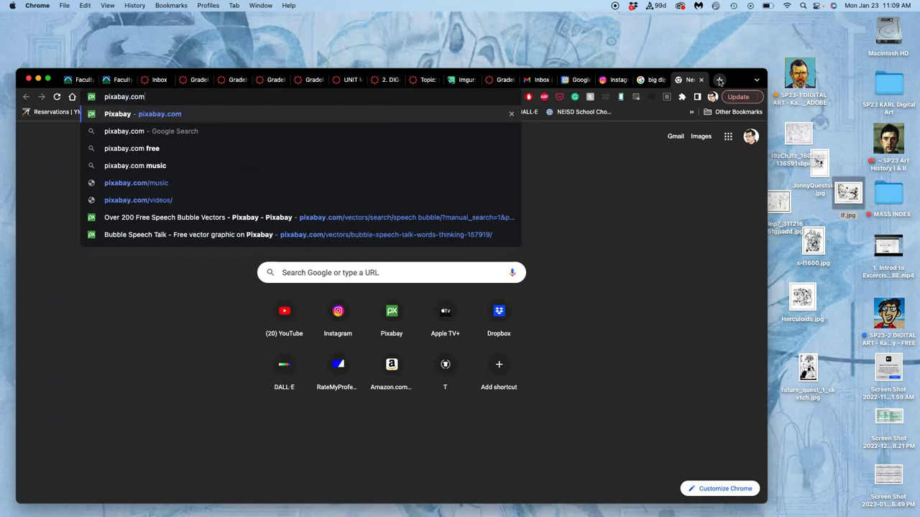
{"action": "key", "text": "Return"}
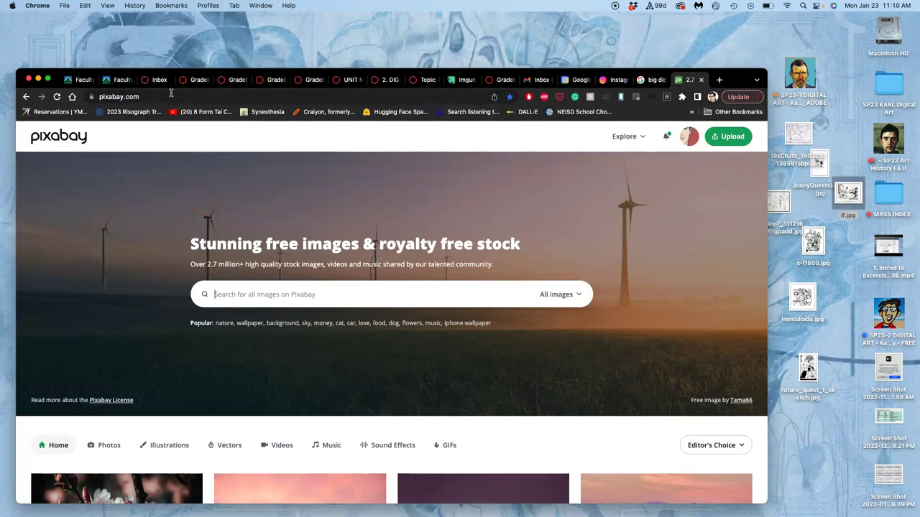
{"action": "mouse_move", "coordinate": [689, 139]}
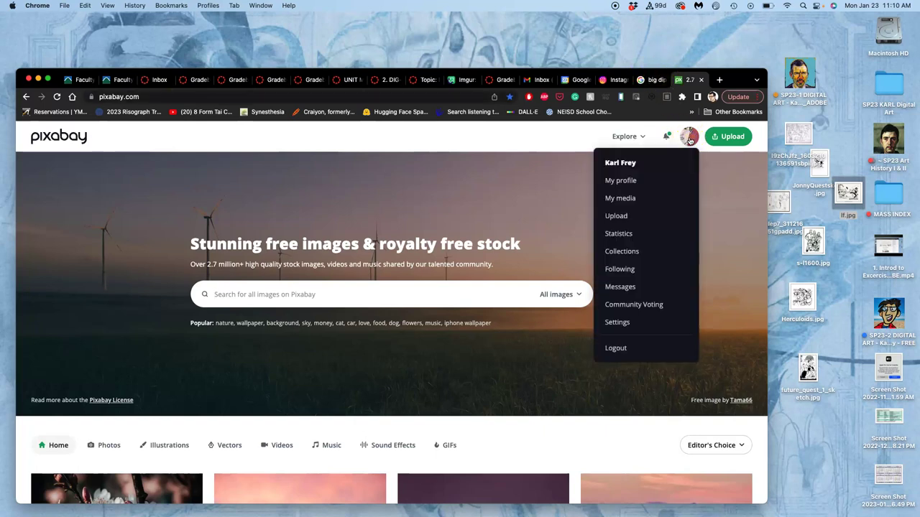
{"action": "left_click", "coordinate": [620, 165]}
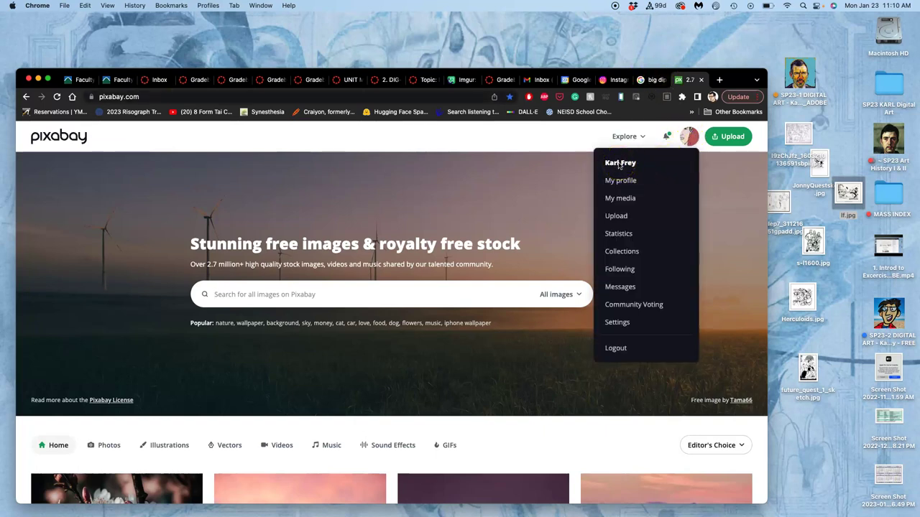
{"action": "left_click", "coordinate": [287, 296]}
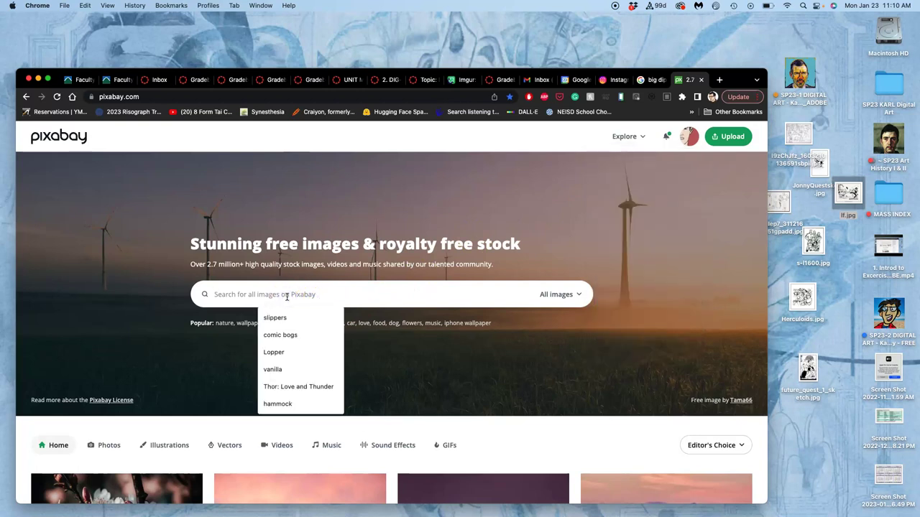
{"action": "type", "text": "johnny quest"}
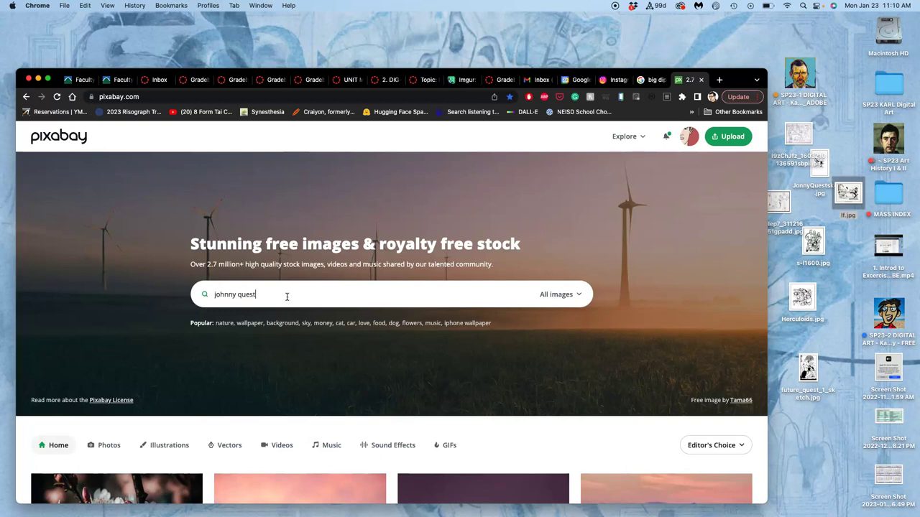
{"action": "key", "text": "Return"}
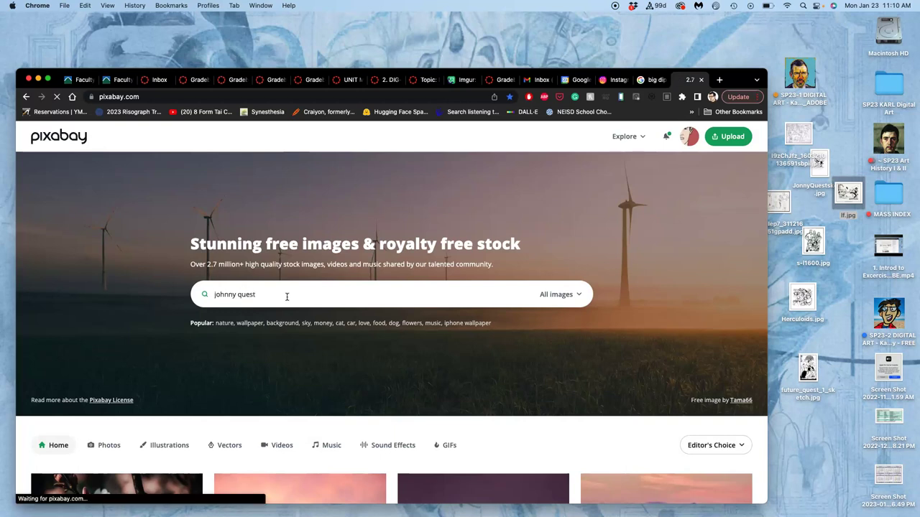
{"action": "left_click", "coordinate": [321, 306]}
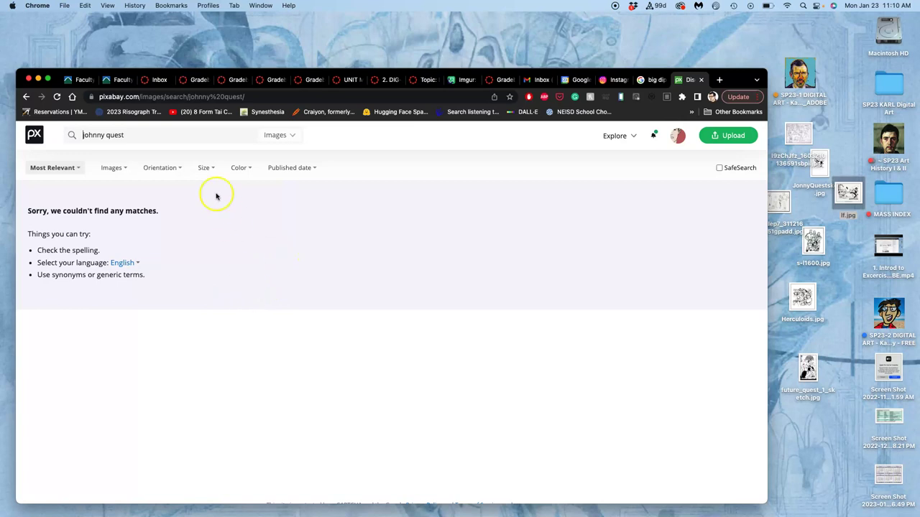
Search Pixabay for 'cartoon line art' and open the Doodles Monsters illustration page
{"action": "left_click_drag", "start_coordinate": [127, 136], "coordinate": [74, 136]}
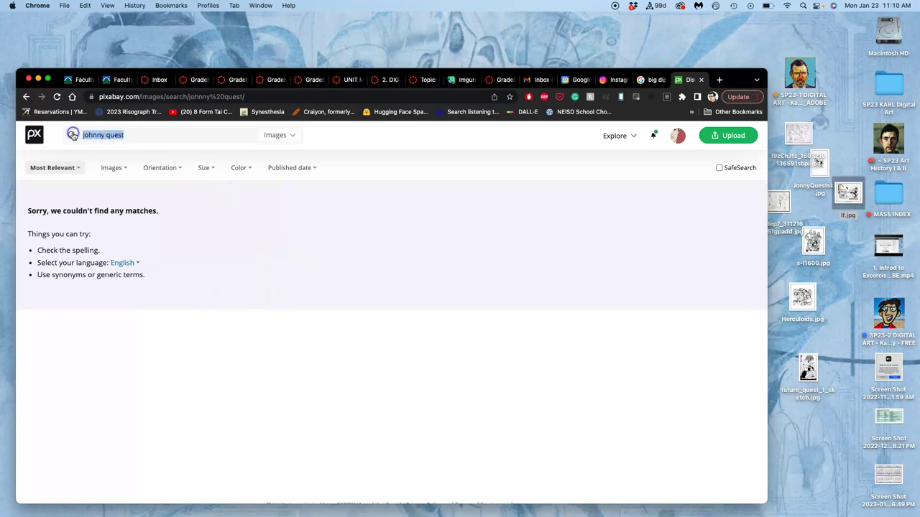
{"action": "type", "text": "cartoon line art"}
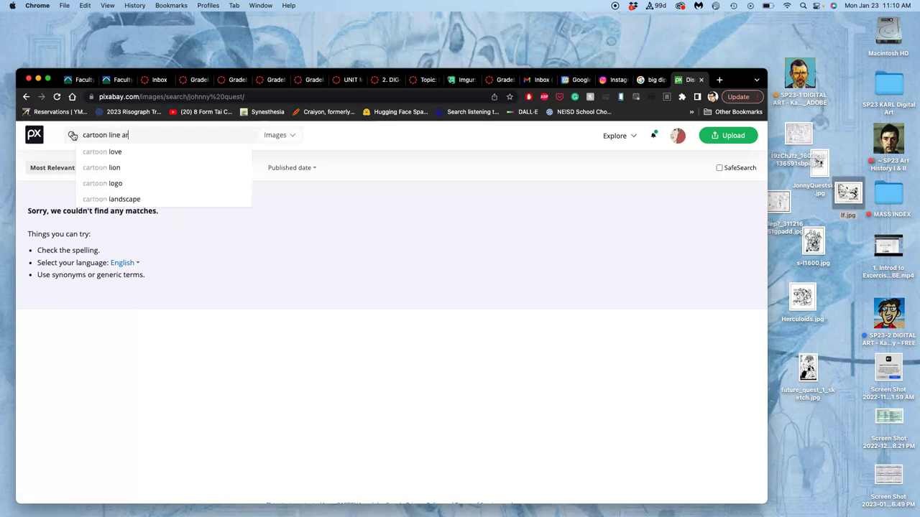
{"action": "key", "text": "Return"}
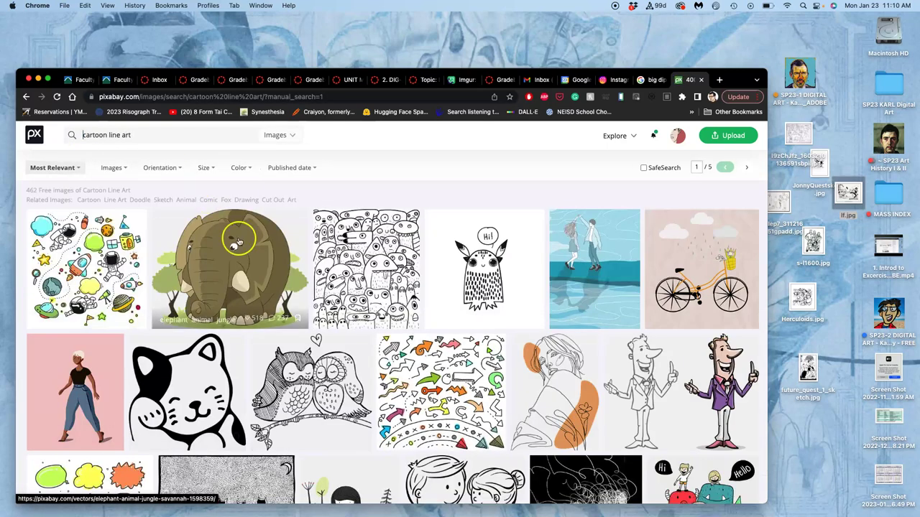
{"action": "scroll", "coordinate": [240, 233], "scroll_direction": "down", "scroll_amount": 5}
{"action": "scroll", "coordinate": [240, 242], "scroll_direction": "down", "scroll_amount": 3}
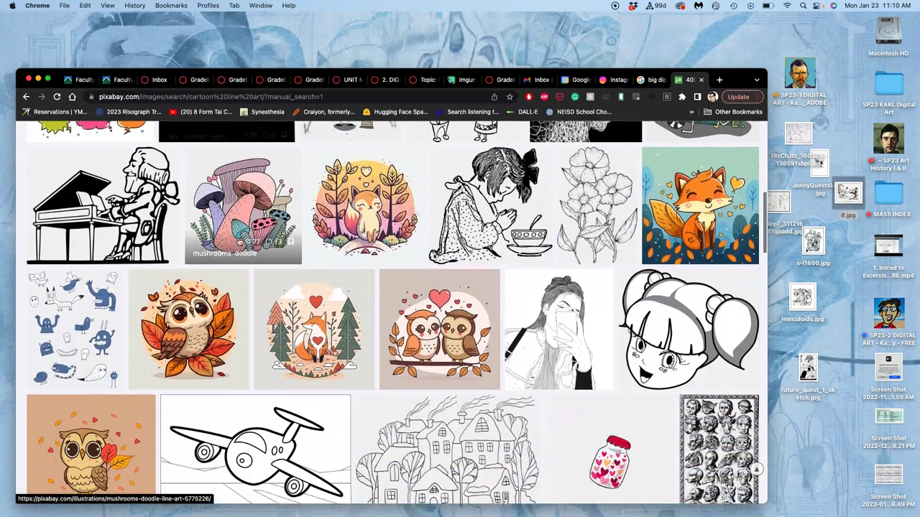
{"action": "scroll", "coordinate": [240, 242], "scroll_direction": "up", "scroll_amount": 7}
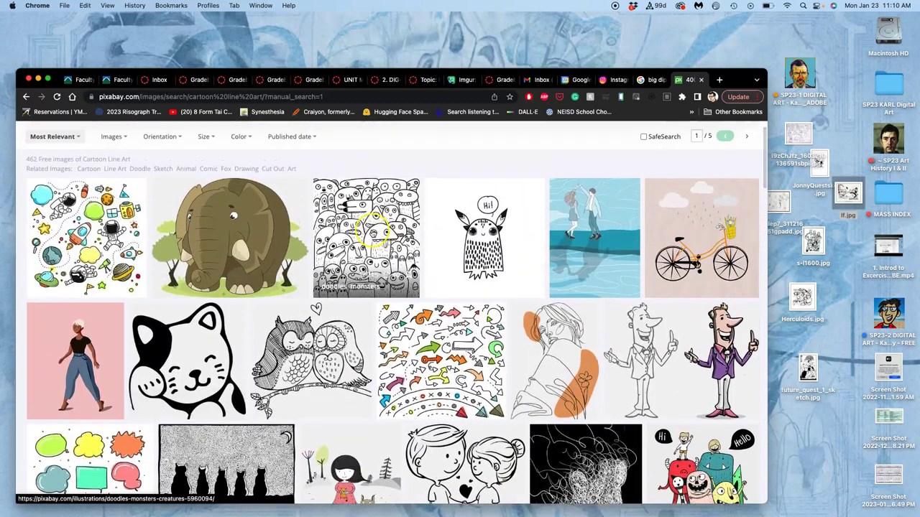
{"action": "left_click", "coordinate": [370, 233]}
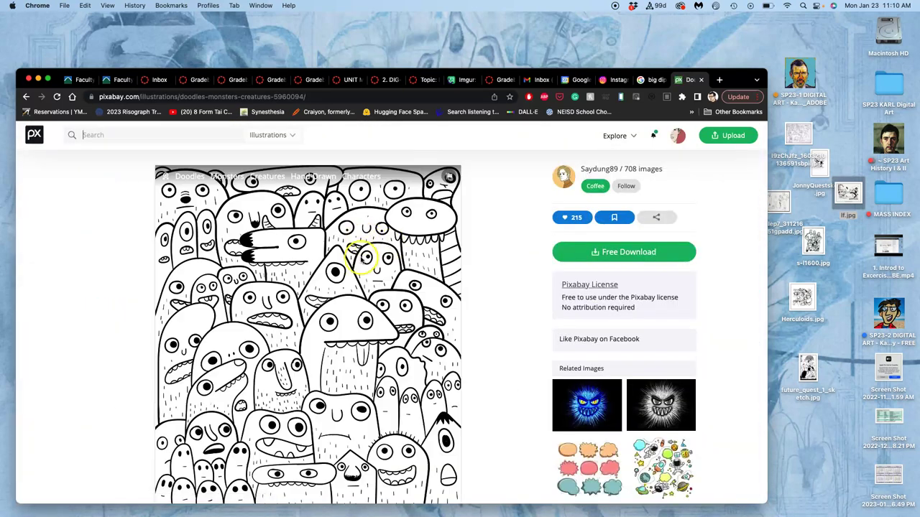
{"action": "scroll", "coordinate": [374, 252], "scroll_direction": "down", "scroll_amount": 2}
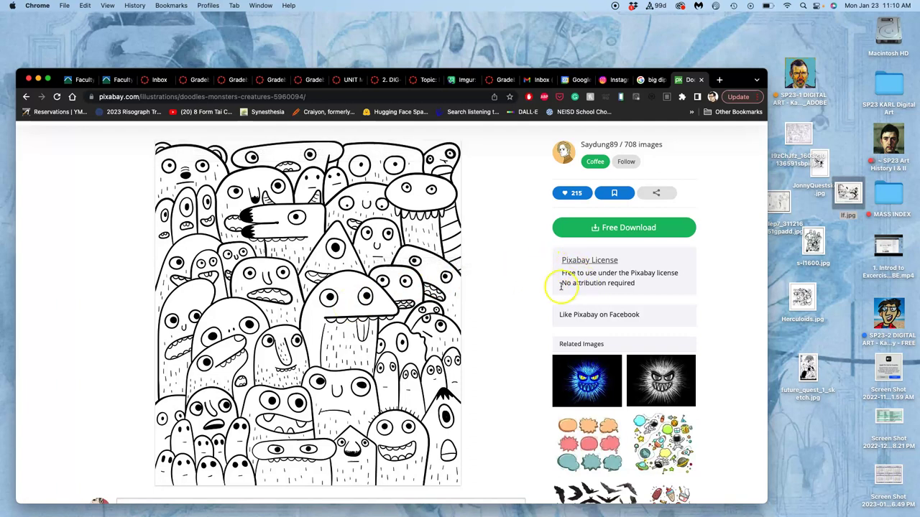
{"action": "left_click", "coordinate": [582, 263]}
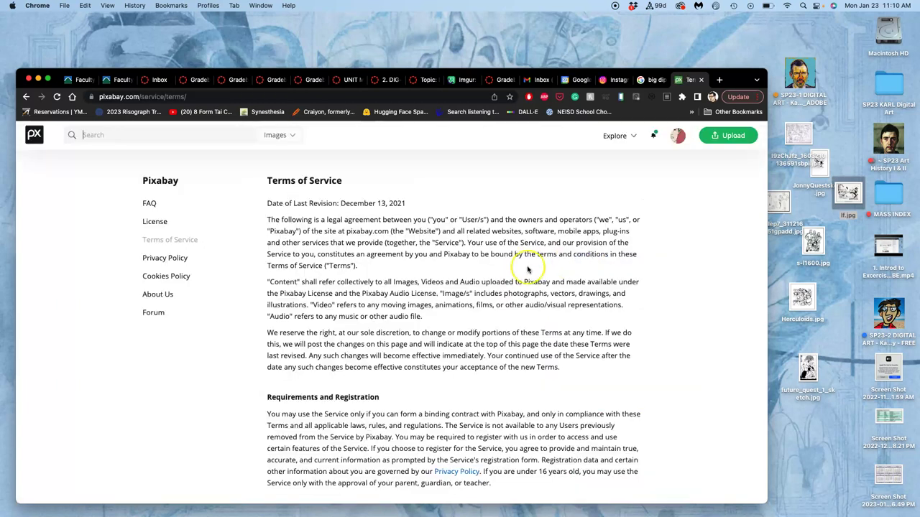
{"action": "scroll", "coordinate": [341, 256], "scroll_direction": "down", "scroll_amount": 10}
{"action": "scroll", "coordinate": [345, 256], "scroll_direction": "down", "scroll_amount": 7}
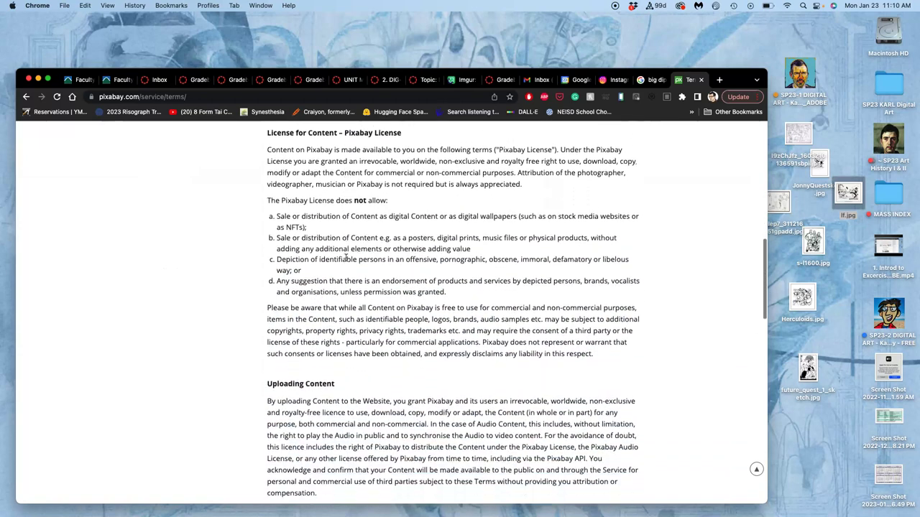
{"action": "scroll", "coordinate": [346, 257], "scroll_direction": "up", "scroll_amount": 20}
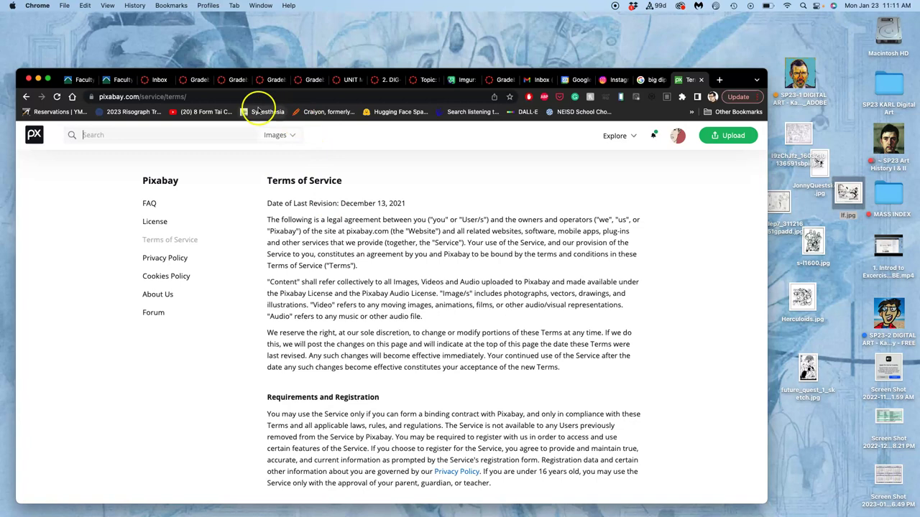
Return to the cartoon line art results and limit the image type to Vector graphics
{"action": "left_click", "coordinate": [36, 99]}
{"action": "left_click", "coordinate": [26, 101]}
{"action": "scroll", "coordinate": [273, 364], "scroll_direction": "down", "scroll_amount": 5}
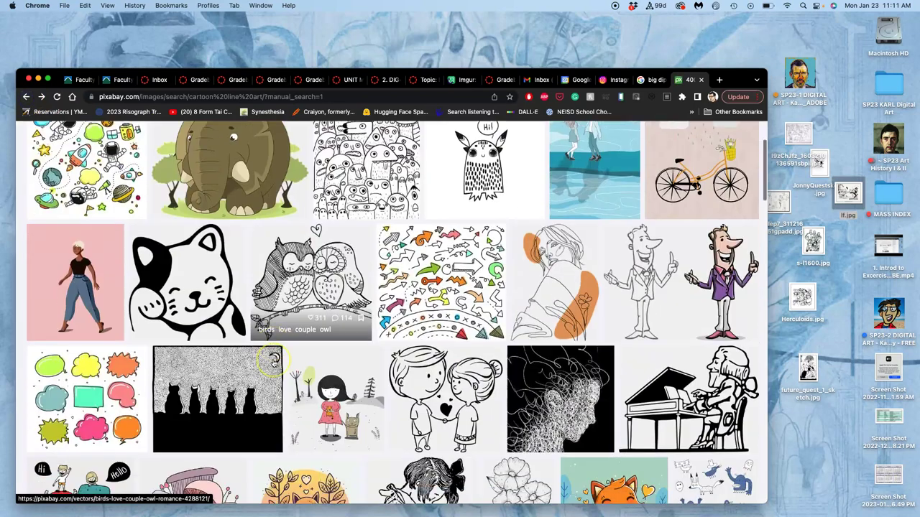
{"action": "scroll", "coordinate": [273, 365], "scroll_direction": "down", "scroll_amount": 1}
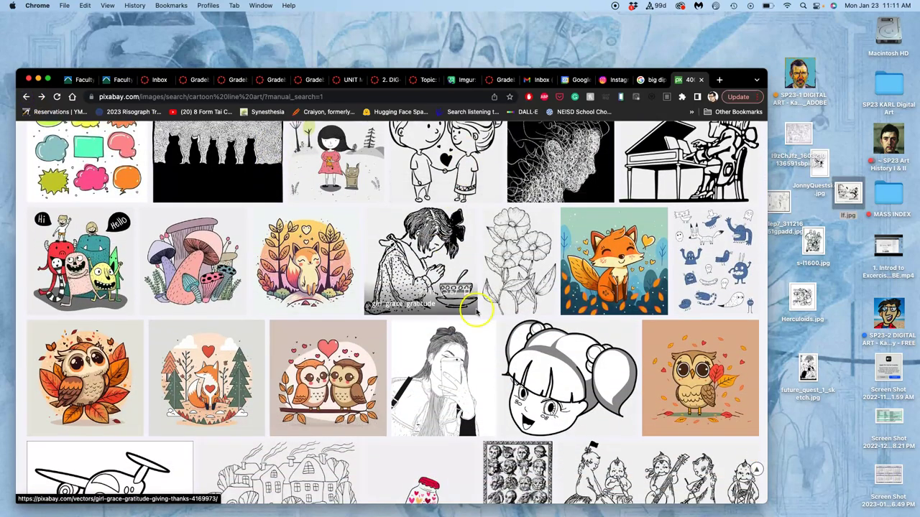
{"action": "scroll", "coordinate": [478, 323], "scroll_direction": "down", "scroll_amount": 2}
{"action": "scroll", "coordinate": [485, 347], "scroll_direction": "up", "scroll_amount": 8}
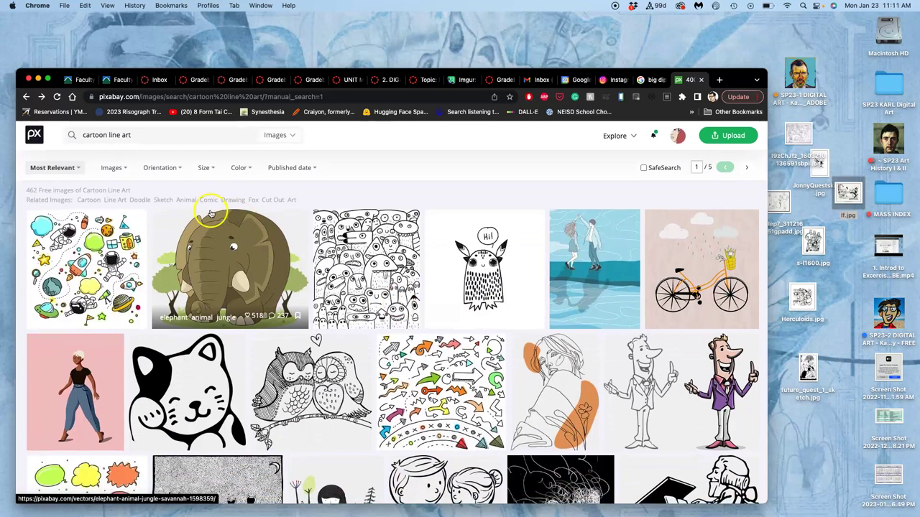
{"action": "left_click", "coordinate": [112, 167]}
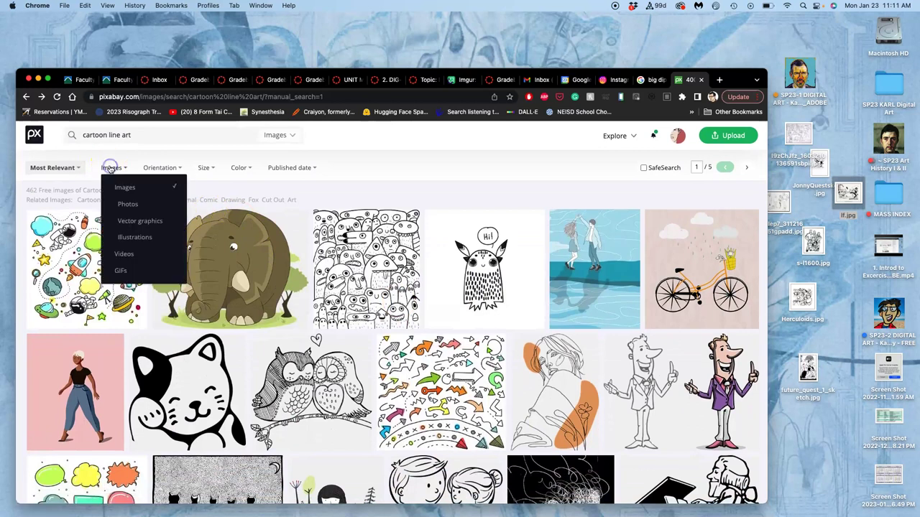
{"action": "left_click", "coordinate": [129, 225]}
Filter colours to black and white and open the Couple Love Line Art vector page
{"action": "left_click", "coordinate": [234, 168]}
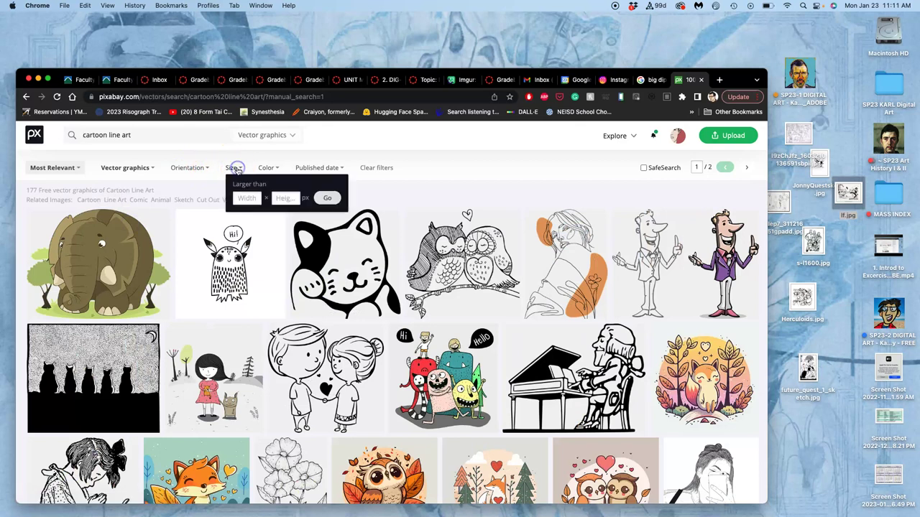
{"action": "left_click", "coordinate": [267, 169]}
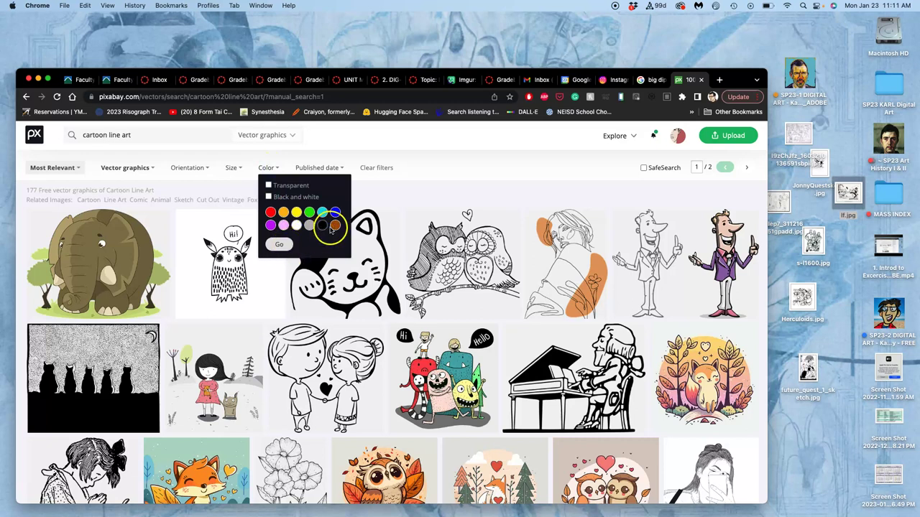
{"action": "left_click", "coordinate": [268, 197]}
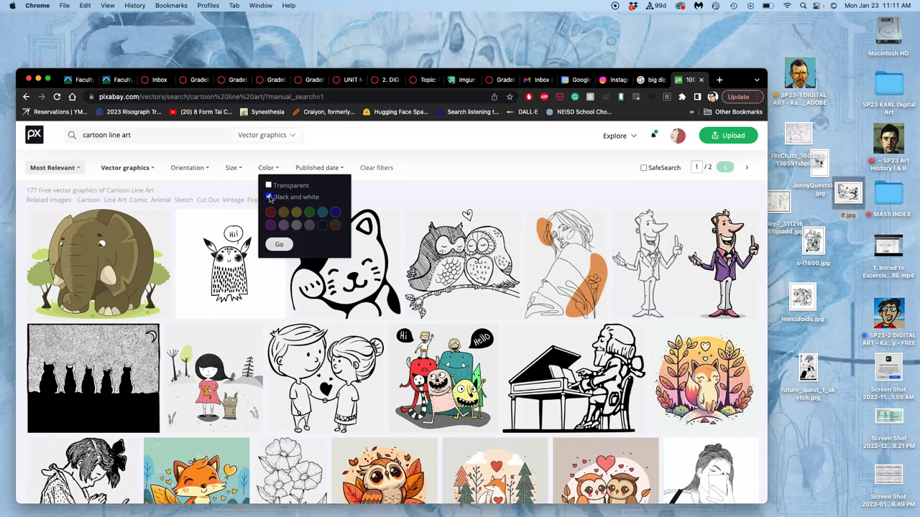
{"action": "left_click", "coordinate": [278, 244]}
{"action": "left_click", "coordinate": [358, 372]}
{"action": "scroll", "coordinate": [358, 372], "scroll_direction": "down", "scroll_amount": 5}
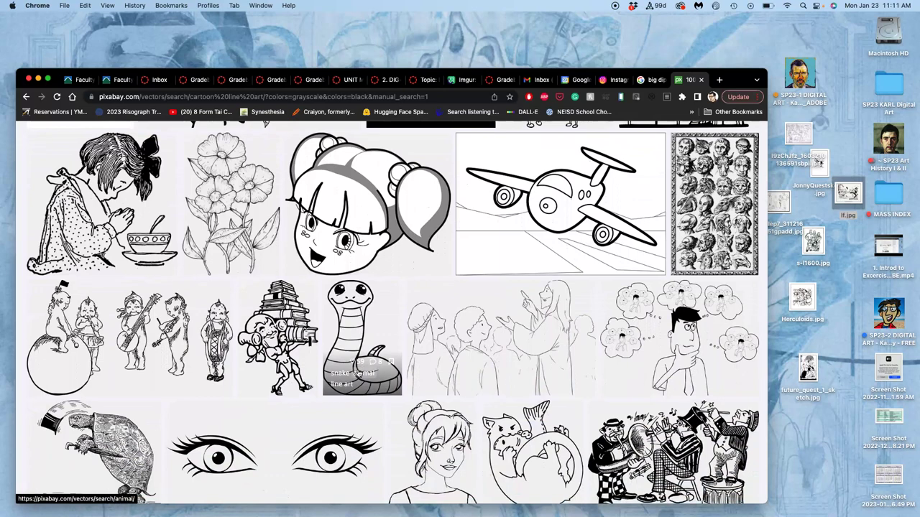
{"action": "scroll", "coordinate": [358, 372], "scroll_direction": "down", "scroll_amount": 2}
{"action": "scroll", "coordinate": [358, 372], "scroll_direction": "up", "scroll_amount": 5}
{"action": "scroll", "coordinate": [358, 373], "scroll_direction": "up", "scroll_amount": 3}
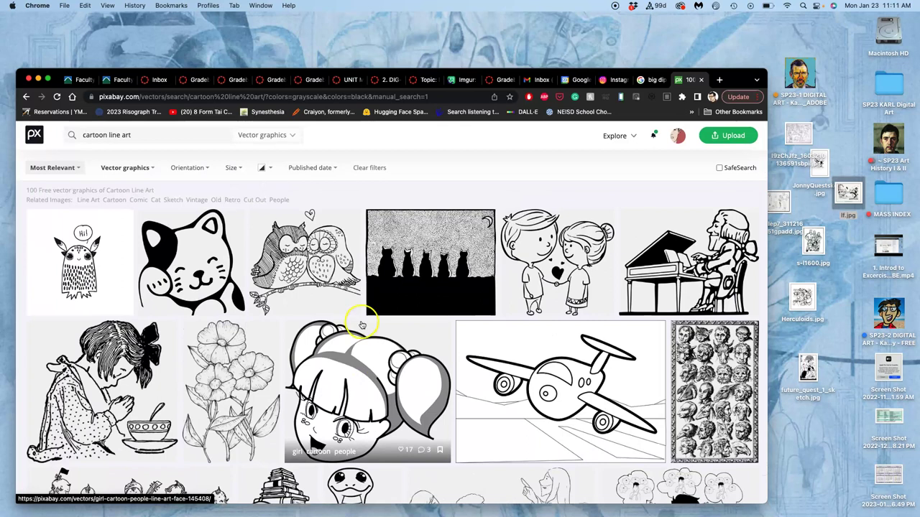
{"action": "left_click", "coordinate": [548, 260]}
Show the couple line art's download sizes, keep the 1920×1805 PNG chosen, and review the image details
{"action": "left_click", "coordinate": [605, 253]}
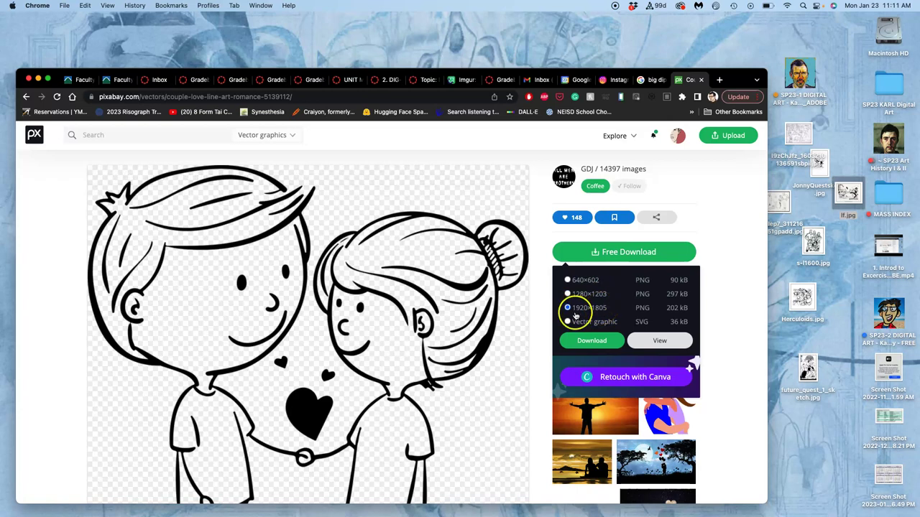
{"action": "scroll", "coordinate": [422, 334], "scroll_direction": "down", "scroll_amount": 3}
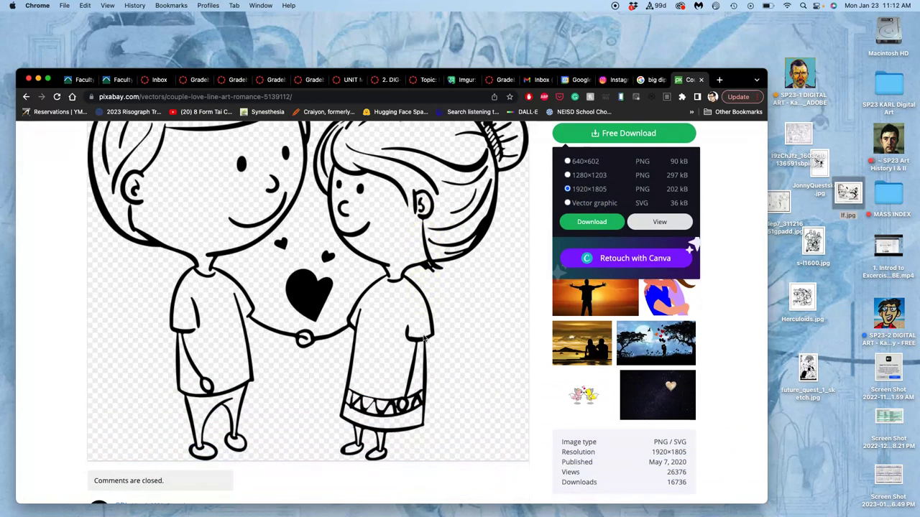
{"action": "scroll", "coordinate": [388, 294], "scroll_direction": "up", "scroll_amount": 3}
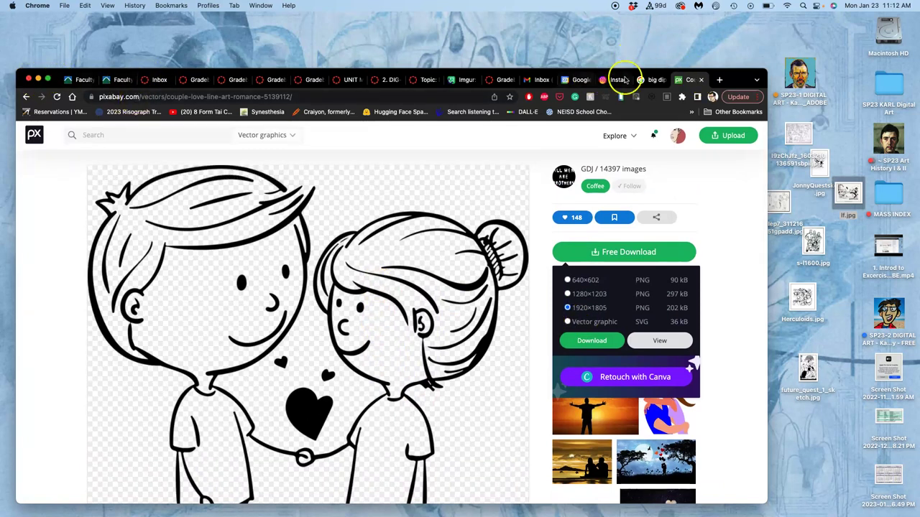
Close the Pixabay tab, hide Chrome, and launch Photoshop from the Dock
{"action": "left_click", "coordinate": [702, 80]}
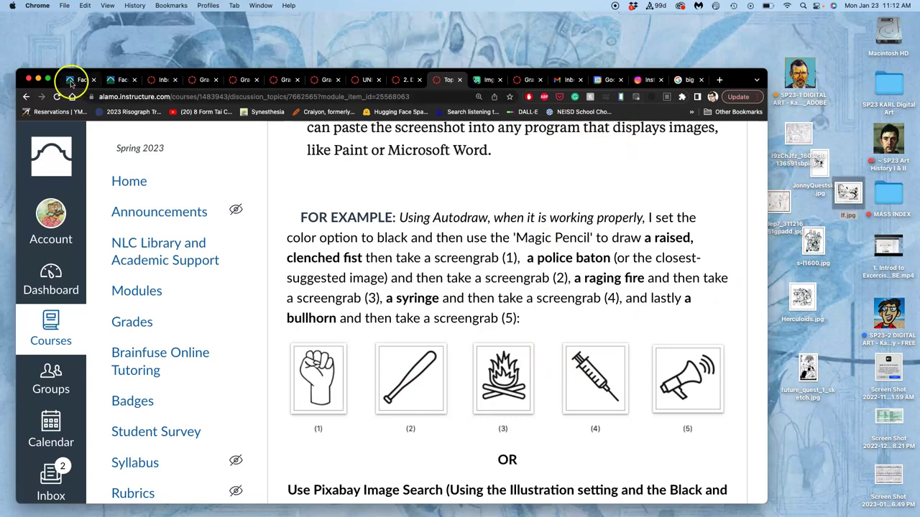
{"action": "left_click", "coordinate": [39, 79]}
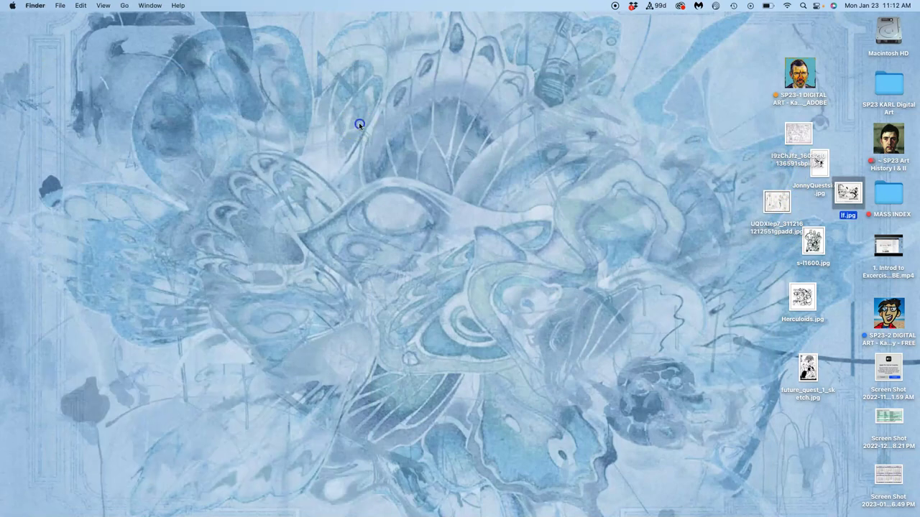
{"action": "mouse_move", "coordinate": [12, 217]}
{"action": "left_click", "coordinate": [11, 176]}
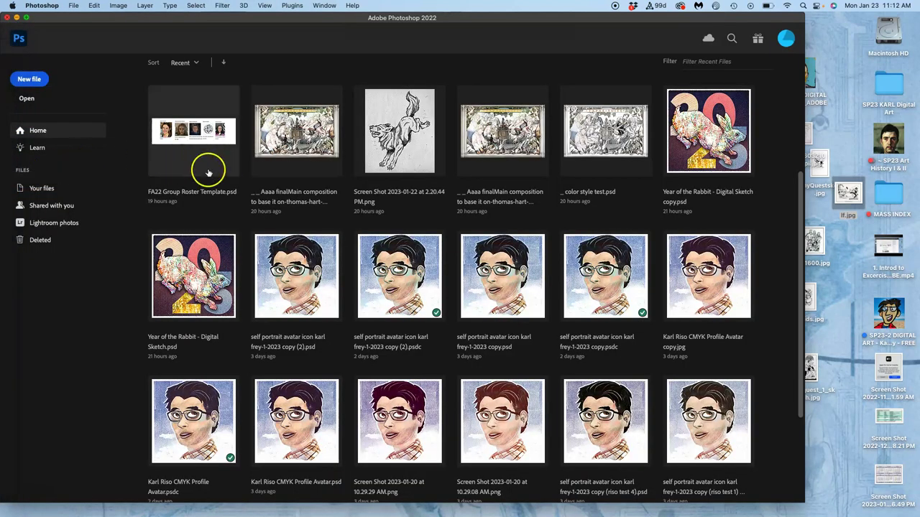
Begin a new document with the 8 x 10 in @ 350 ppi preset
{"action": "left_click", "coordinate": [30, 79]}
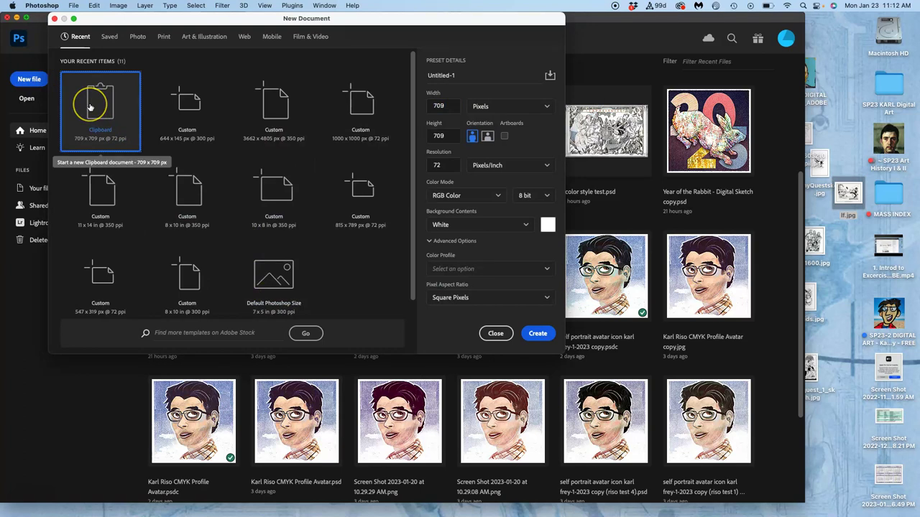
{"action": "left_click", "coordinate": [195, 195]}
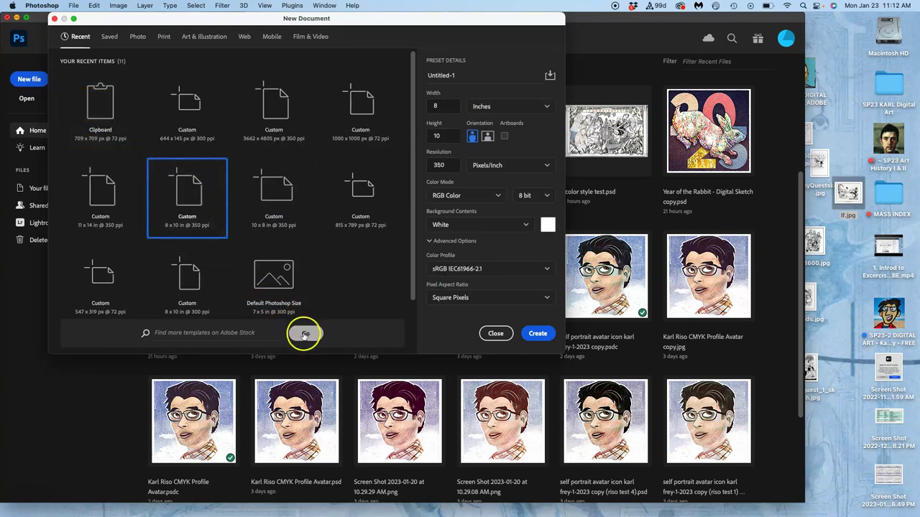
{"action": "key", "text": "super+Tab"}
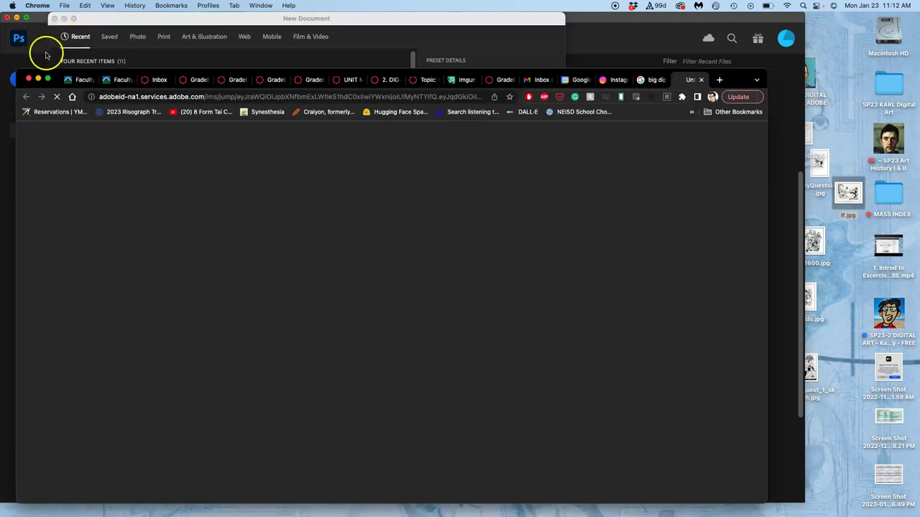
Check the signed-in account on Adobe Stock, then return to Photoshop's 8 × 10 in, 350 ppi New Document dialog
{"action": "mouse_move", "coordinate": [10, 180]}
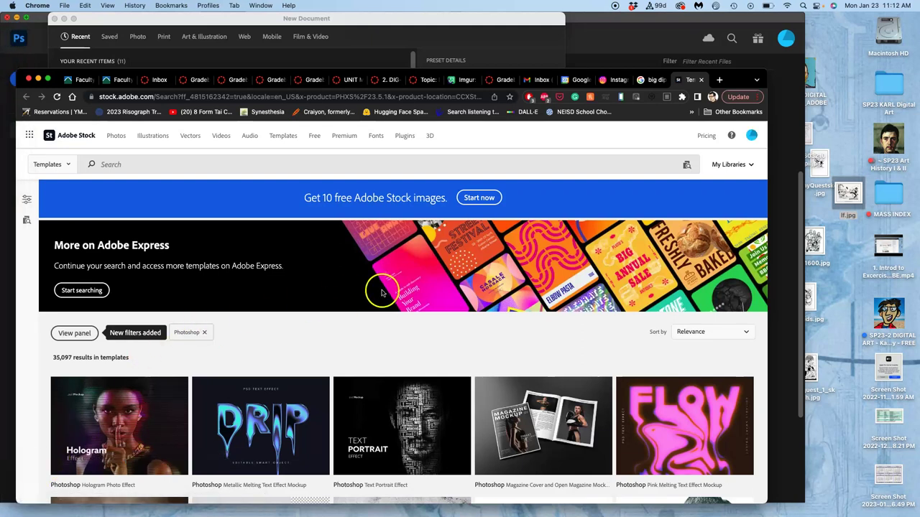
{"action": "left_click", "coordinate": [751, 136]}
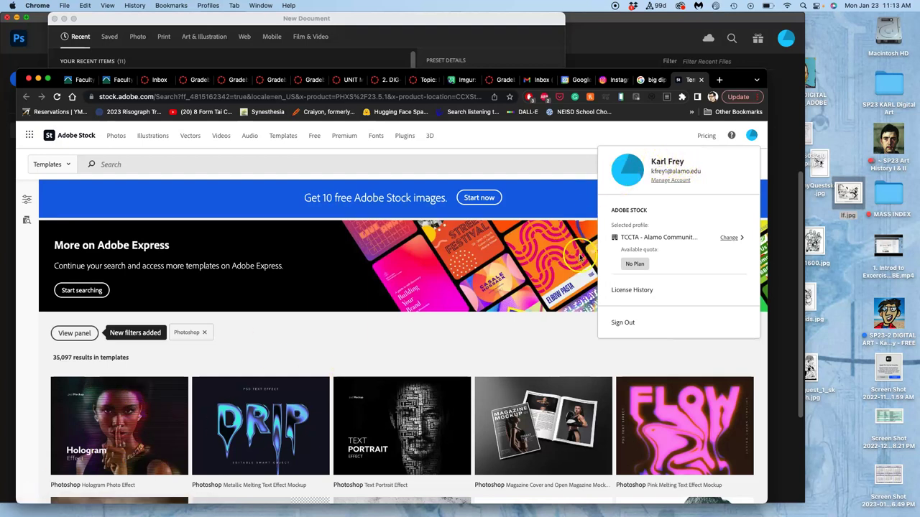
{"action": "mouse_move", "coordinate": [2, 323]}
{"action": "left_click", "coordinate": [676, 42]}
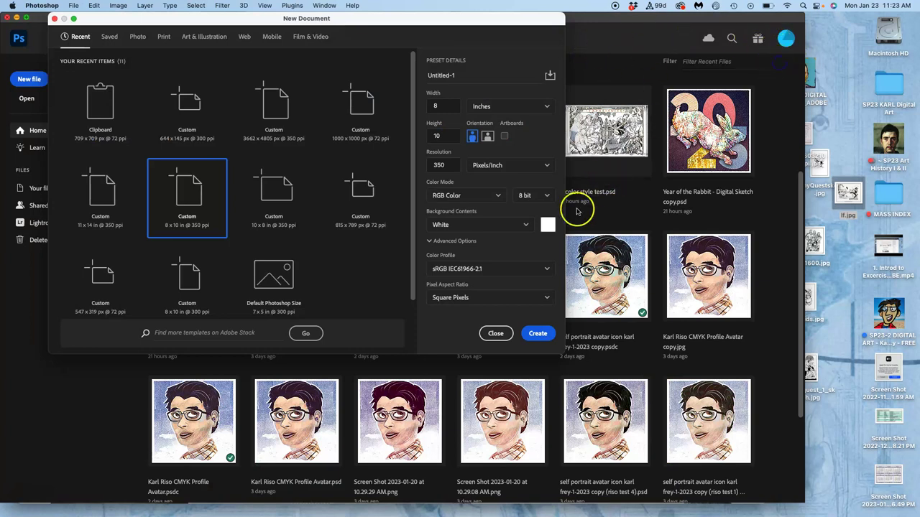
Cancel the New Document dialog, view and close the Adobe Account page, and return to Photoshop
{"action": "left_click", "coordinate": [496, 333]}
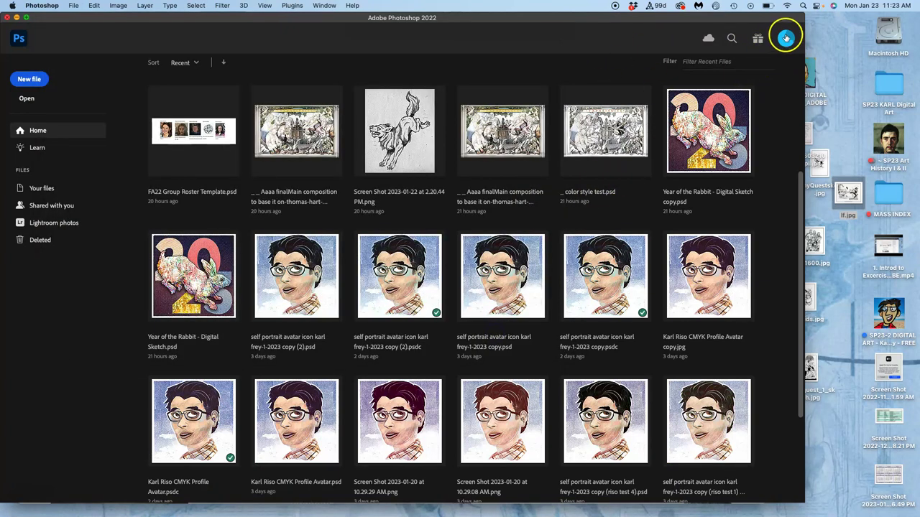
{"action": "left_click", "coordinate": [786, 39]}
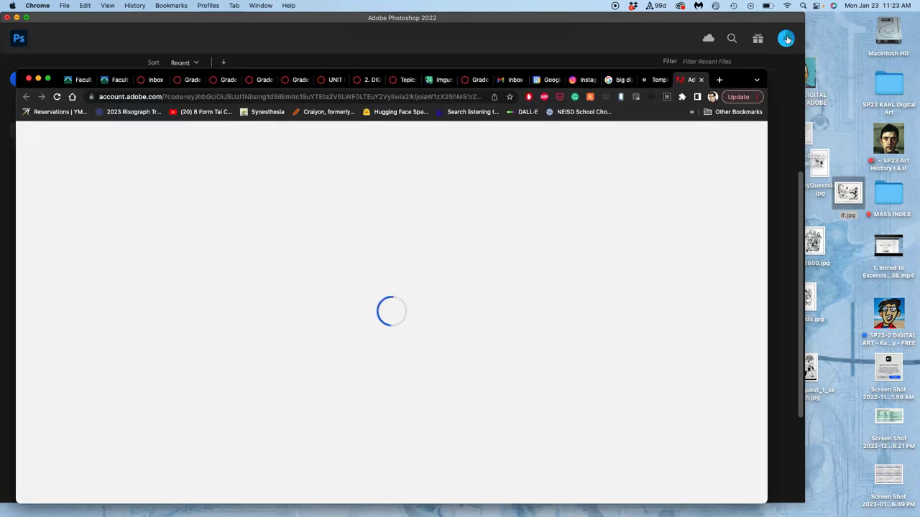
{"action": "left_click", "coordinate": [786, 39]}
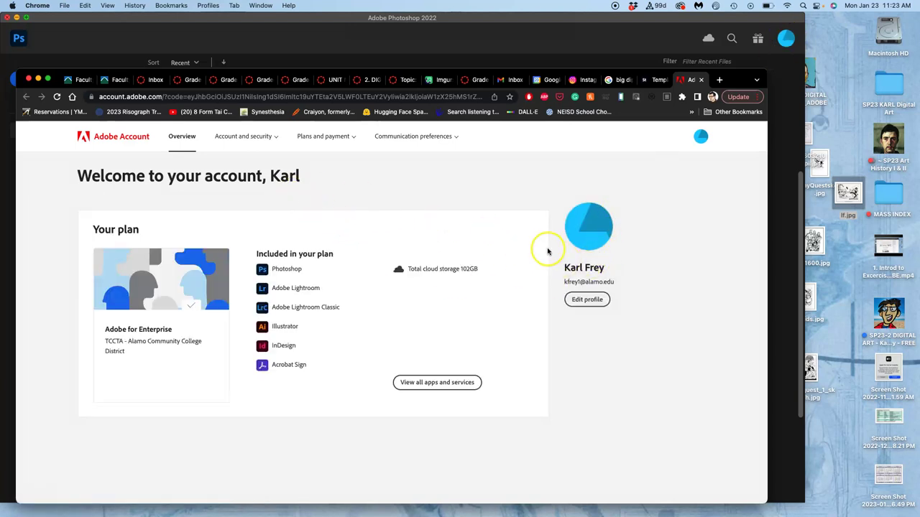
{"action": "left_click", "coordinate": [786, 39]}
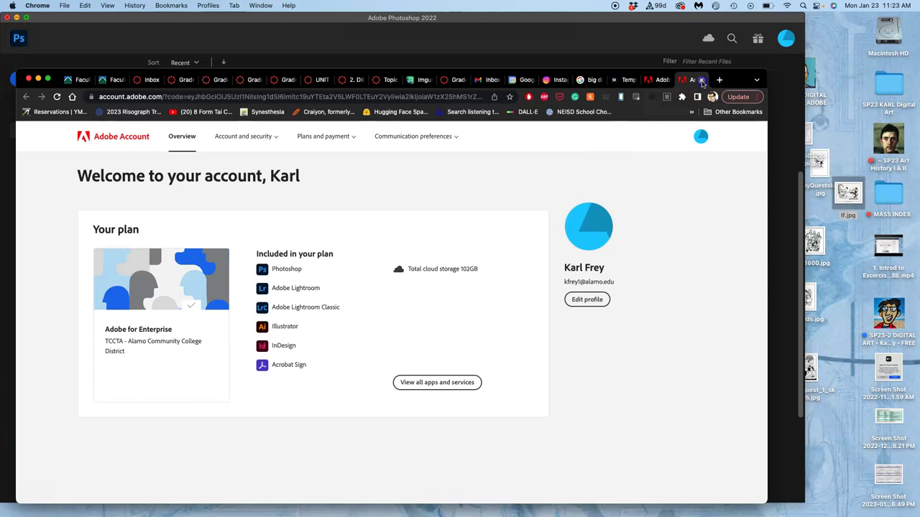
{"action": "left_click", "coordinate": [702, 82]}
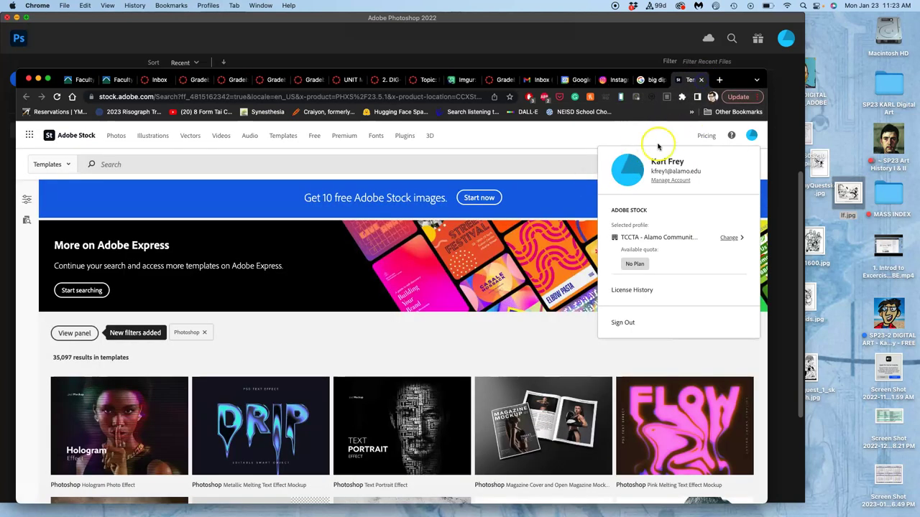
{"action": "left_click", "coordinate": [717, 21]}
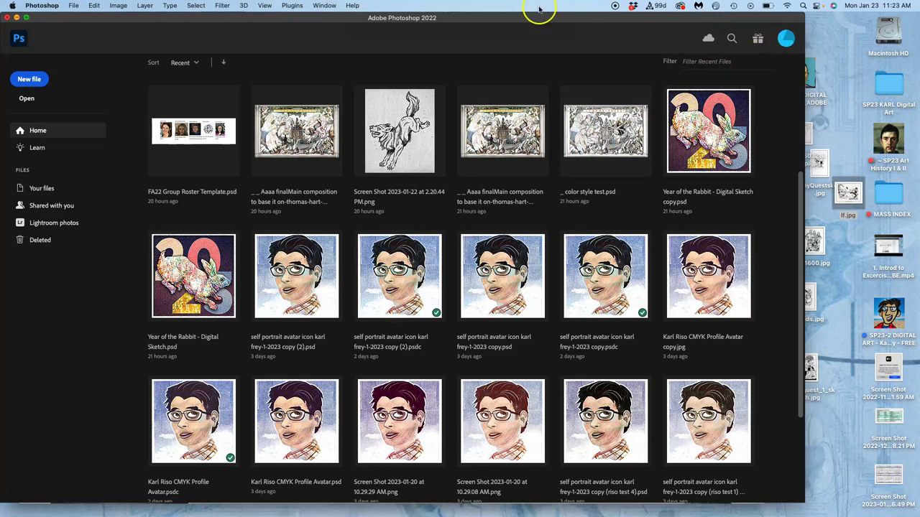
{"action": "left_click", "coordinate": [355, 5]}
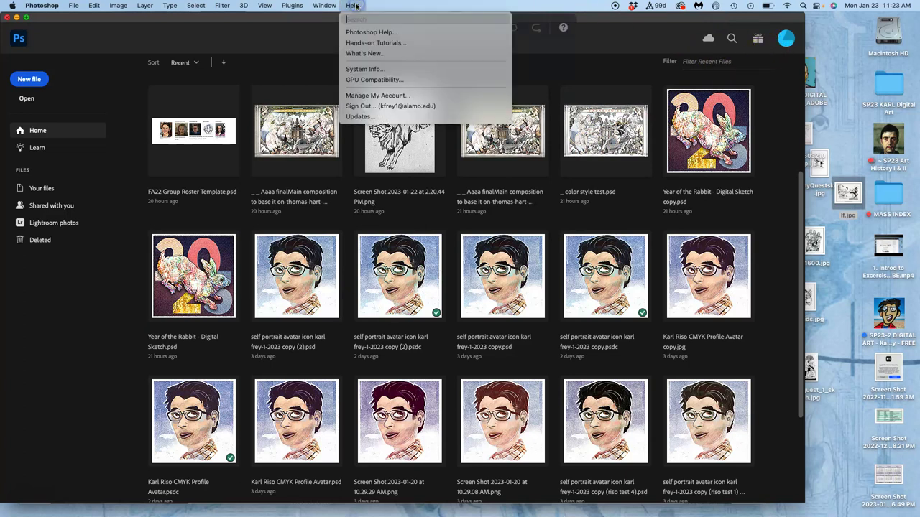
{"action": "left_click", "coordinate": [406, 106]}
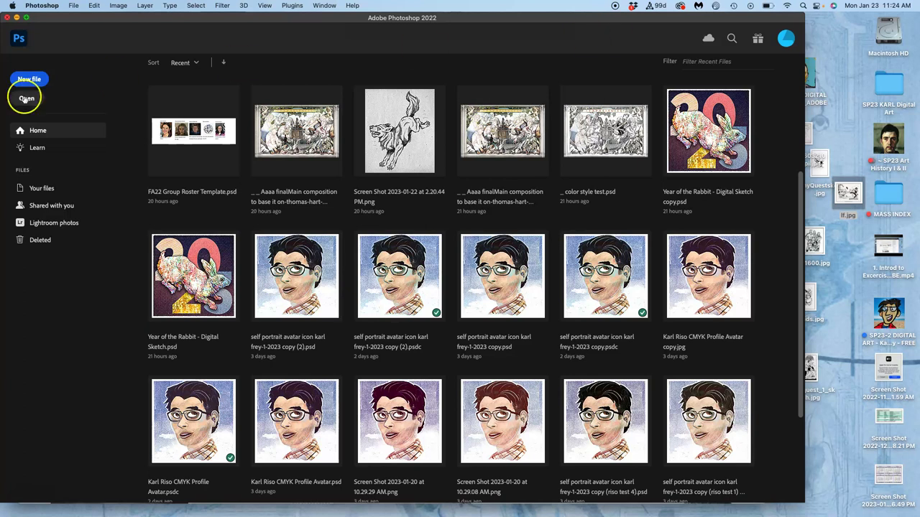
{"action": "mouse_move", "coordinate": [4, 153]}
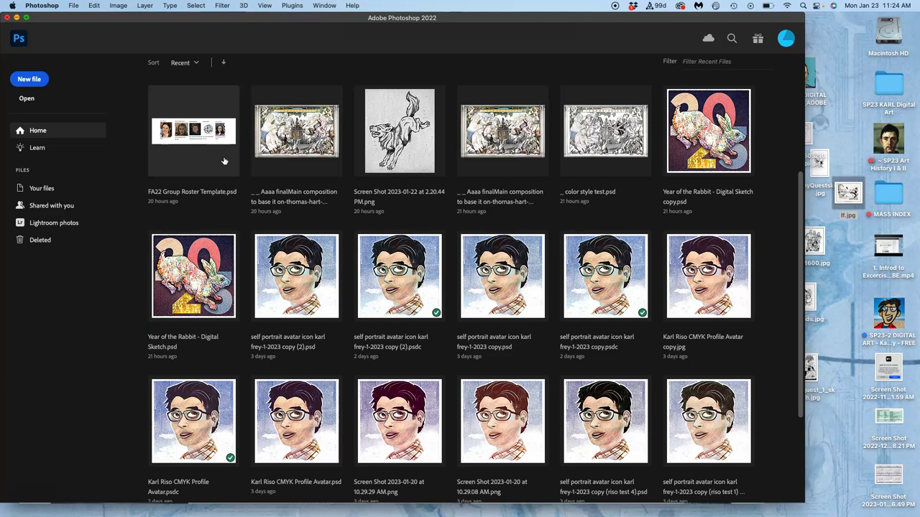
{"action": "scroll", "coordinate": [357, 169], "scroll_direction": "up", "scroll_amount": 5}
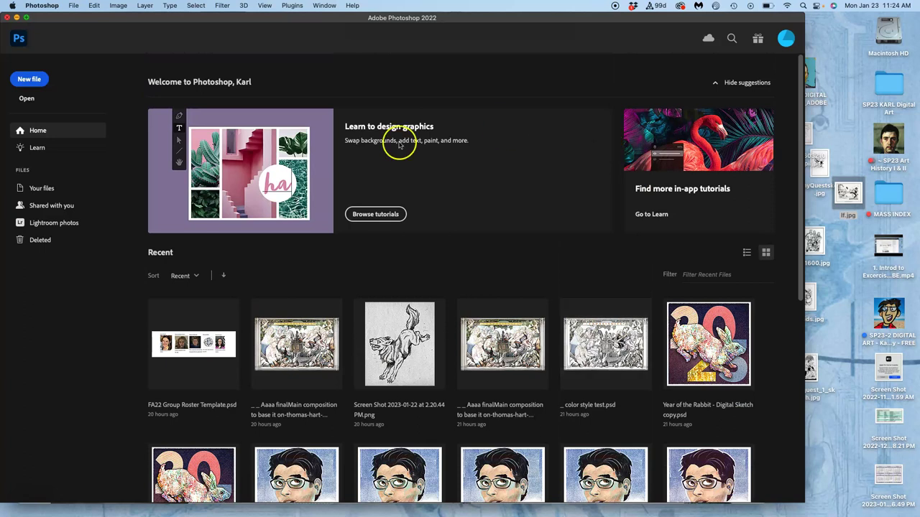
{"action": "scroll", "coordinate": [513, 369], "scroll_direction": "down", "scroll_amount": 5}
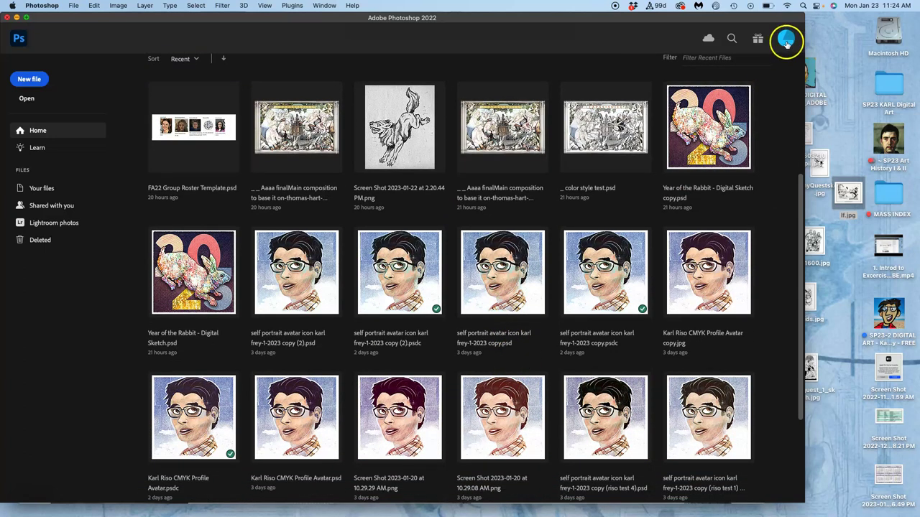
{"action": "left_click", "coordinate": [352, 5]}
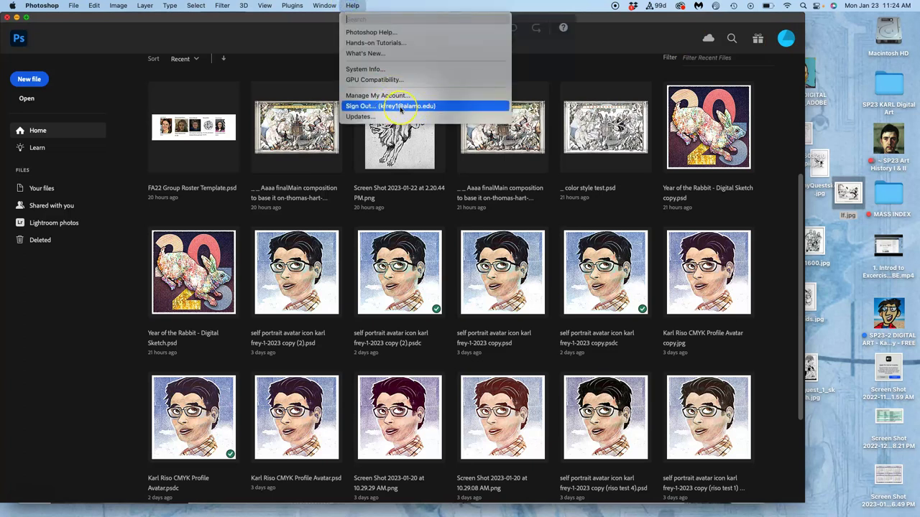
{"action": "left_click", "coordinate": [128, 223]}
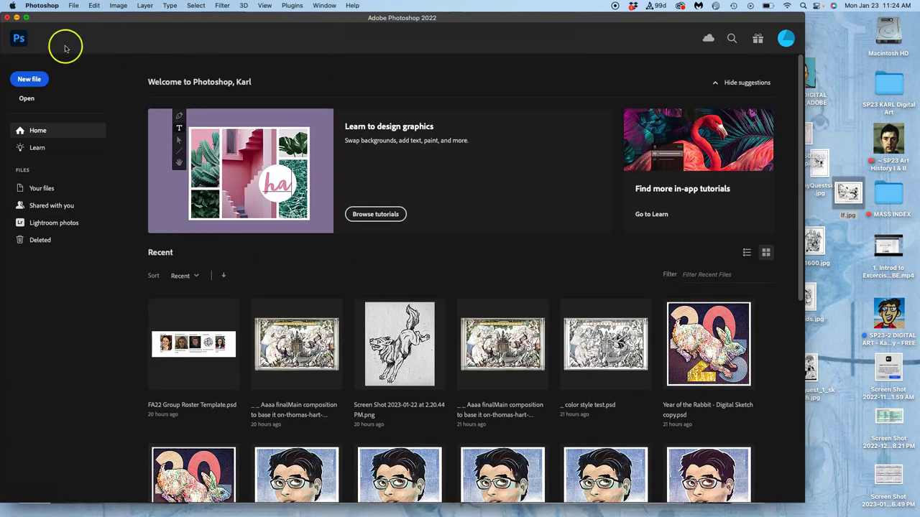
Create a blank 8 × 10 in document at 350 ppi from the preset, keeping Inches as the unit
{"action": "left_click", "coordinate": [35, 81]}
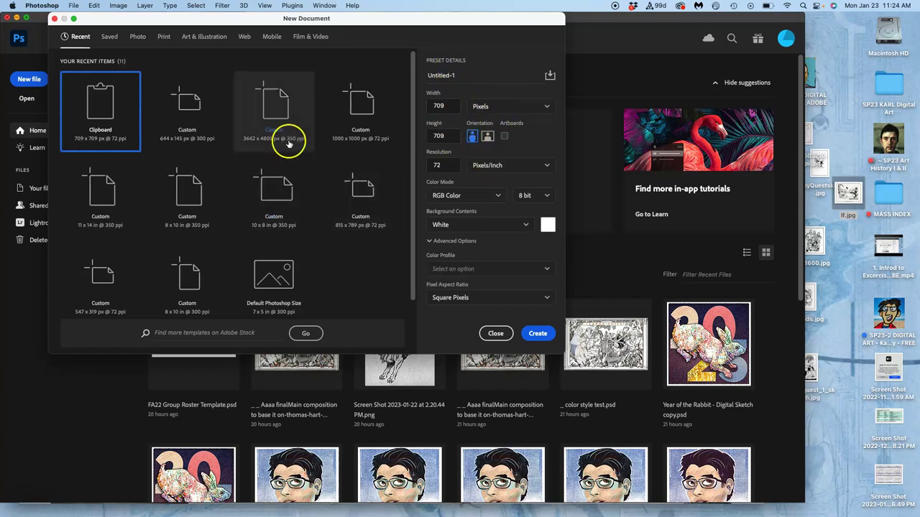
{"action": "left_click", "coordinate": [194, 209]}
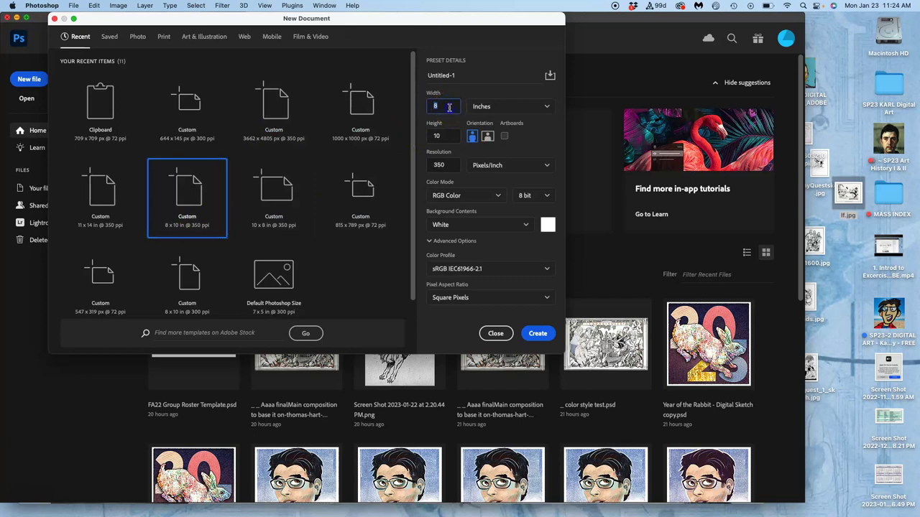
{"action": "double_click", "coordinate": [448, 107]}
{"action": "left_click", "coordinate": [493, 106]}
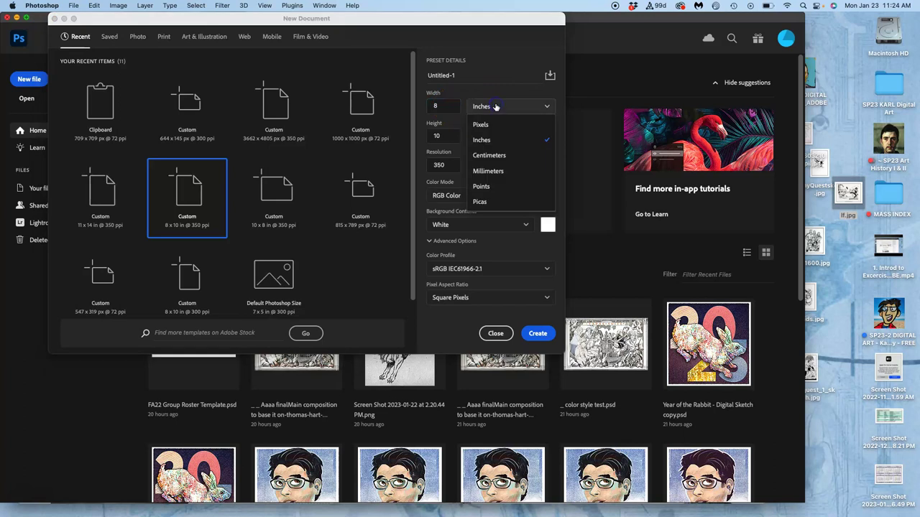
{"action": "left_click", "coordinate": [490, 140]}
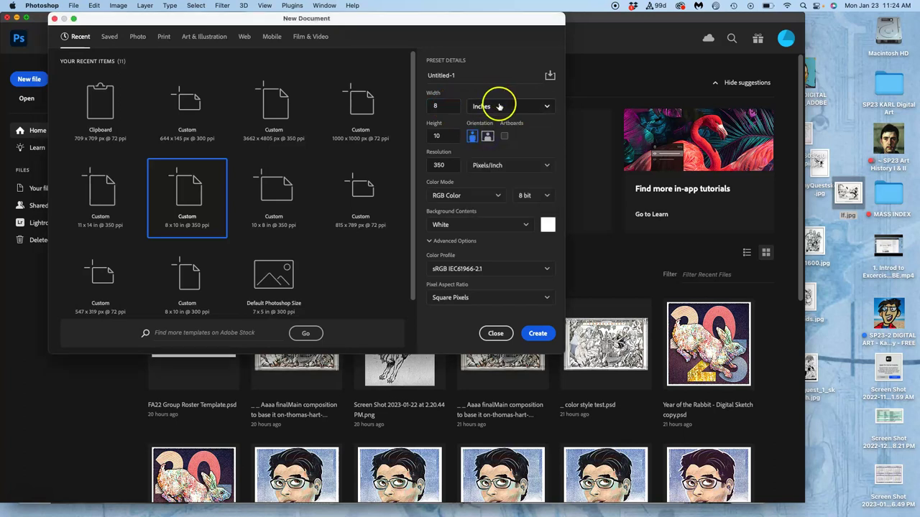
{"action": "left_click", "coordinate": [452, 106]}
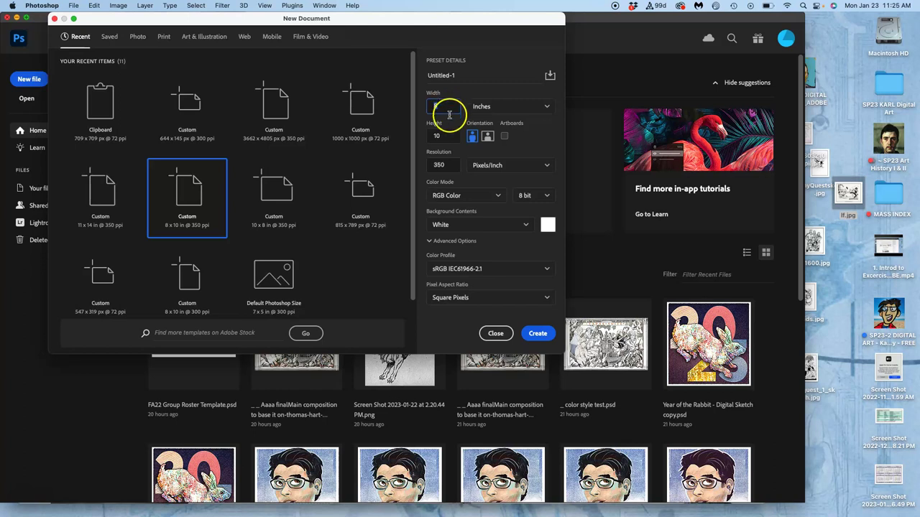
{"action": "left_click", "coordinate": [448, 166]}
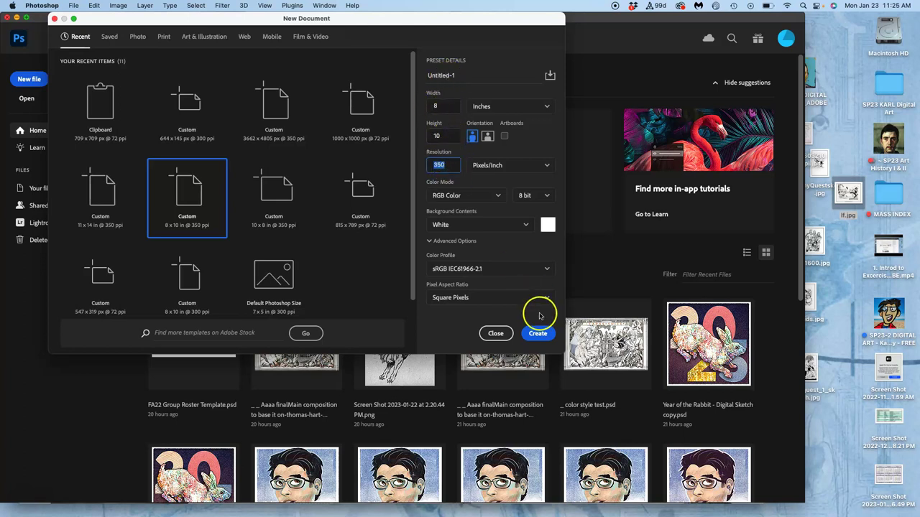
{"action": "left_click", "coordinate": [537, 335]}
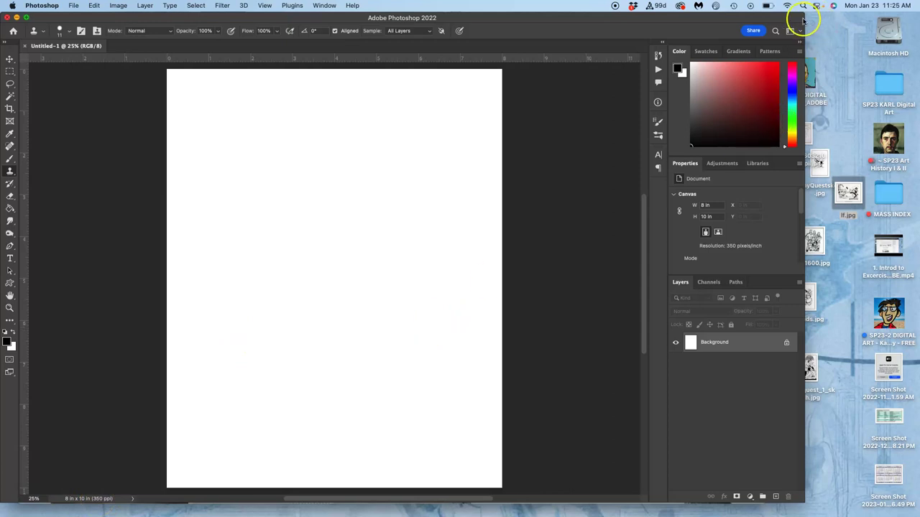
Narrow the Photoshop window to expose the desktop image files, checking them with Show Desktop
{"action": "left_click", "coordinate": [806, 20]}
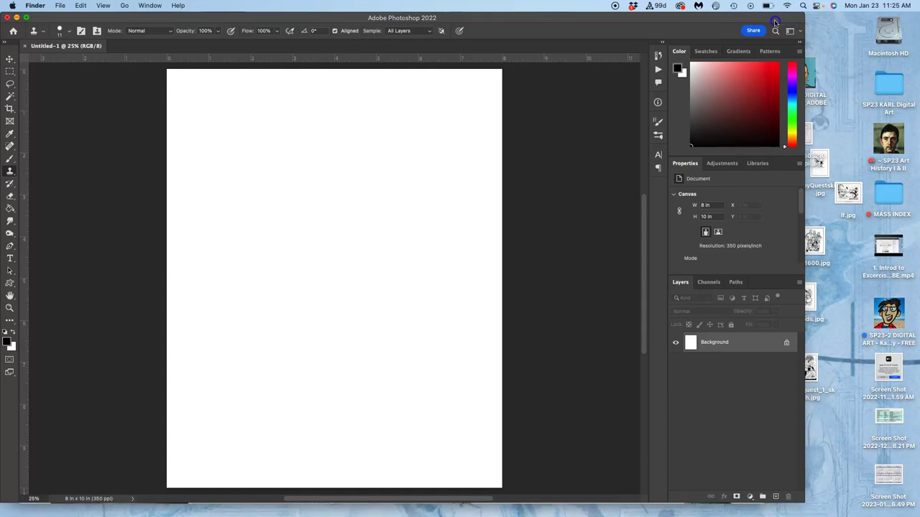
{"action": "left_click", "coordinate": [766, 22]}
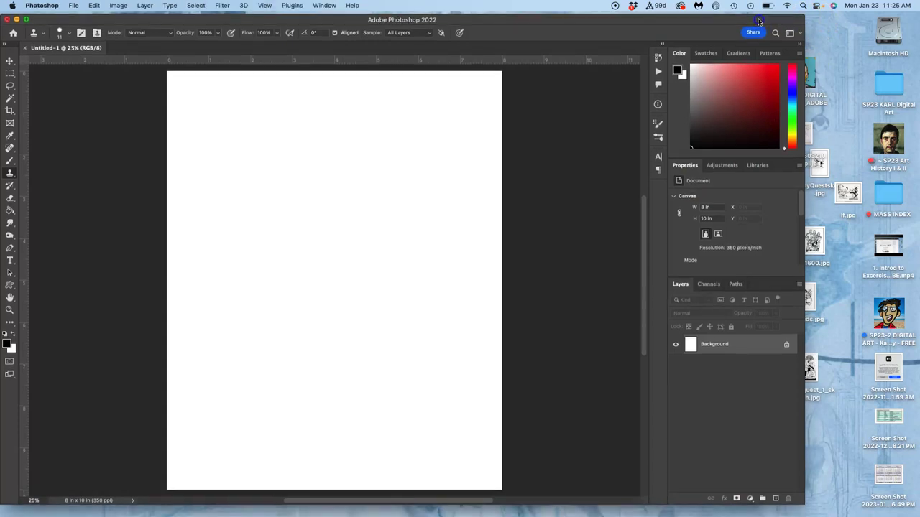
{"action": "left_click_drag", "start_coordinate": [805, 18], "coordinate": [788, 19]}
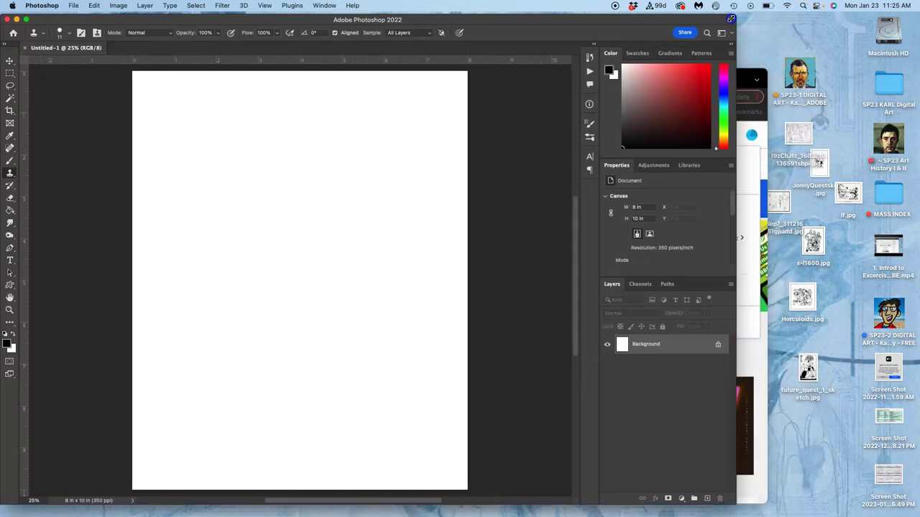
{"action": "left_click_drag", "start_coordinate": [727, 19], "coordinate": [737, 18]}
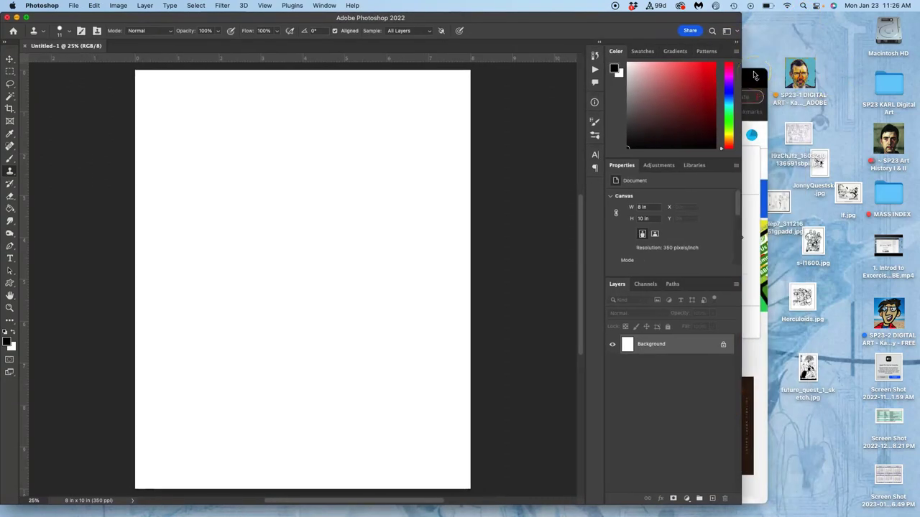
{"action": "key", "text": "F11"}
{"action": "key", "text": "F11"}
{"action": "key", "text": "F11"}
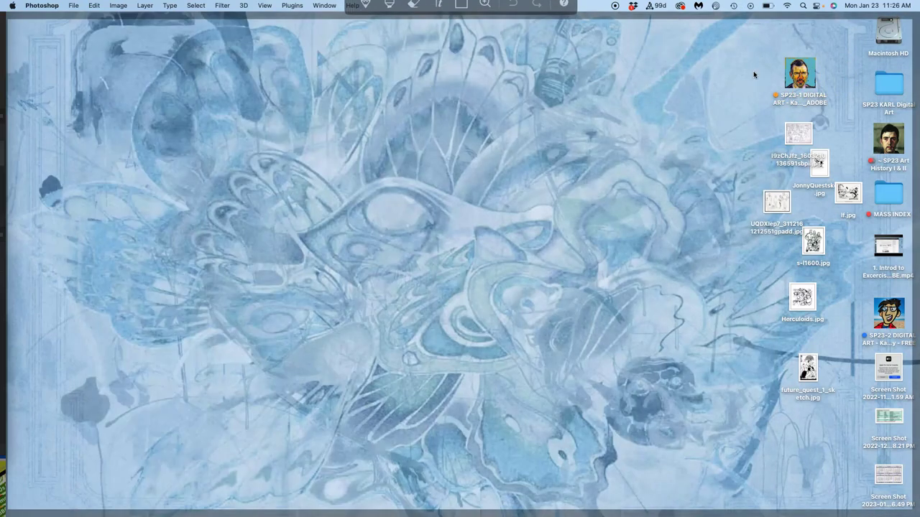
{"action": "key", "text": "F11"}
{"action": "key", "text": "F11"}
{"action": "key", "text": "F11"}
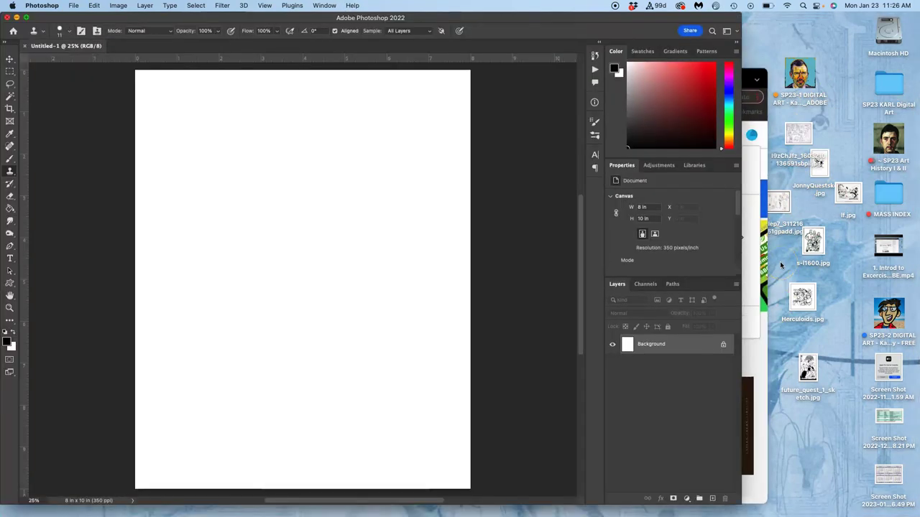
Close Chrome's Adobe Stock and big dipper search tabs, then minimize the browser
{"action": "left_click", "coordinate": [758, 173]}
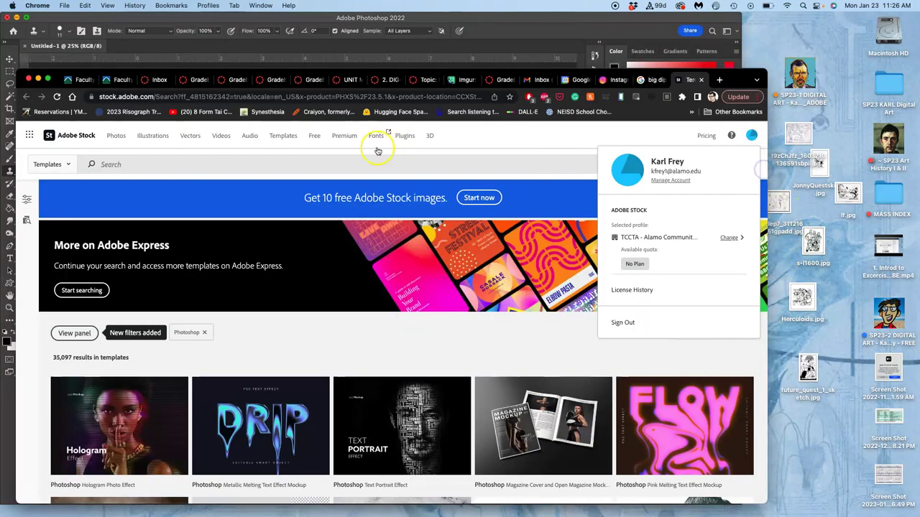
{"action": "left_click", "coordinate": [701, 81]}
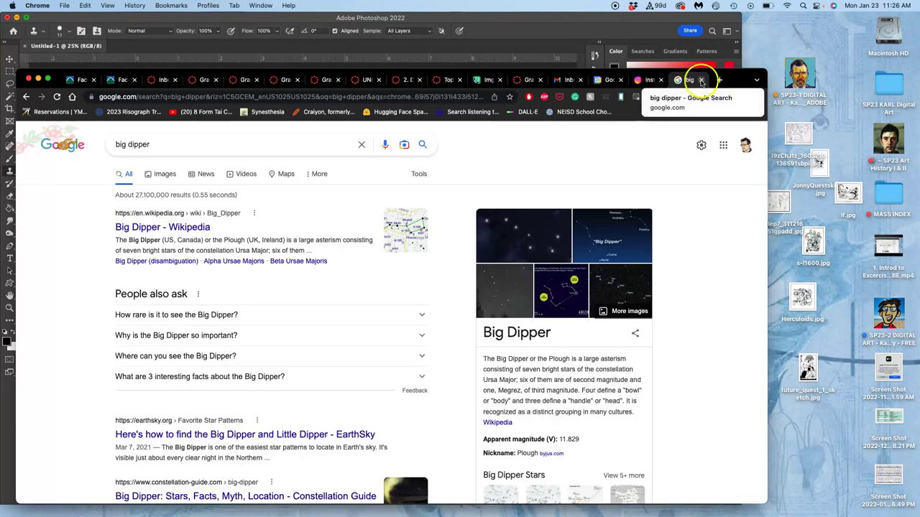
{"action": "left_click", "coordinate": [701, 81]}
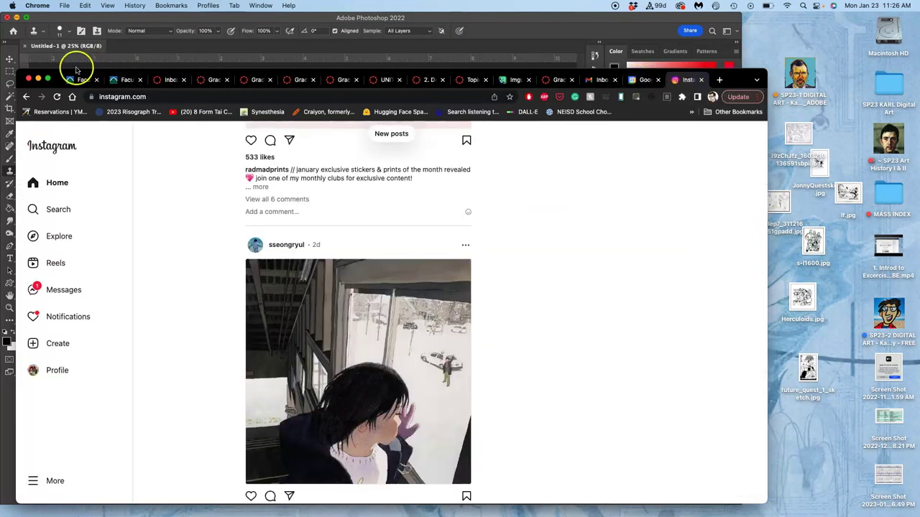
{"action": "left_click", "coordinate": [38, 79]}
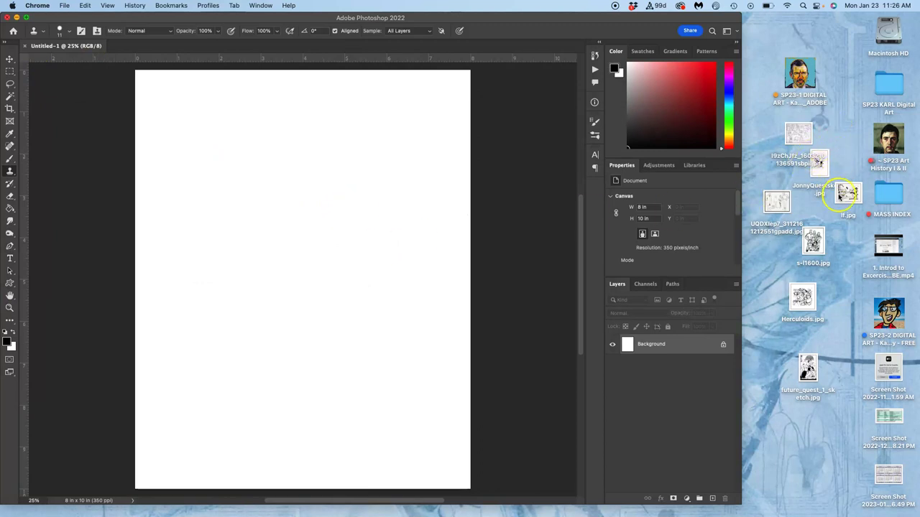
Give the desktop file lf.jpg a Yellow colour tag
{"action": "left_click_drag", "start_coordinate": [846, 192], "coordinate": [835, 201]}
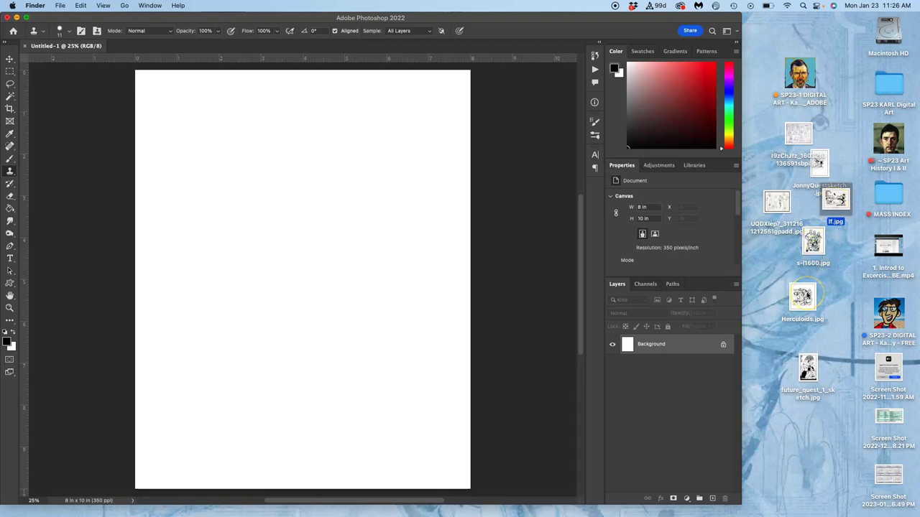
{"action": "left_click_drag", "start_coordinate": [823, 227], "coordinate": [835, 201]}
{"action": "right_click", "coordinate": [834, 202]}
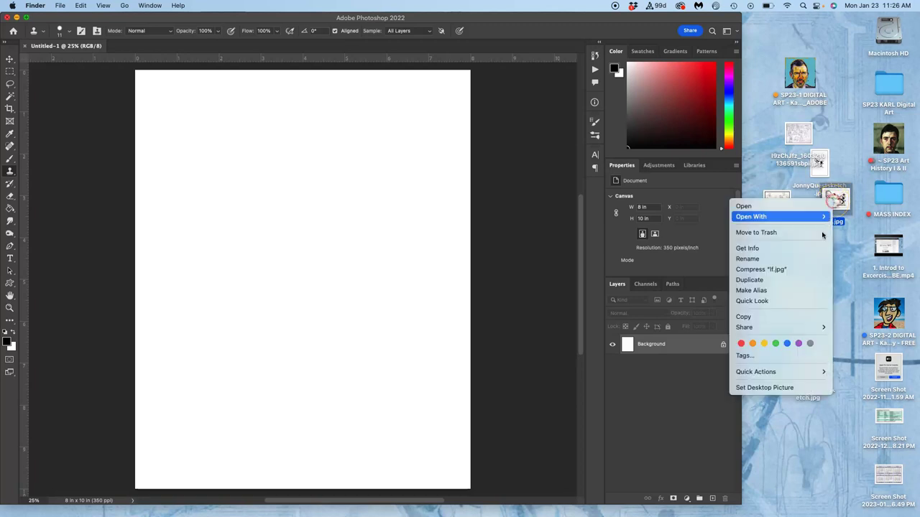
{"action": "left_click", "coordinate": [765, 344]}
View the lf.jpg comic line art in Preview, then close its window
{"action": "double_click", "coordinate": [837, 203]}
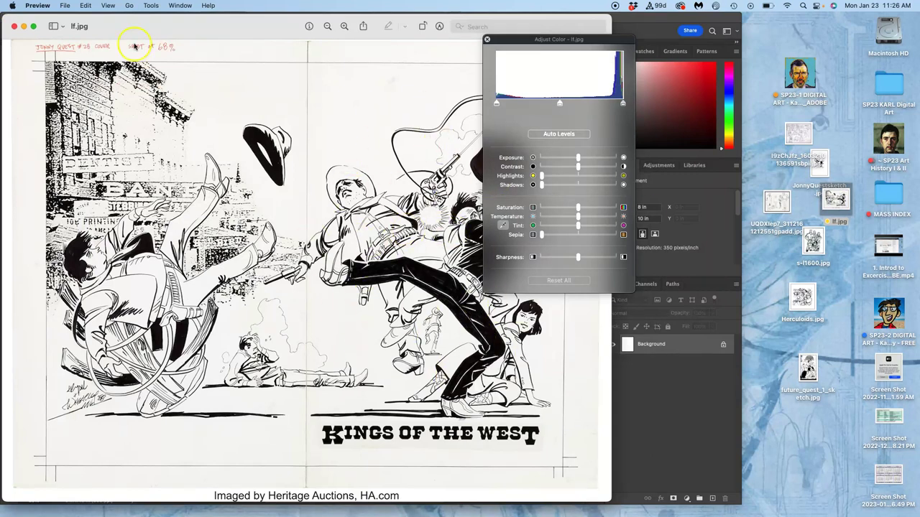
{"action": "left_click", "coordinate": [13, 27]}
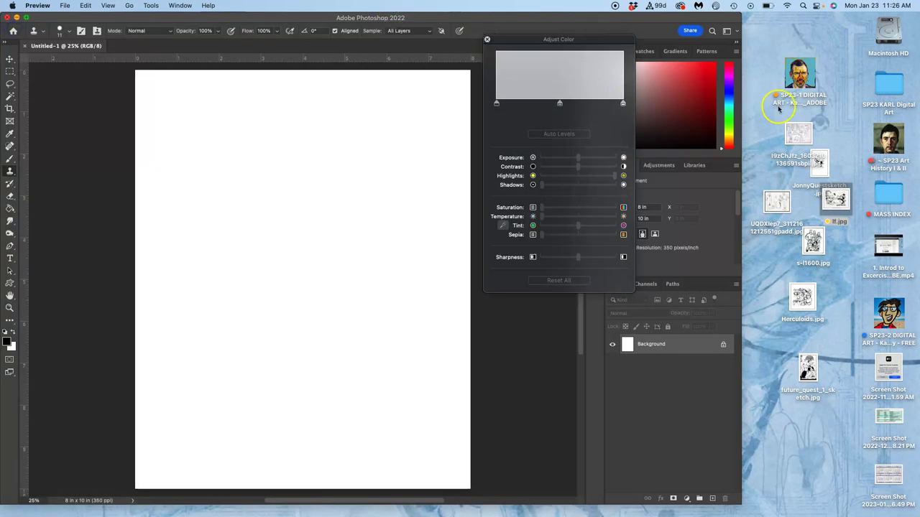
Drop lf.jpg onto the 8×10 canvas and rotate the line art about 28° clockwise
{"action": "left_click_drag", "start_coordinate": [835, 199], "coordinate": [328, 230]}
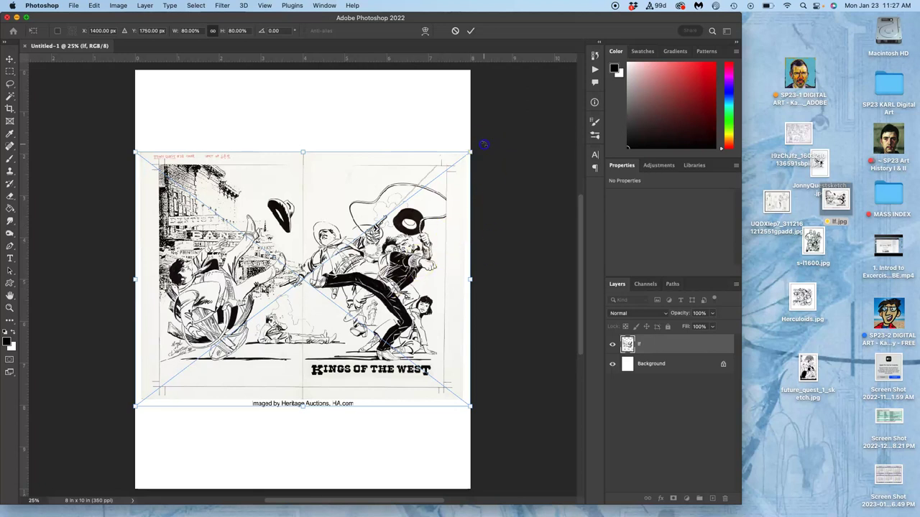
{"action": "left_click_drag", "start_coordinate": [483, 144], "coordinate": [486, 252]}
{"action": "left_click_drag", "start_coordinate": [404, 305], "coordinate": [348, 257]}
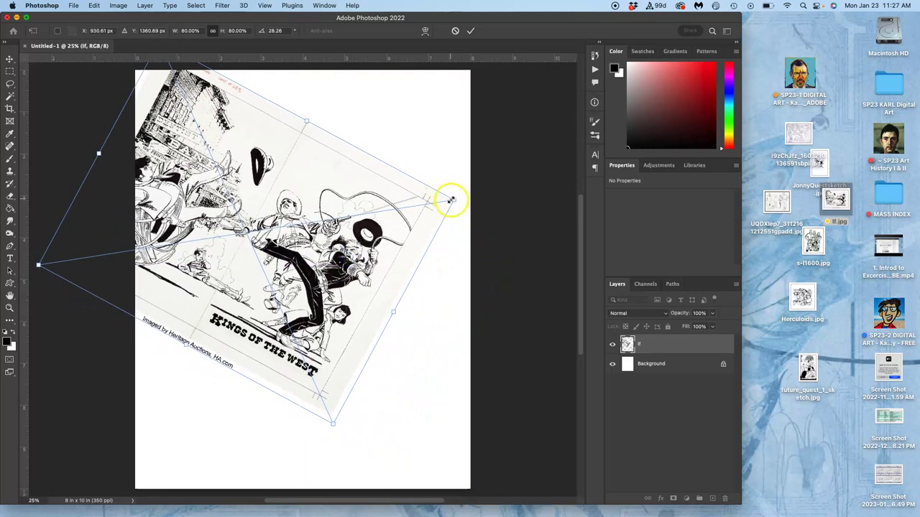
Enlarge the line art to about 104% and move it left and up
{"action": "left_click_drag", "start_coordinate": [454, 197], "coordinate": [434, 148]}
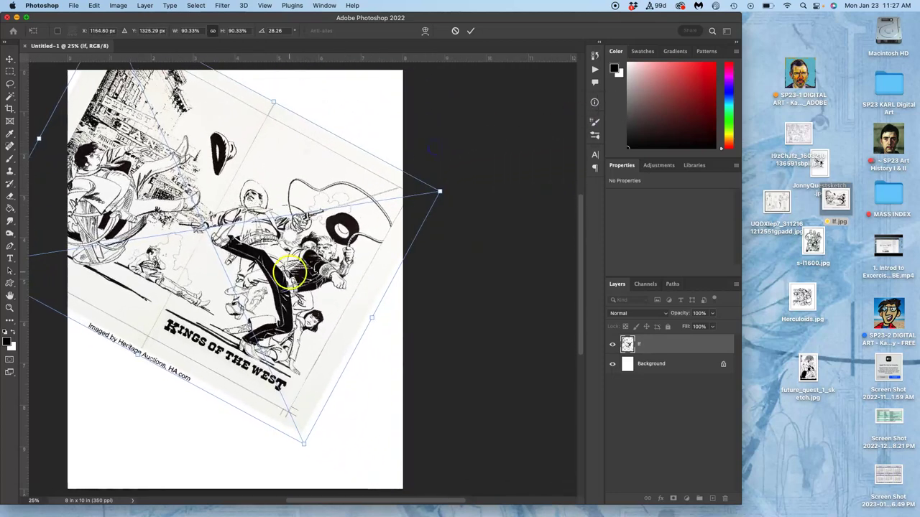
{"action": "left_click_drag", "start_coordinate": [288, 274], "coordinate": [233, 265]}
{"action": "left_click_drag", "start_coordinate": [315, 216], "coordinate": [322, 210]}
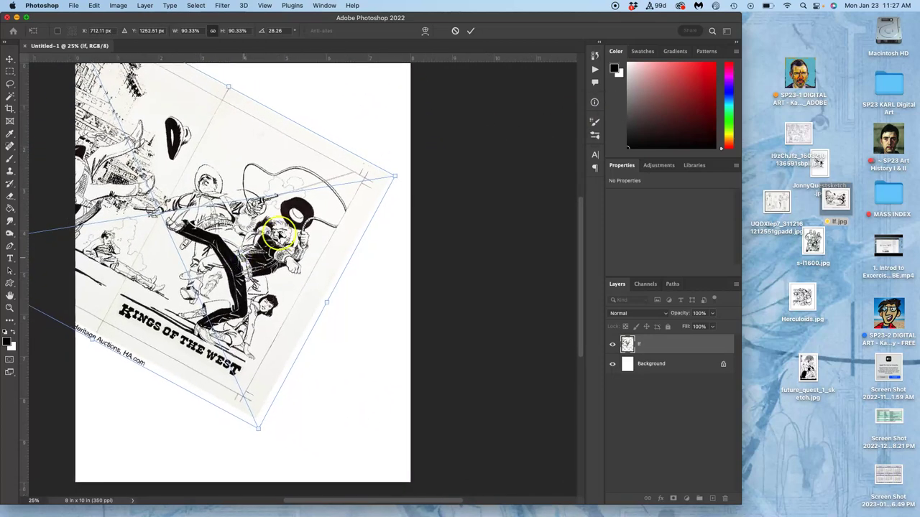
{"action": "left_click_drag", "start_coordinate": [398, 174], "coordinate": [464, 165]}
{"action": "left_click_drag", "start_coordinate": [286, 259], "coordinate": [246, 256]}
Enlarge the line art to about 123% and move it up and left
{"action": "scroll", "coordinate": [245, 256], "scroll_direction": "left", "scroll_amount": 5}
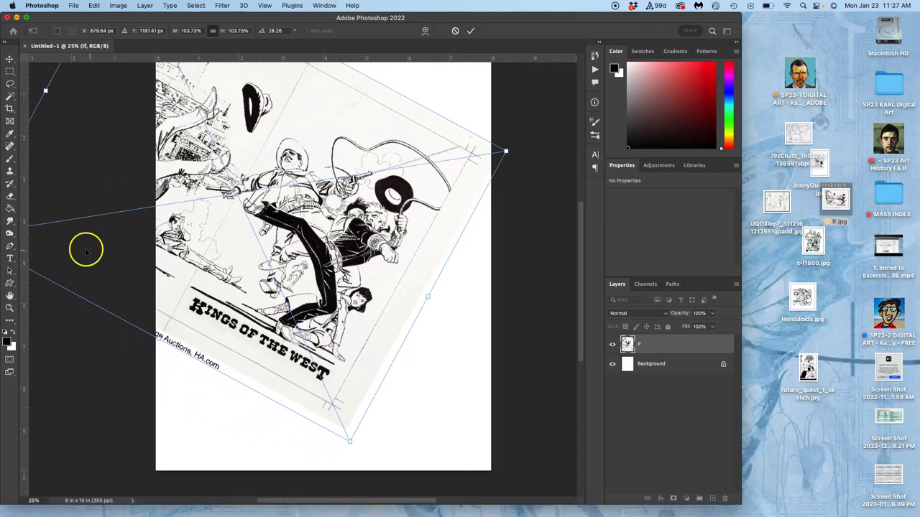
{"action": "left_click_drag", "start_coordinate": [352, 439], "coordinate": [417, 488]}
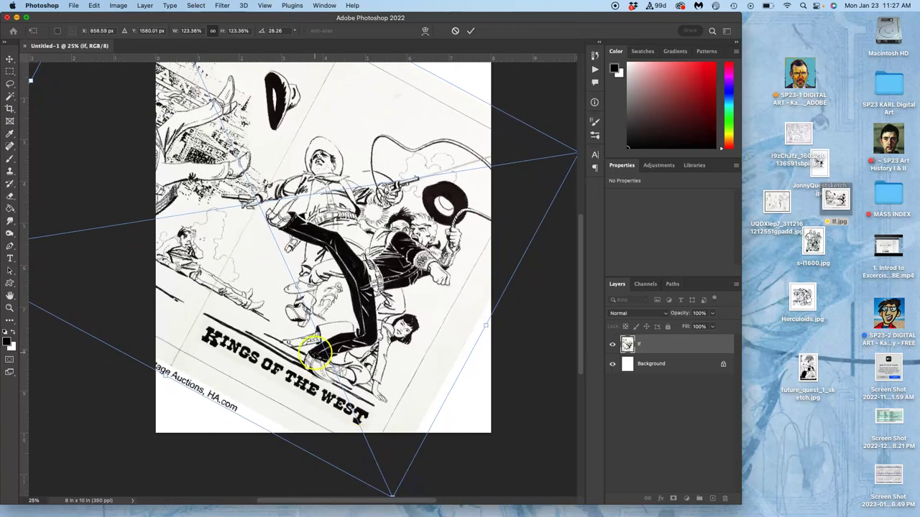
{"action": "left_click_drag", "start_coordinate": [309, 287], "coordinate": [243, 249]}
Nudge the art right and stretch it from the top-right corner to about 125% × 119%
{"action": "scroll", "coordinate": [244, 250], "scroll_direction": "up", "scroll_amount": 3}
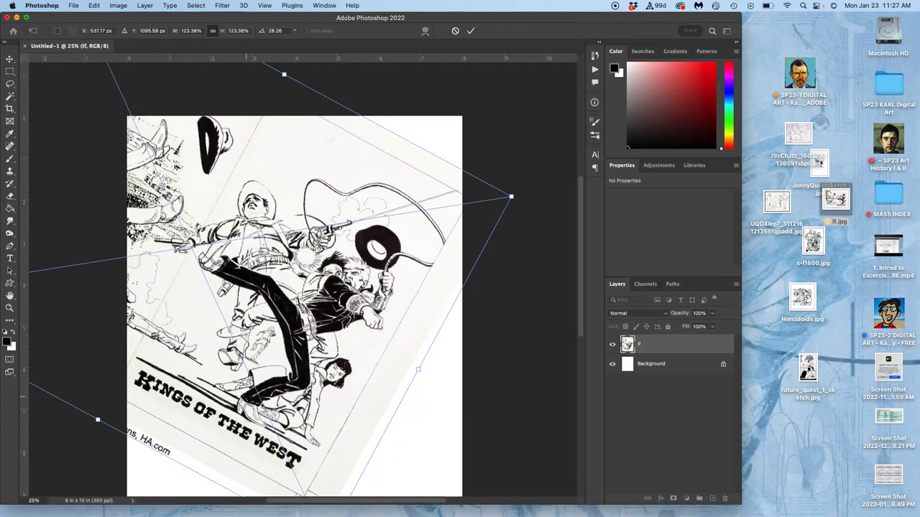
{"action": "scroll", "coordinate": [276, 296], "scroll_direction": "down", "scroll_amount": 2}
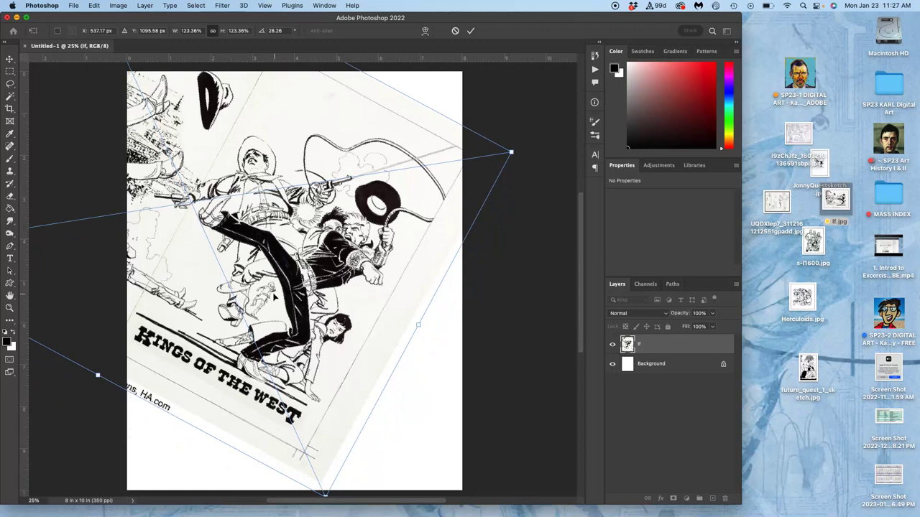
{"action": "left_click", "coordinate": [361, 256]}
{"action": "left_click_drag", "start_coordinate": [363, 256], "coordinate": [371, 258]}
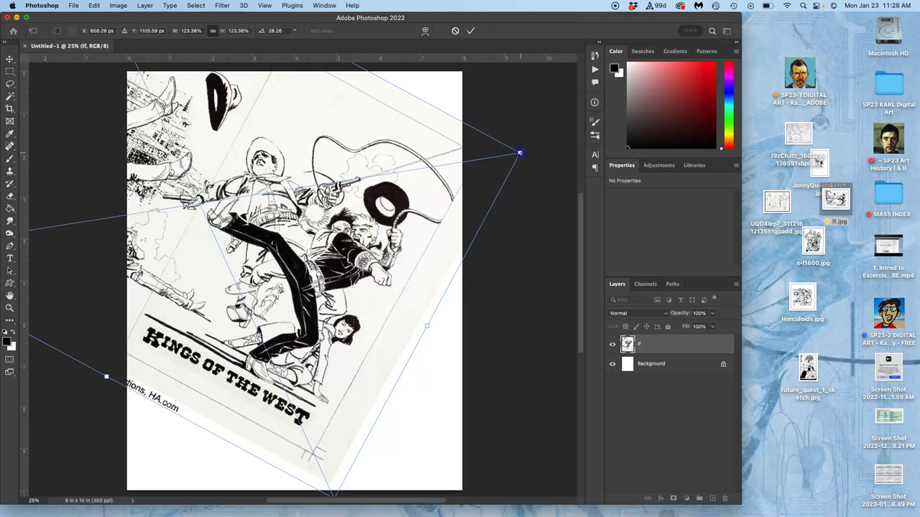
{"action": "mouse_move", "coordinate": [520, 153]}
{"action": "left_mouse_down"}
{"action": "mouse_move", "coordinate": [431, 138]}
{"action": "mouse_move", "coordinate": [398, 154]}
{"action": "mouse_move", "coordinate": [539, 259]}
{"action": "mouse_move", "coordinate": [545, 275]}
{"action": "mouse_move", "coordinate": [511, 302]}
{"action": "mouse_move", "coordinate": [486, 281]}
{"action": "mouse_move", "coordinate": [516, 122]}
{"action": "mouse_move", "coordinate": [460, 179]}
{"action": "mouse_move", "coordinate": [474, 136]}
{"action": "mouse_move", "coordinate": [489, 139]}
{"action": "mouse_move", "coordinate": [488, 132]}
{"action": "mouse_move", "coordinate": [529, 172]}
{"action": "mouse_move", "coordinate": [518, 167]}
{"action": "left_mouse_up"}
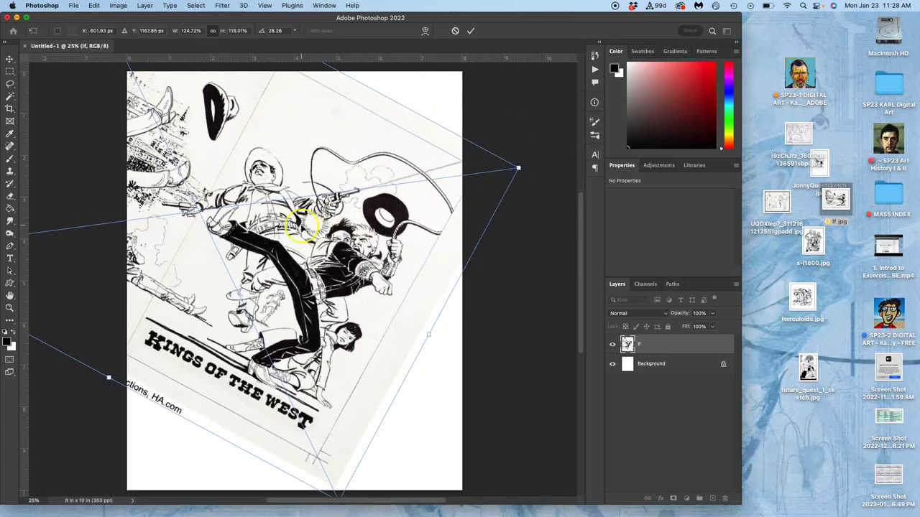
Apply a Warp that bends the cowboy figures upward and toward the upper right
{"action": "right_click", "coordinate": [302, 228]}
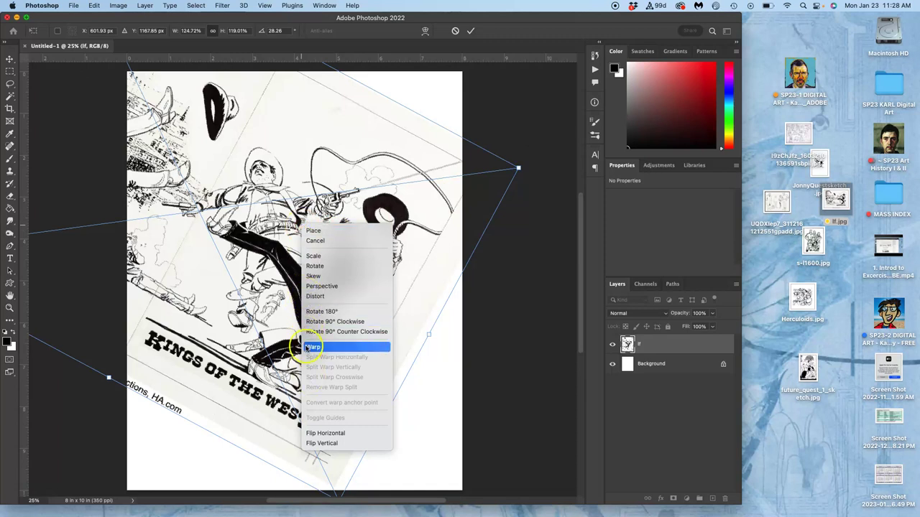
{"action": "left_click", "coordinate": [310, 350]}
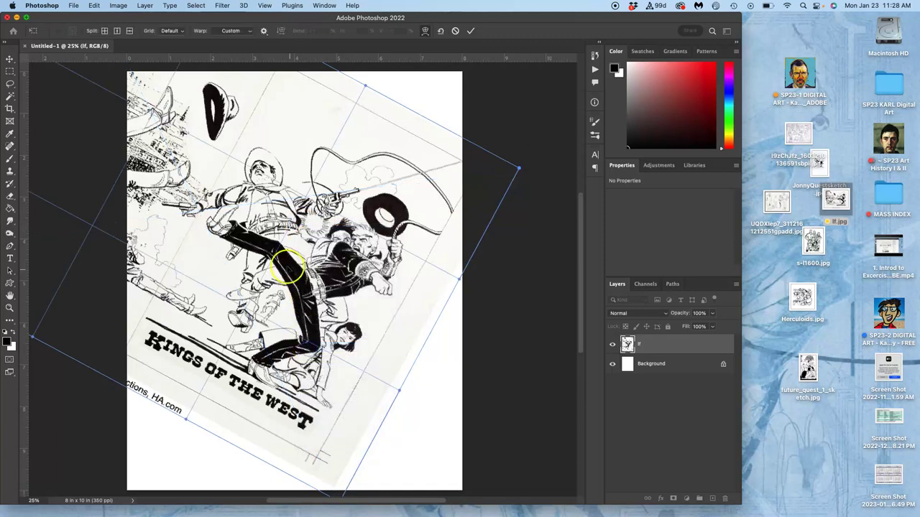
{"action": "left_click_drag", "start_coordinate": [285, 258], "coordinate": [351, 209]}
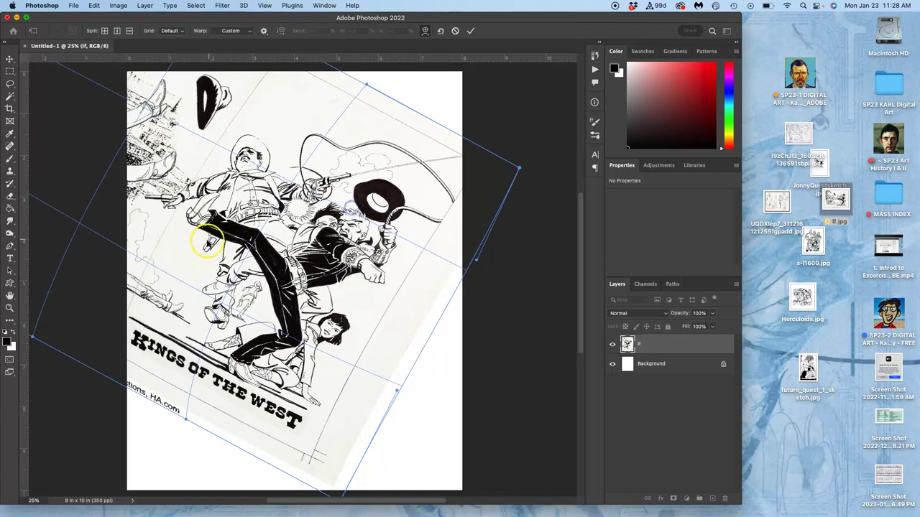
{"action": "left_click_drag", "start_coordinate": [248, 163], "coordinate": [253, 157]}
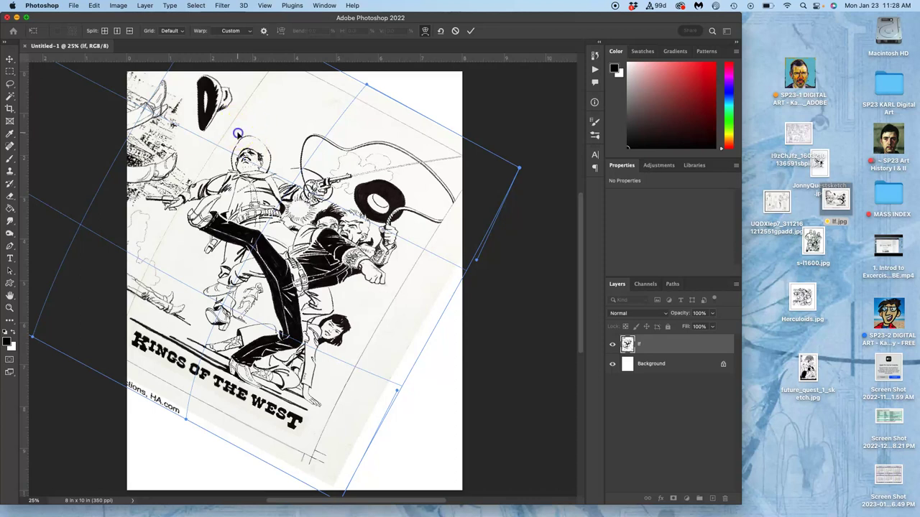
{"action": "left_click_drag", "start_coordinate": [238, 133], "coordinate": [242, 117]}
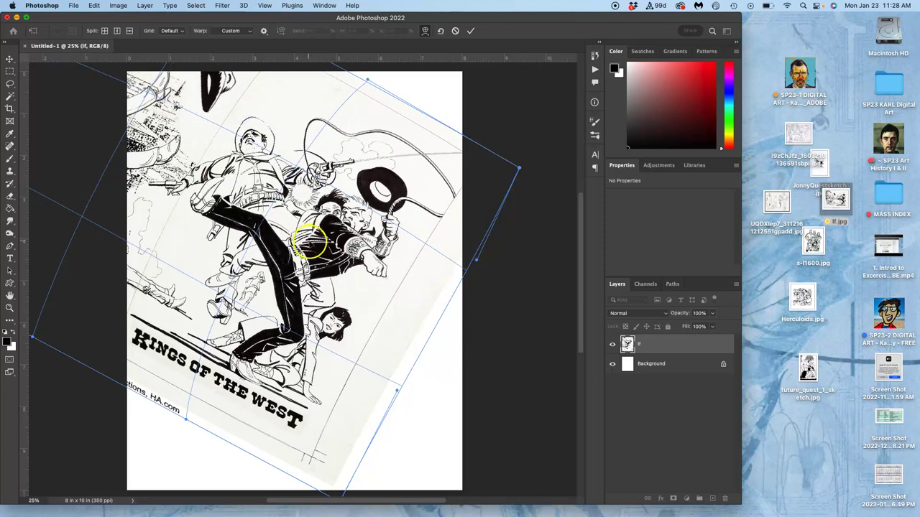
{"action": "left_click_drag", "start_coordinate": [320, 262], "coordinate": [321, 263]}
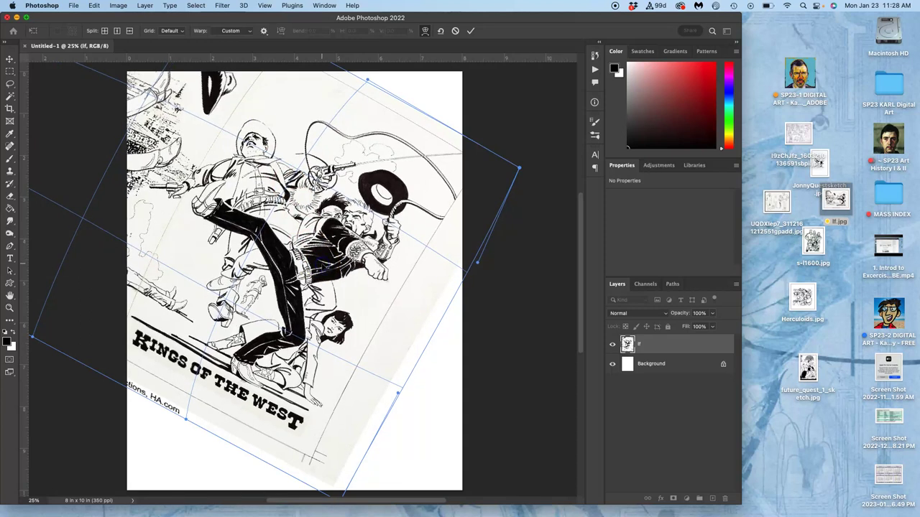
Flip the warped art horizontally, bend the figures further right, and commit the warp
{"action": "right_click", "coordinate": [323, 248]}
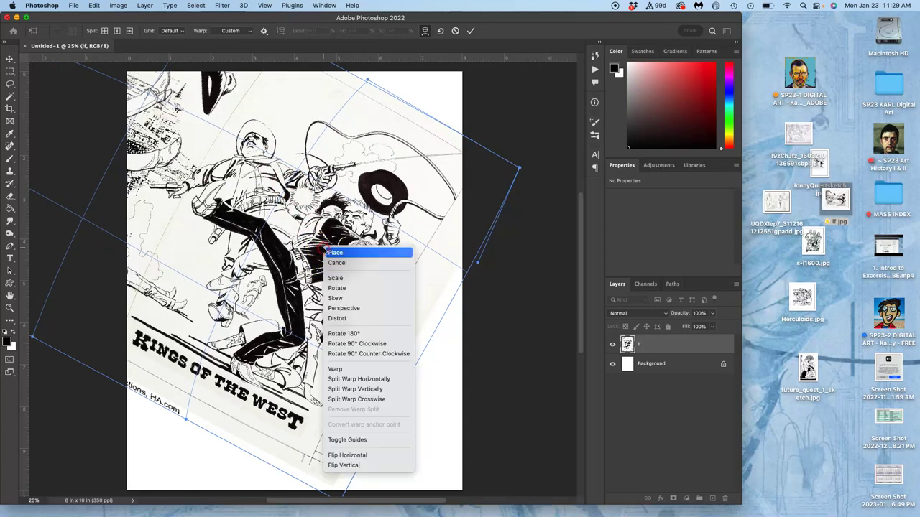
{"action": "left_click", "coordinate": [350, 455]}
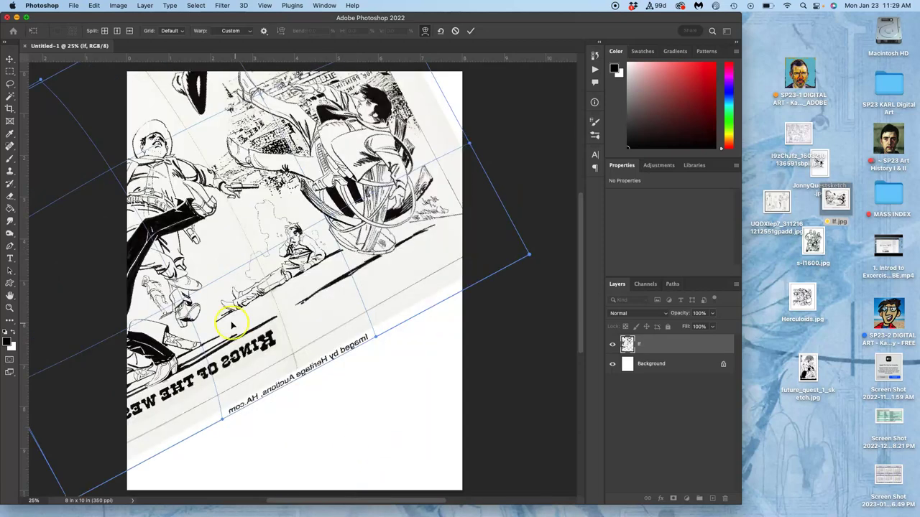
{"action": "left_click_drag", "start_coordinate": [199, 230], "coordinate": [236, 207]}
{"action": "right_click", "coordinate": [227, 222]}
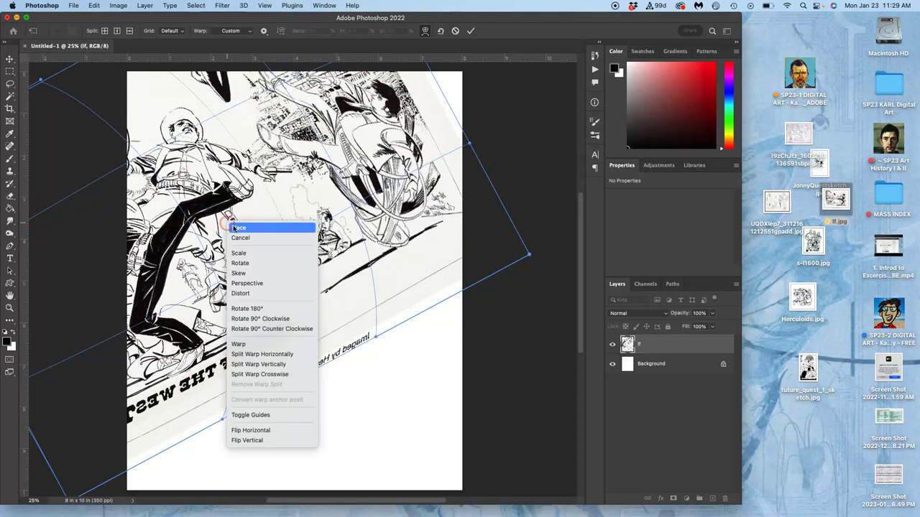
{"action": "left_click", "coordinate": [241, 228]}
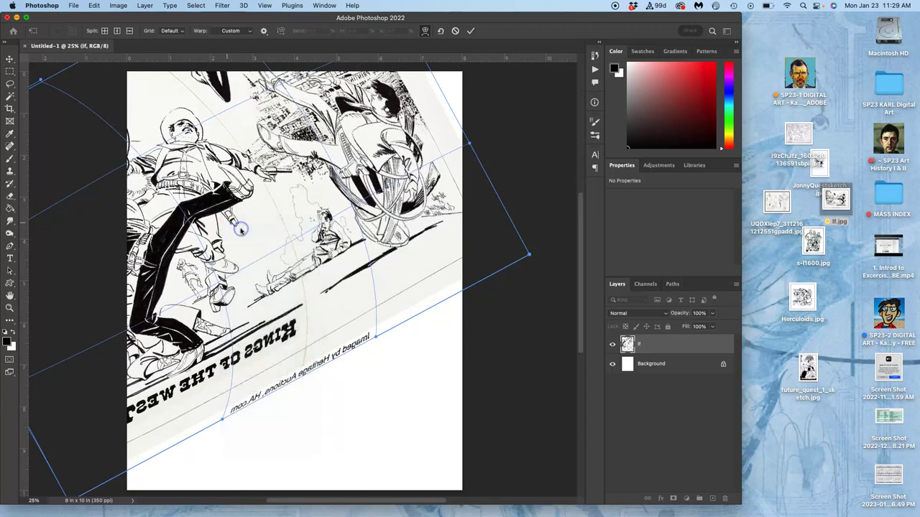
{"action": "key", "text": "s"}
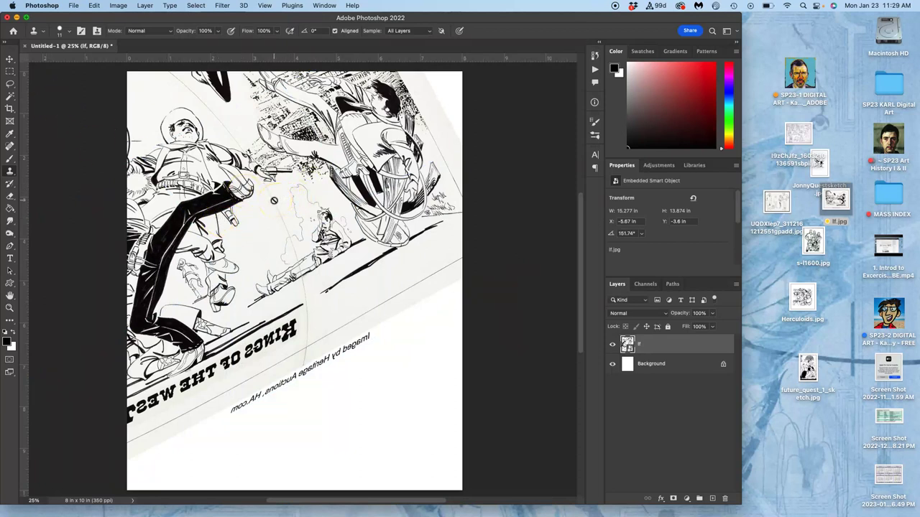
Put the mirrored lf art back into Edit > Free Transform, zooming out and in to see the box
{"action": "left_click", "coordinate": [264, 176], "text": "alt"}
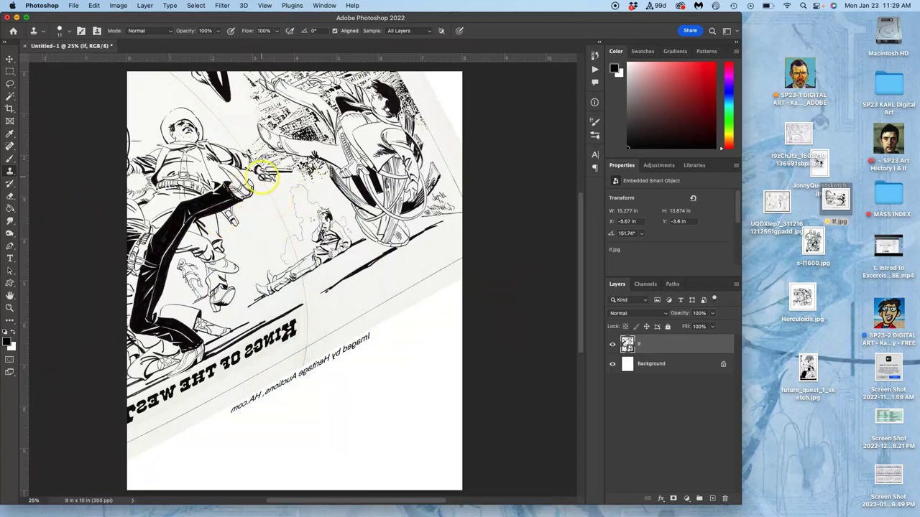
{"action": "left_click", "coordinate": [94, 6]}
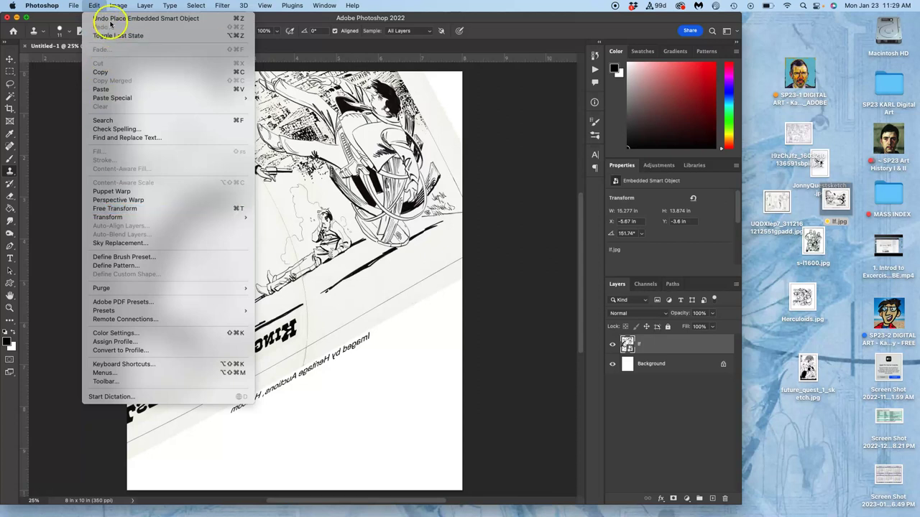
{"action": "left_click", "coordinate": [115, 208]}
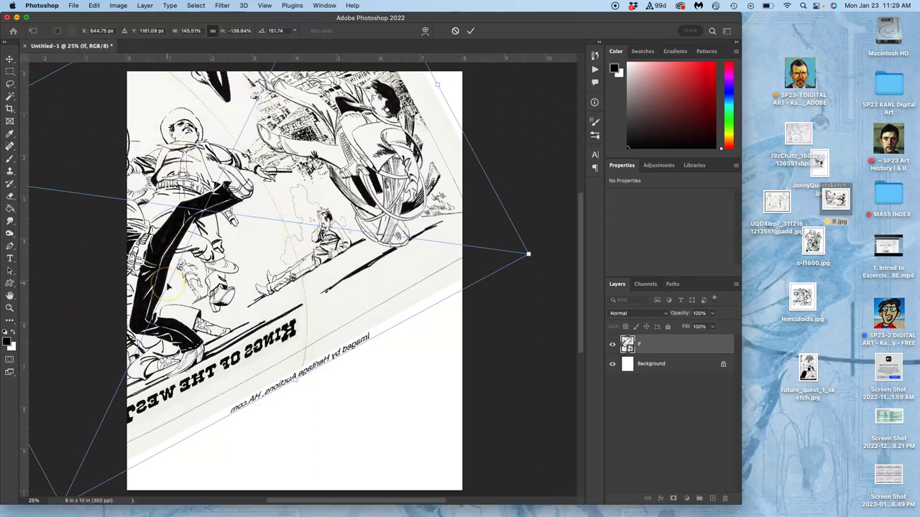
{"action": "key", "text": "super+minus"}
{"action": "key", "text": "super+minus"}
{"action": "key", "text": "super+minus"}
{"action": "key", "text": "super+minus"}
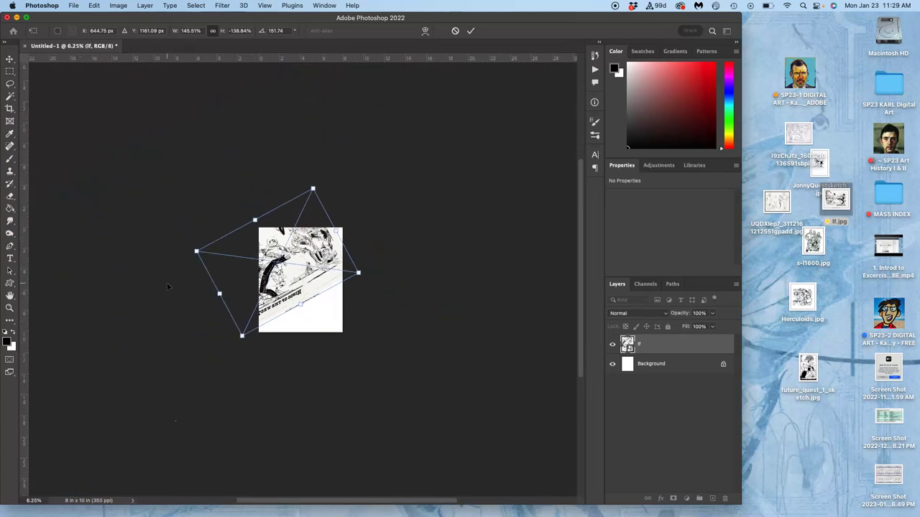
{"action": "key", "text": "super+plus"}
{"action": "key", "text": "super+plus"}
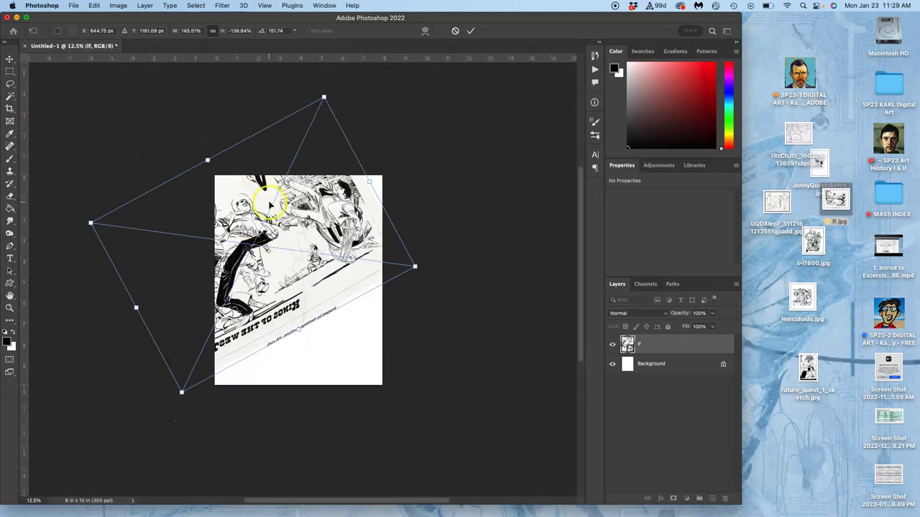
Shift the mirrored art right so the cowboys and reversed title fill the canvas, then commit
{"action": "left_click_drag", "start_coordinate": [280, 229], "coordinate": [363, 240]}
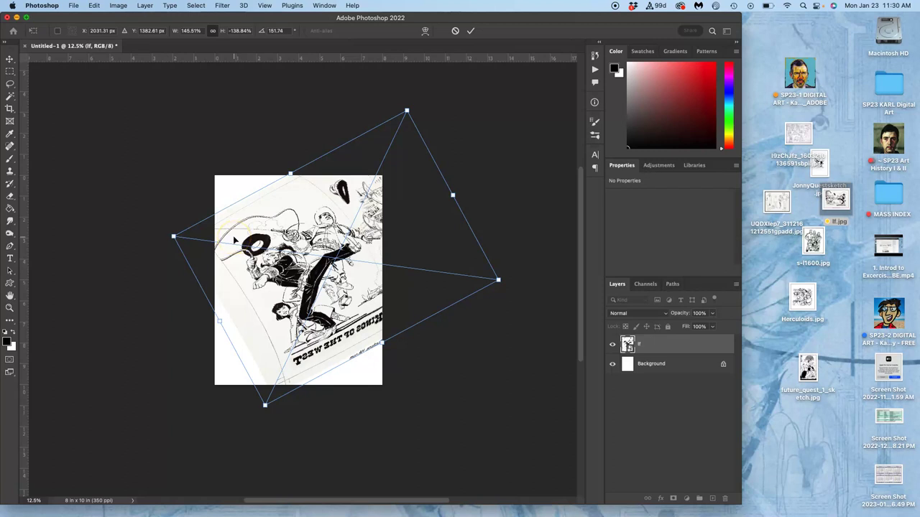
{"action": "left_click", "coordinate": [263, 184]}
{"action": "left_click", "coordinate": [269, 152]}
{"action": "key", "text": "s"}
{"action": "mouse_move", "coordinate": [268, 152]}
{"action": "left_mouse_down"}
{"action": "mouse_move", "coordinate": [281, 174]}
{"action": "mouse_move", "coordinate": [323, 215]}
{"action": "left_mouse_up"}
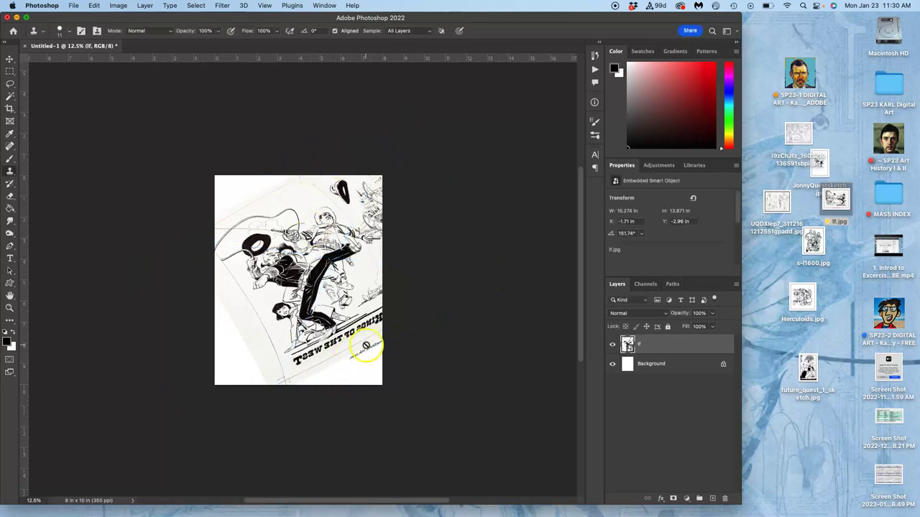
{"action": "key", "text": "ctrl+t"}
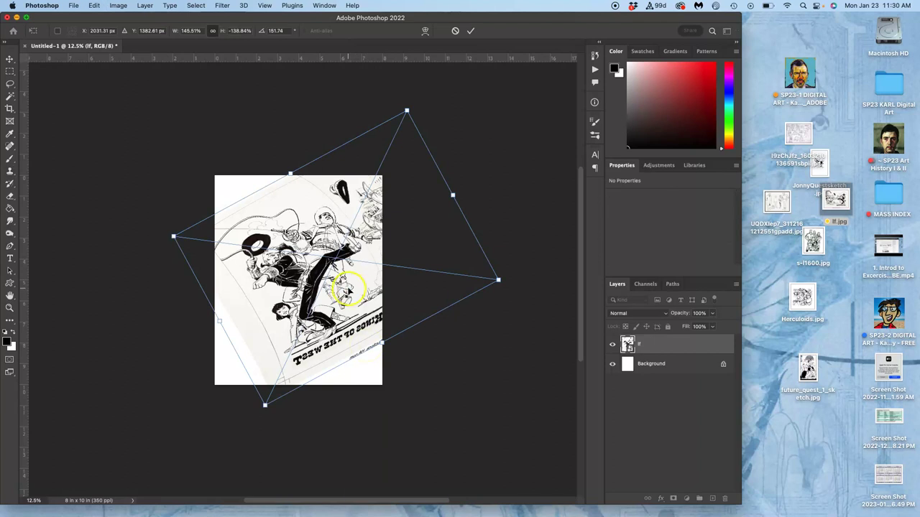
Warp the art again at its lower left and upper right, bending figures slightly rightward, and commit
{"action": "right_click", "coordinate": [347, 290]}
{"action": "left_click", "coordinate": [368, 409]}
{"action": "left_click_drag", "start_coordinate": [284, 347], "coordinate": [236, 270]}
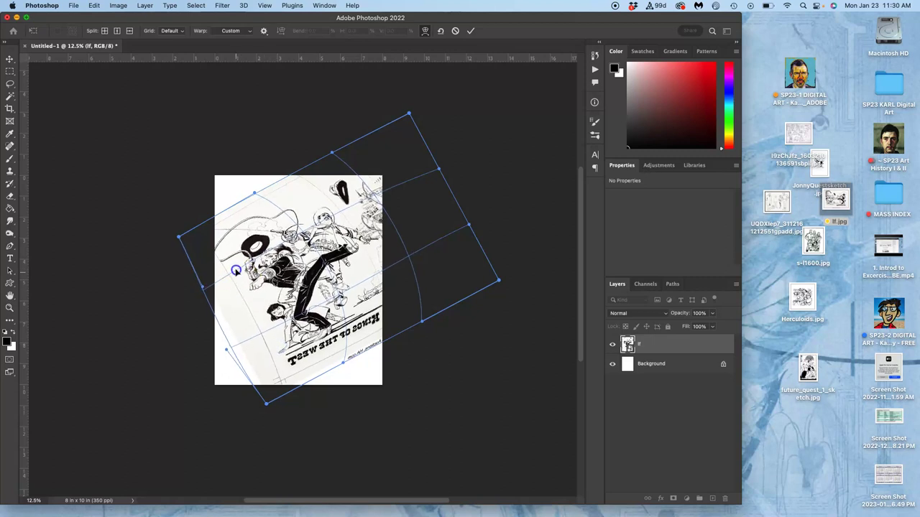
{"action": "mouse_move", "coordinate": [353, 214]}
{"action": "left_mouse_down"}
{"action": "mouse_move", "coordinate": [364, 198]}
{"action": "mouse_move", "coordinate": [364, 206]}
{"action": "left_mouse_up"}
{"action": "left_click_drag", "start_coordinate": [264, 239], "coordinate": [252, 237]}
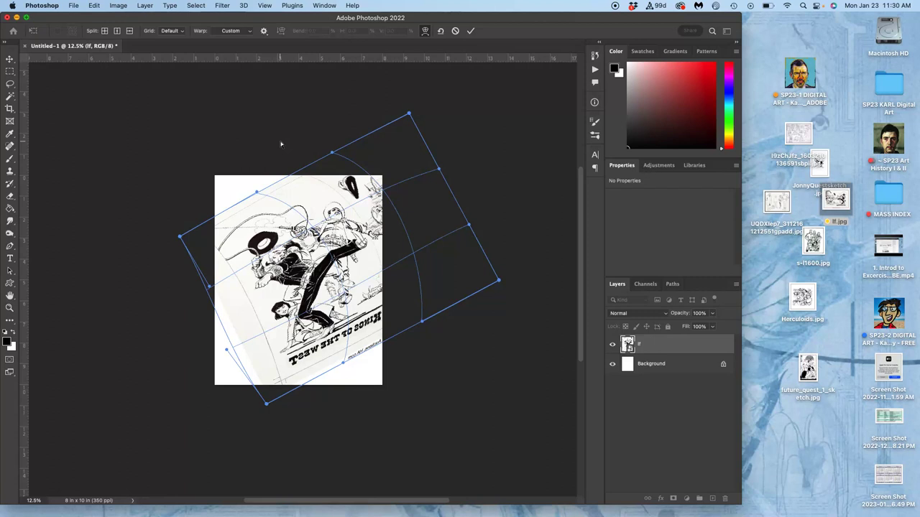
{"action": "key", "text": "s"}
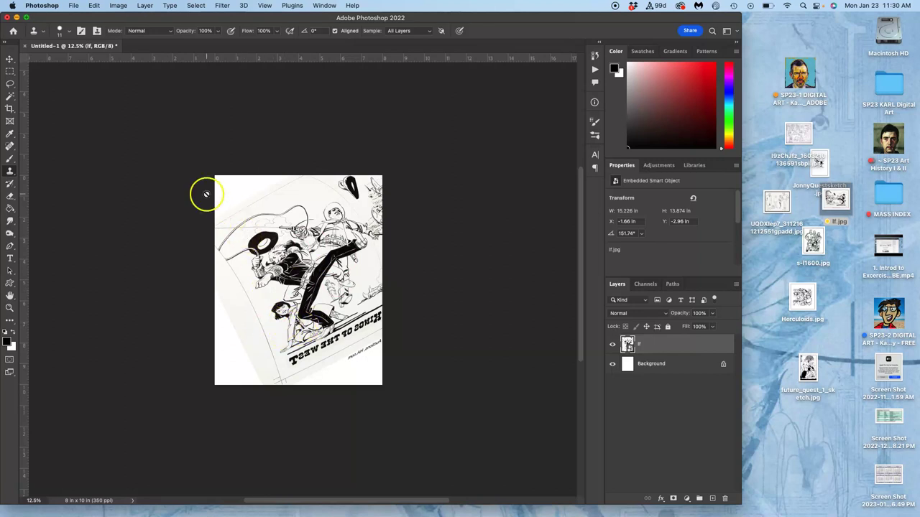
{"action": "key", "text": "super+z"}
{"action": "key", "text": "super+z"}
{"action": "key", "text": "super+z"}
{"action": "key", "text": "super+z"}
{"action": "key", "text": "super+z"}
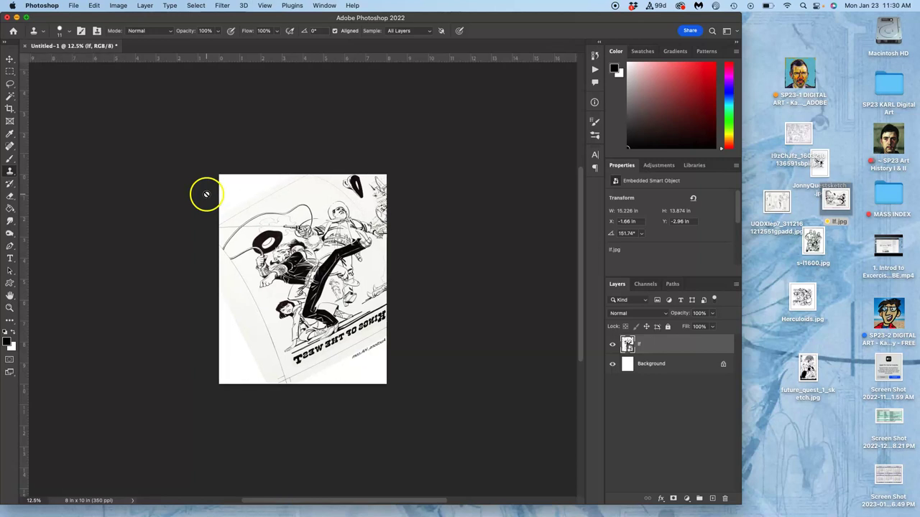
{"action": "key", "text": "super+r"}
{"action": "key", "text": "super+r"}
{"action": "key", "text": "super+r"}
{"action": "key", "text": "super+equal"}
{"action": "key", "text": "super+equal"}
{"action": "key", "text": "super+equal"}
{"action": "key", "text": "super+equal"}
{"action": "key", "text": "super+equal"}
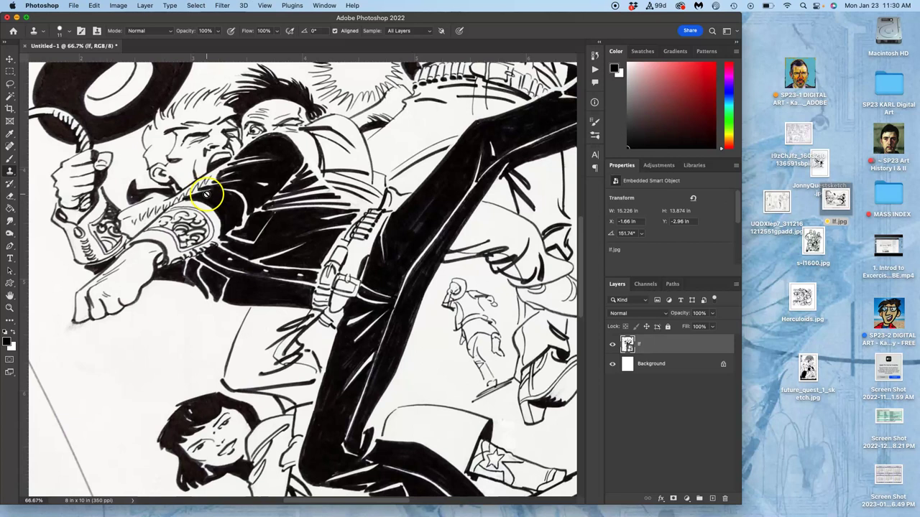
{"action": "key", "text": "super+minus"}
{"action": "key", "text": "super+minus"}
{"action": "key", "text": "super+minus"}
{"action": "key", "text": "super+equal"}
{"action": "key", "text": "super+minus"}
{"action": "key", "text": "super+minus"}
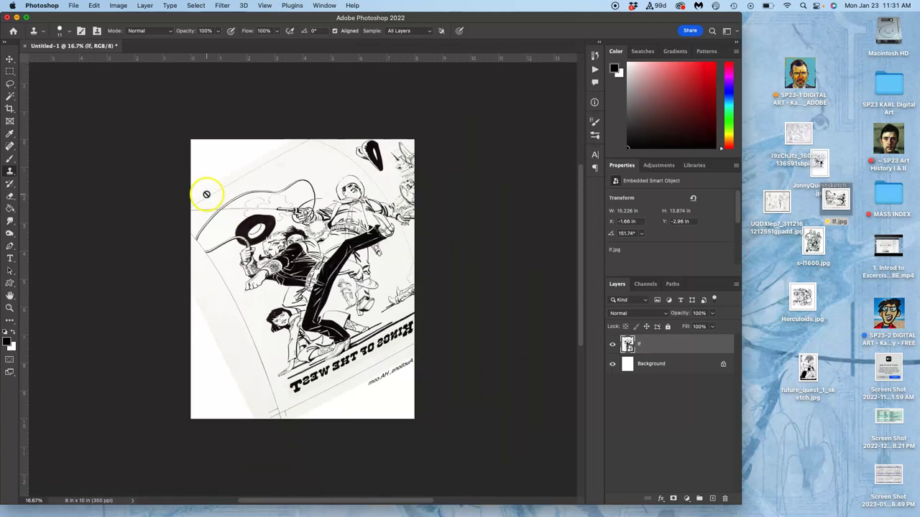